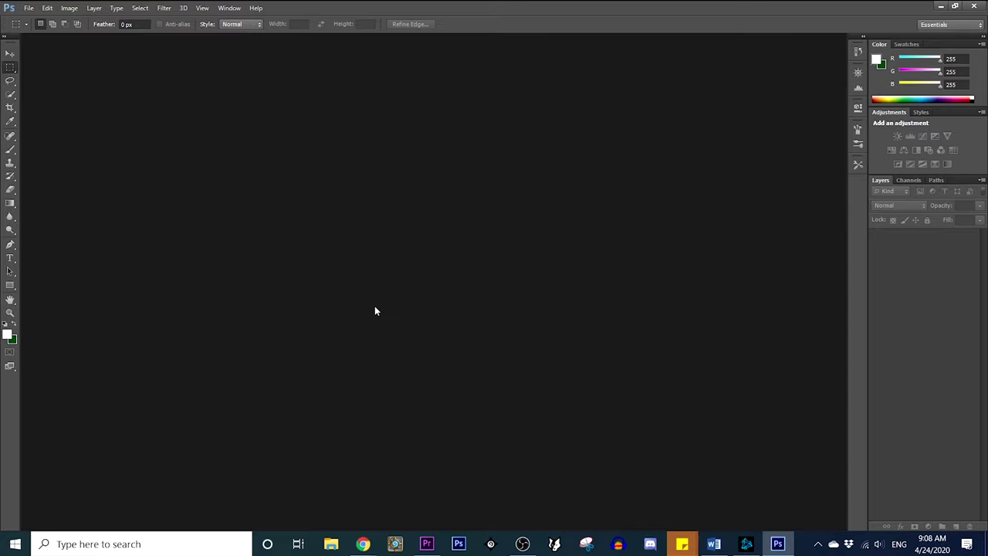
Create a white 1280 × 720 pixel document named "Thumbnail tutorial" at 72 pixels/inch in 8-bit RGB Color.
{"action": "key", "text": "ctrl+n"}
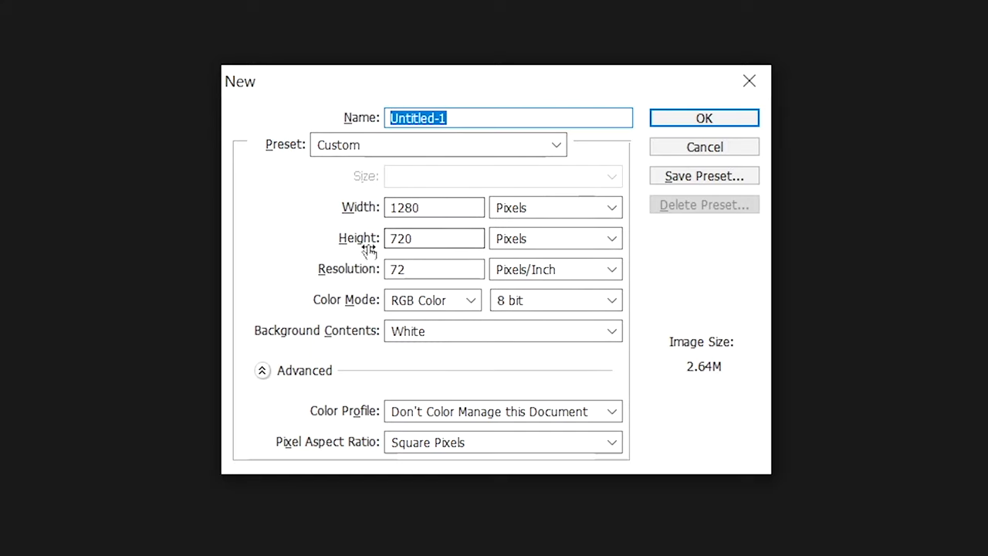
{"action": "left_click", "coordinate": [547, 209]}
{"action": "left_click", "coordinate": [548, 210]}
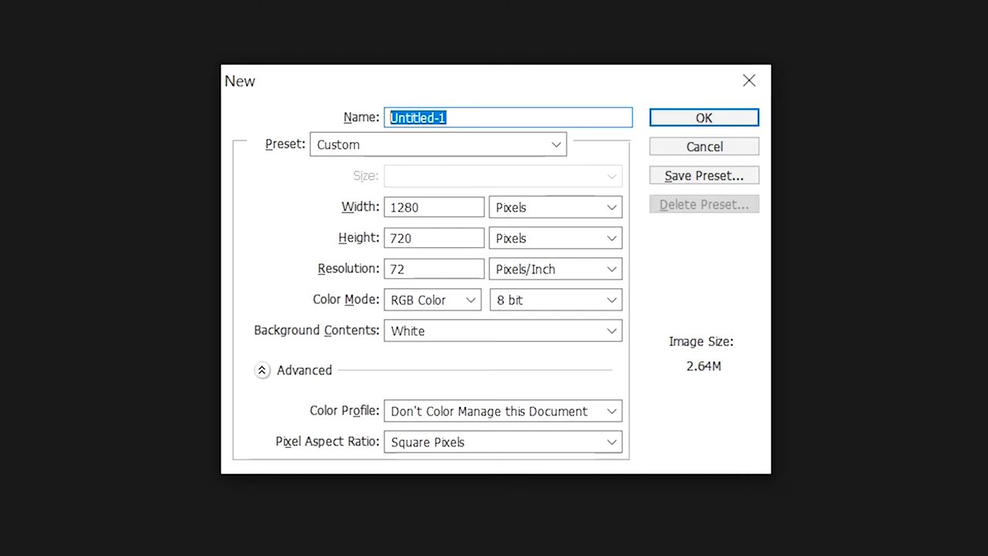
{"action": "type", "text": "Thumbnail tutorial"}
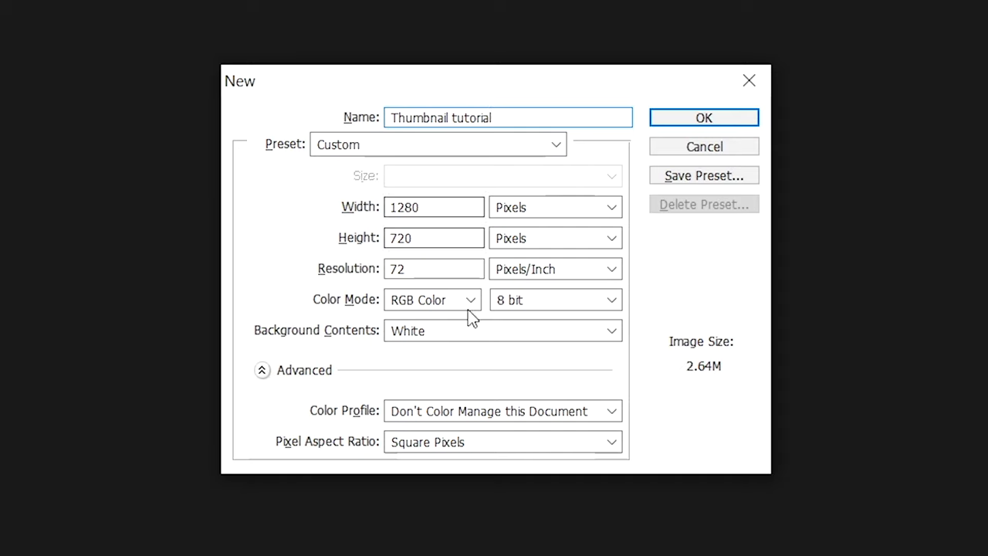
{"action": "left_click", "coordinate": [437, 335]}
{"action": "left_click", "coordinate": [437, 335]}
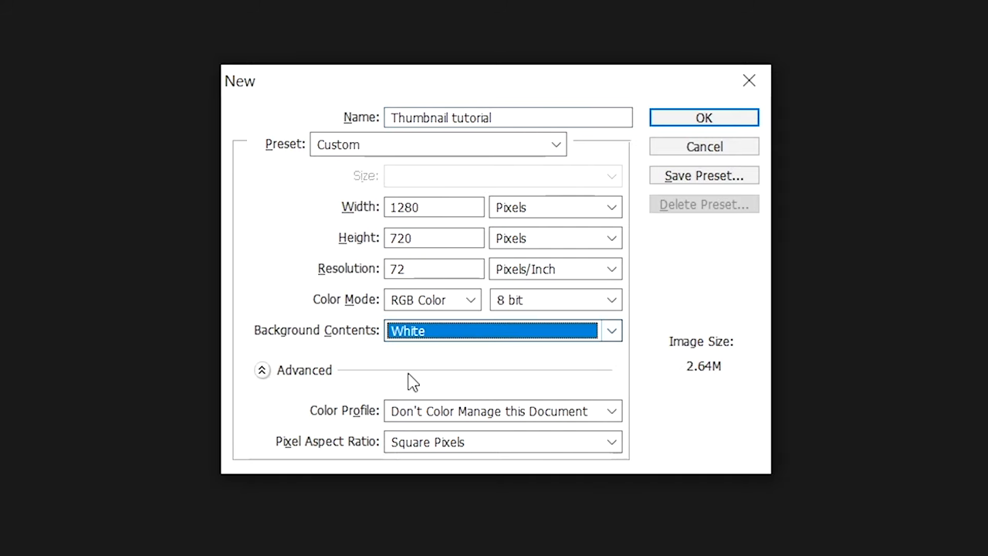
{"action": "left_click", "coordinate": [455, 305]}
{"action": "left_click", "coordinate": [456, 305]}
{"action": "left_click", "coordinate": [554, 303]}
{"action": "left_click", "coordinate": [554, 303]}
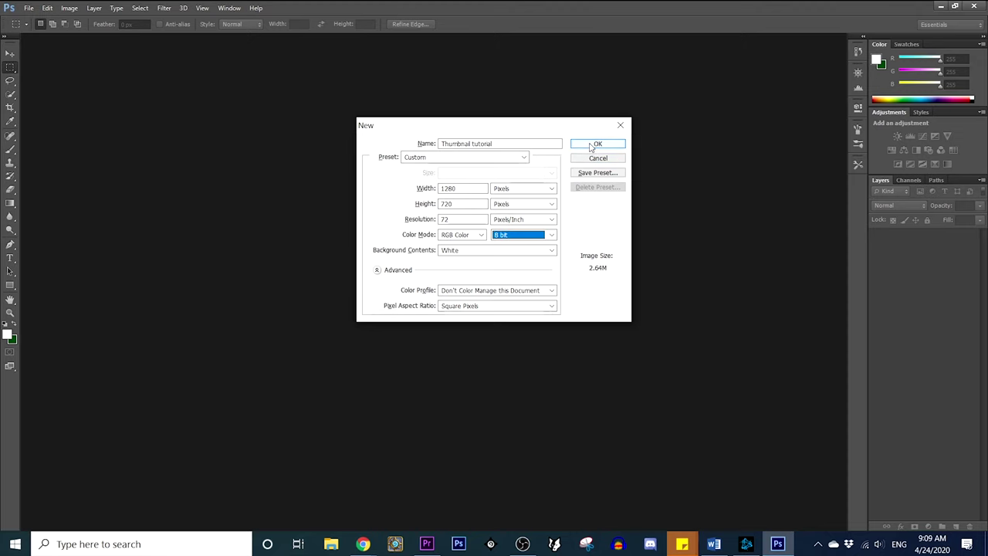
{"action": "left_click", "coordinate": [704, 117]}
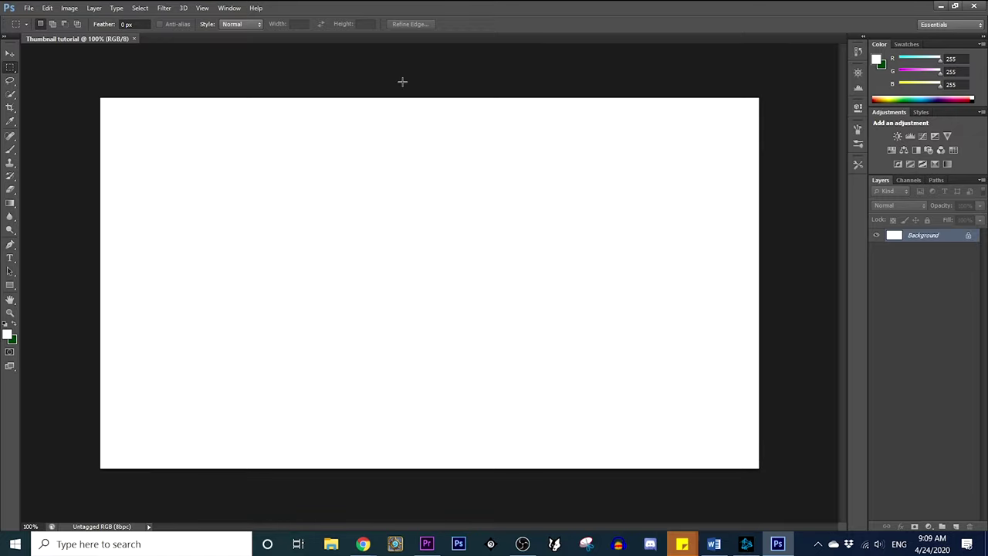
{"action": "key", "text": "ctrl+minus"}
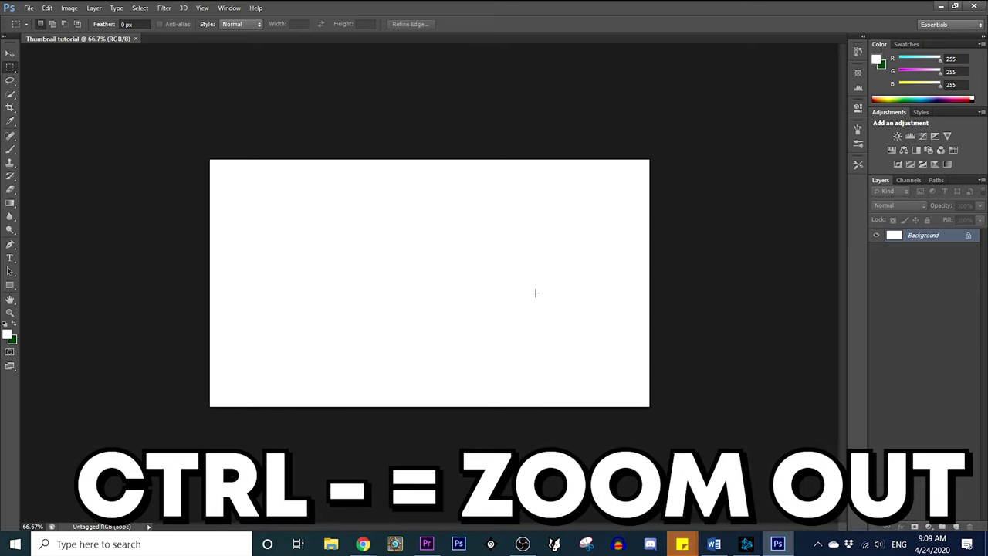
{"action": "key", "text": "ctrl+equal"}
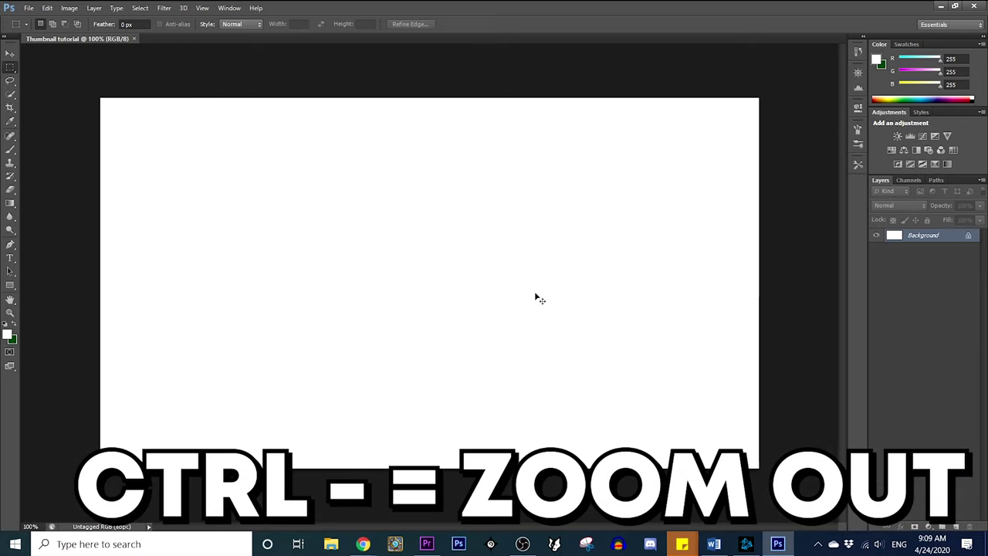
{"action": "key", "text": "ctrl+minus"}
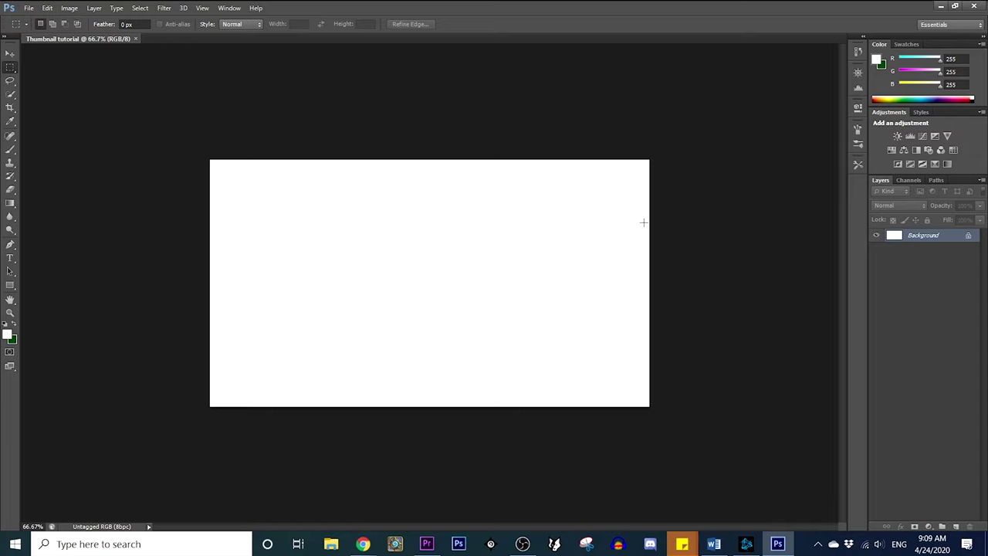
Switch to the Chrome Incognito window and search Google Images for "call of duty modern warfare hackney yard".
{"action": "left_click", "coordinate": [363, 543]}
{"action": "left_click", "coordinate": [435, 483]}
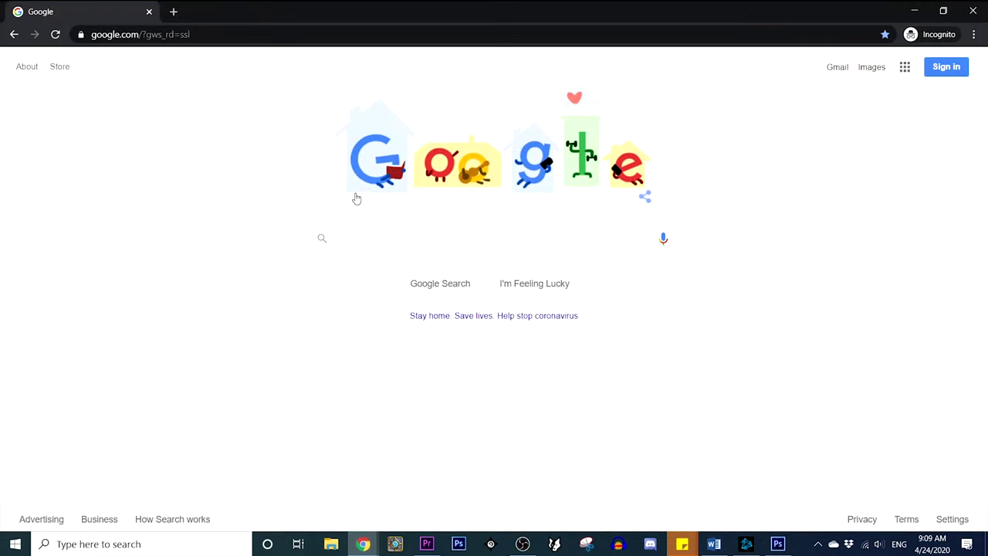
{"action": "left_click", "coordinate": [353, 238]}
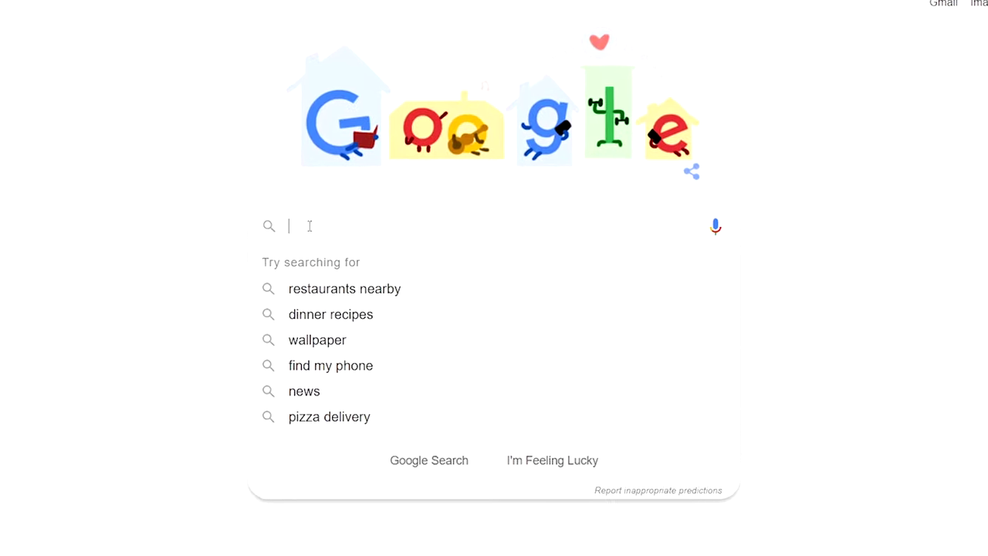
{"action": "type", "text": "call o"}
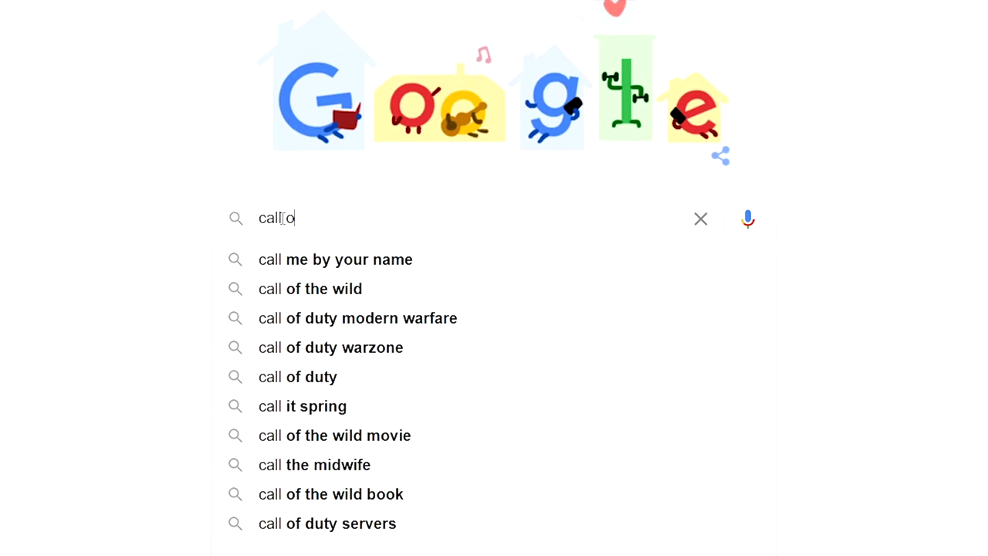
{"action": "type", "text": "f duty "}
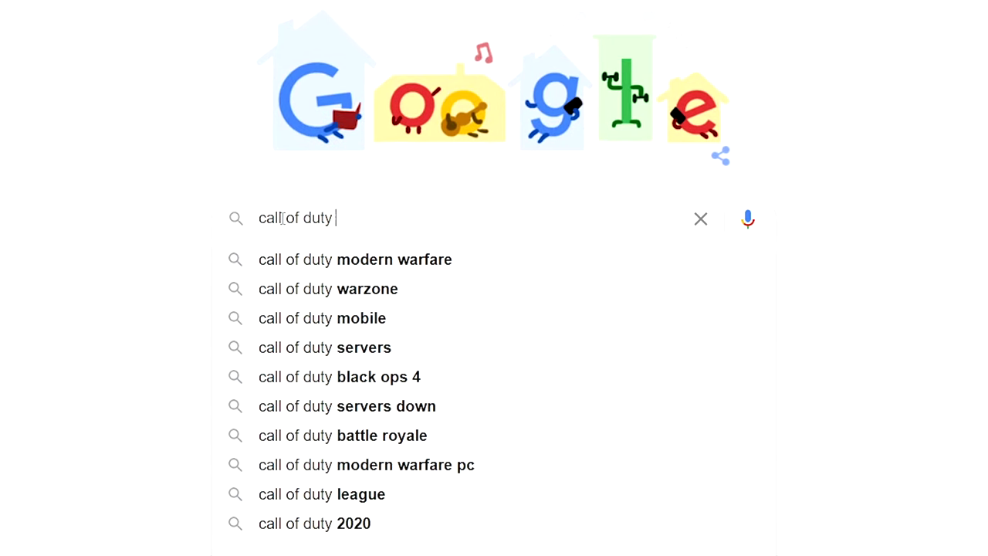
{"action": "type", "text": "modern warfare"}
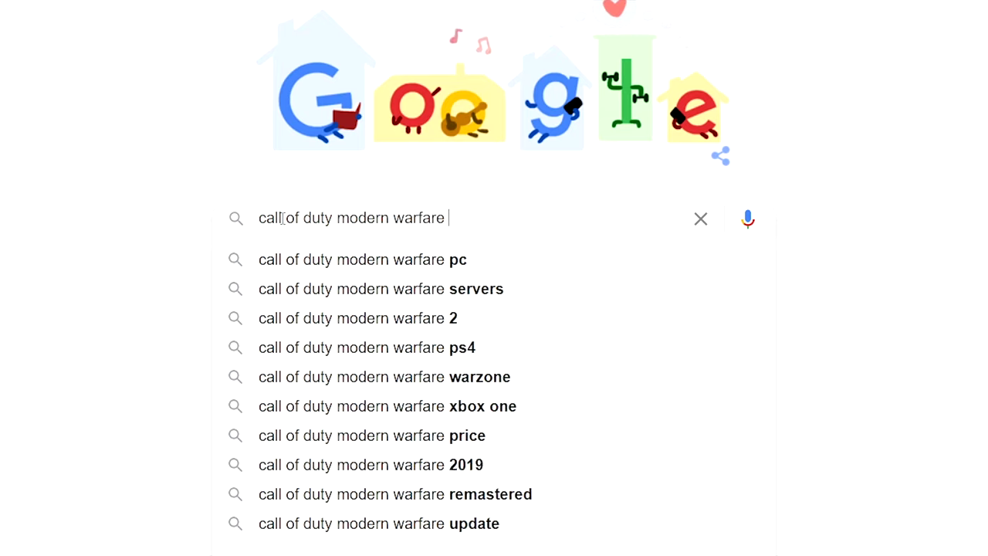
{"action": "type", "text": " hackney yard"}
{"action": "key", "text": "Return"}
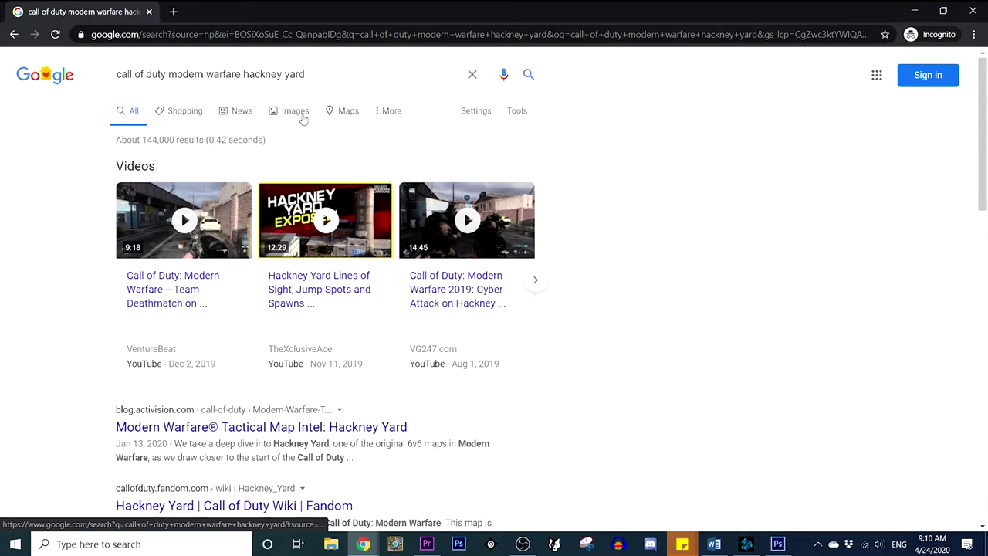
{"action": "left_click", "coordinate": [295, 112]}
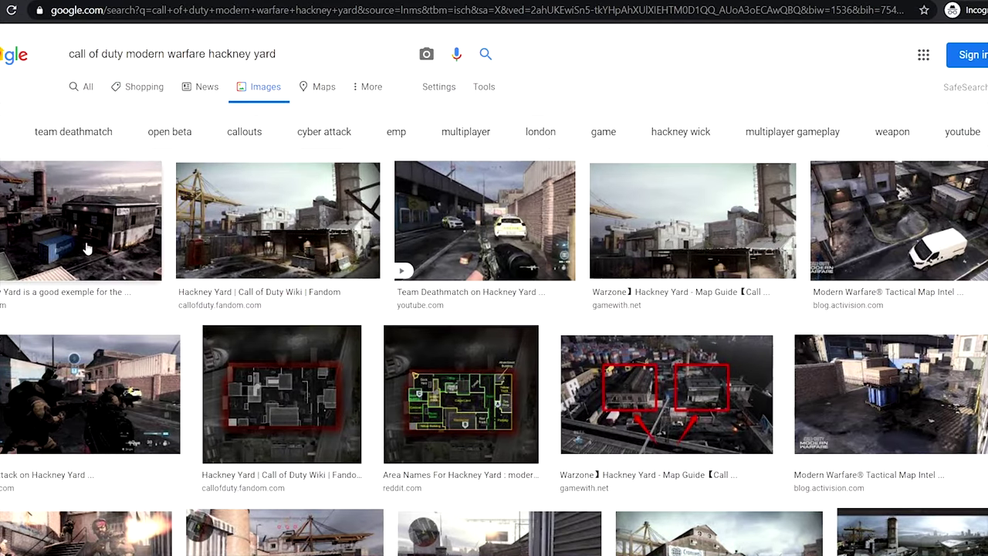
Save the 1920 × 1080 Cromwell warehouse image from The Sun as thumbnail.jpg.
{"action": "left_click", "coordinate": [34, 286]}
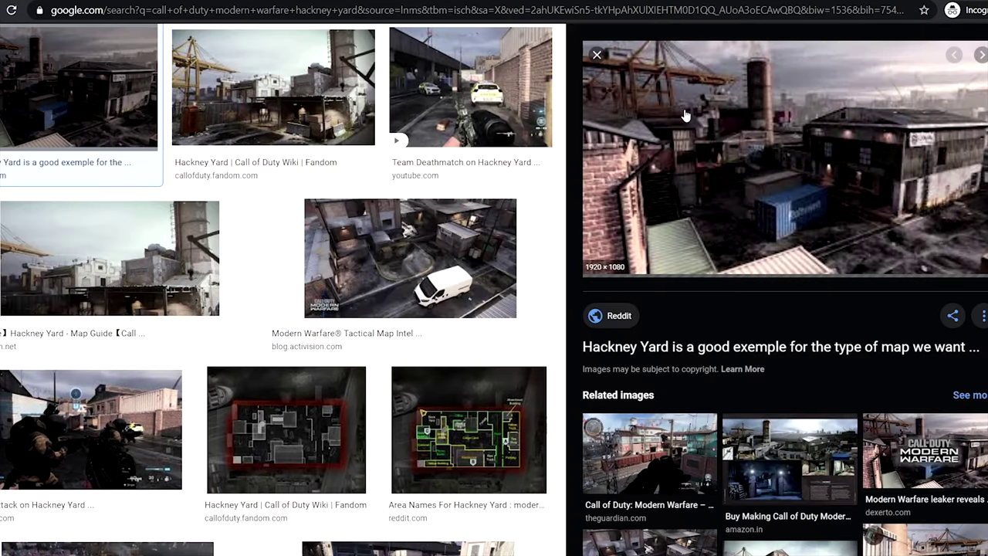
{"action": "left_click", "coordinate": [596, 54]}
{"action": "scroll", "coordinate": [395, 246], "scroll_direction": "down", "scroll_amount": 1}
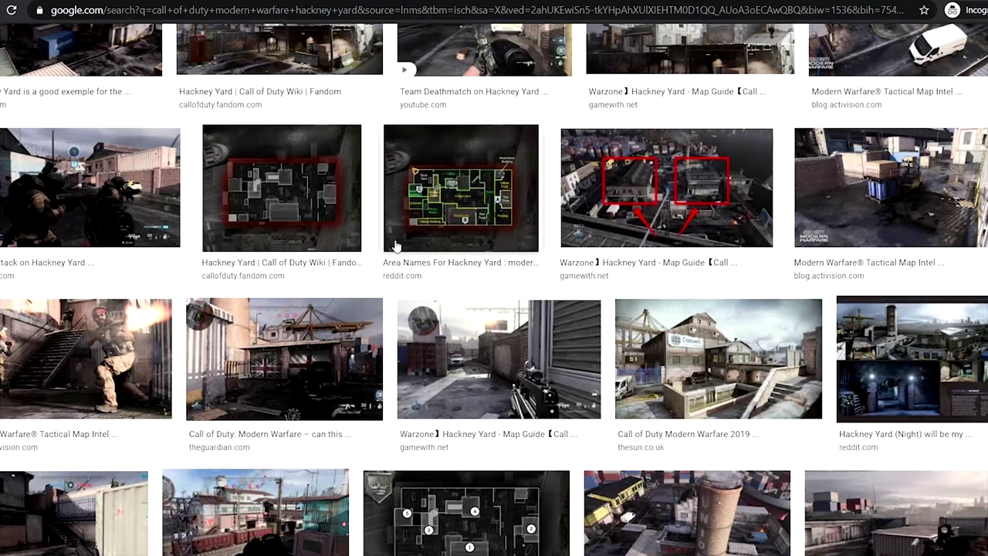
{"action": "scroll", "coordinate": [395, 246], "scroll_direction": "up", "scroll_amount": 1}
{"action": "left_click", "coordinate": [758, 443]}
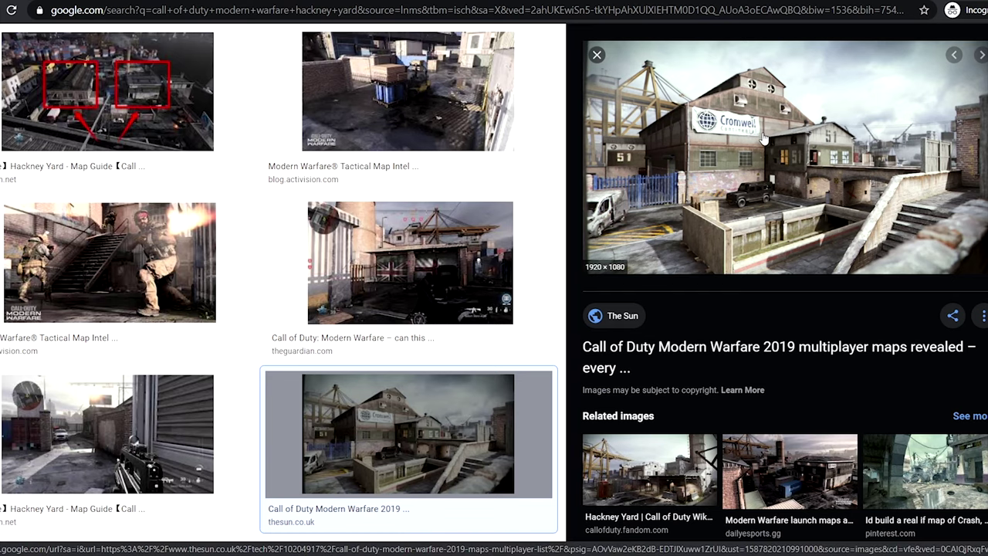
{"action": "right_click", "coordinate": [763, 137]}
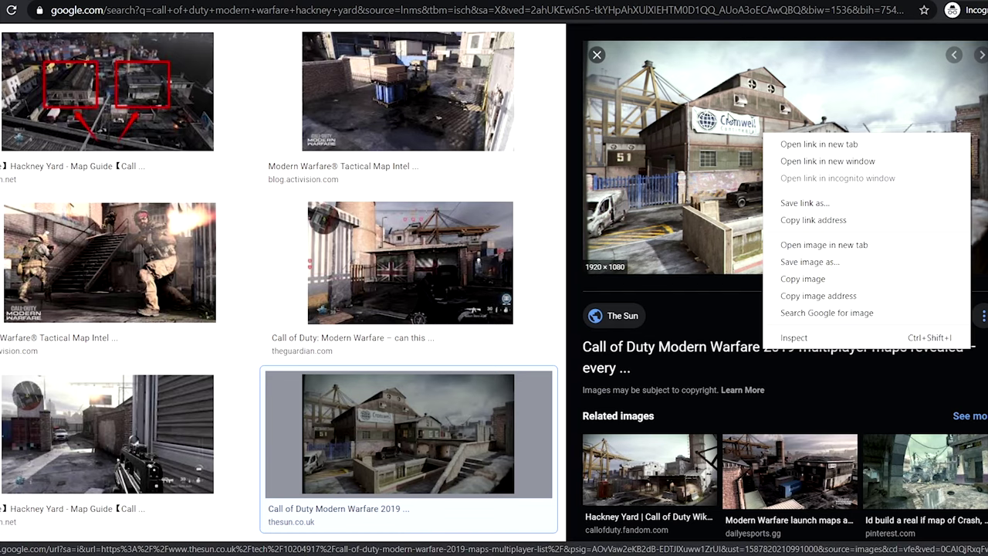
{"action": "left_click", "coordinate": [810, 262]}
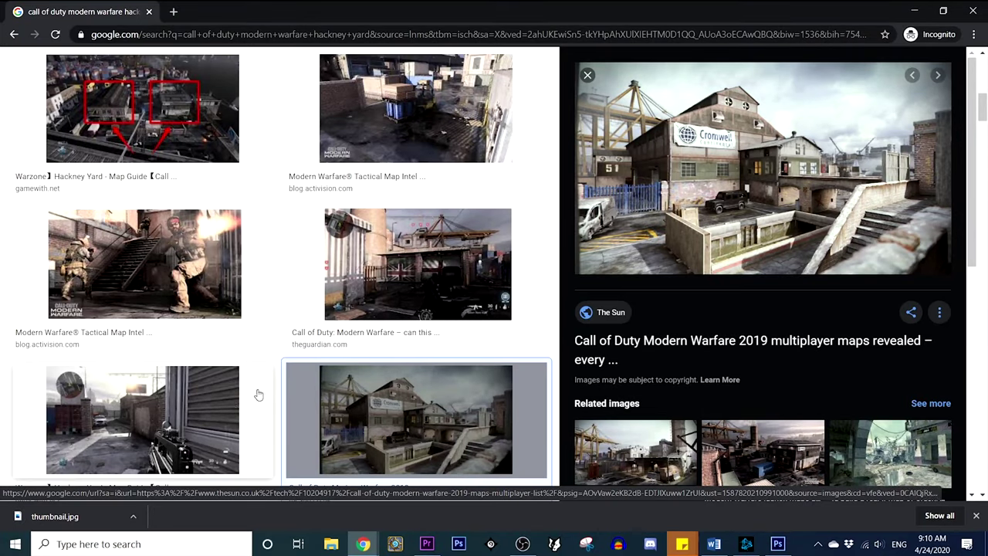
Switch to Photoshop, open thumbnail.jpg and select the entire image with the Rectangular Marquee Tool.
{"action": "left_click", "coordinate": [777, 543]}
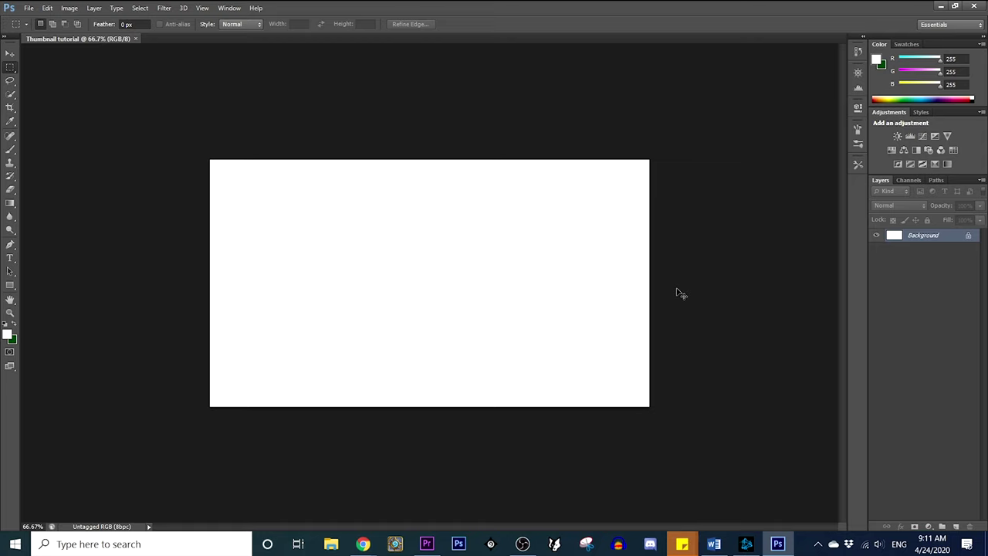
{"action": "key", "text": "ctrl+o"}
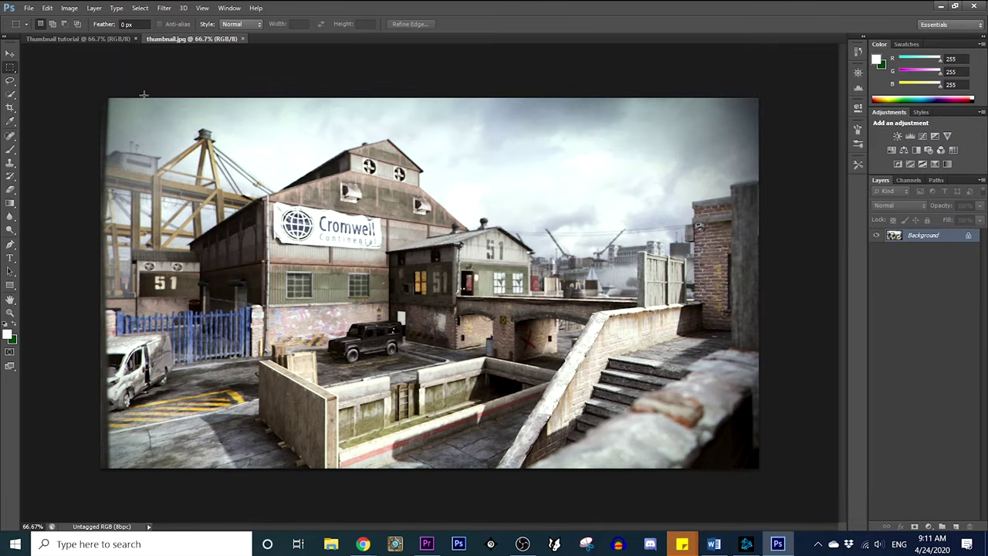
{"action": "left_click_drag", "start_coordinate": [101, 98], "coordinate": [914, 533]}
{"action": "right_click", "coordinate": [10, 67]}
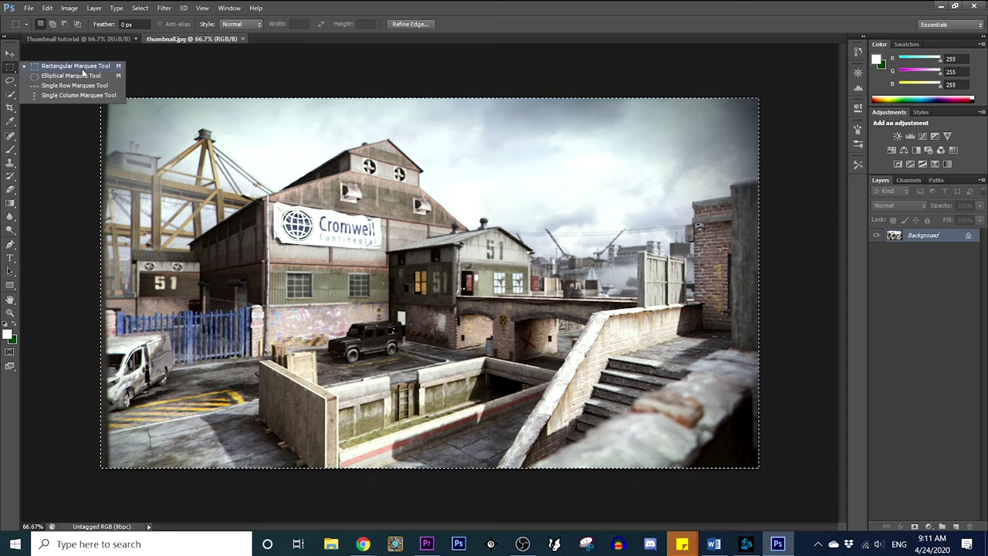
{"action": "left_click", "coordinate": [175, 65]}
{"action": "left_click_drag", "start_coordinate": [102, 78], "coordinate": [822, 468]}
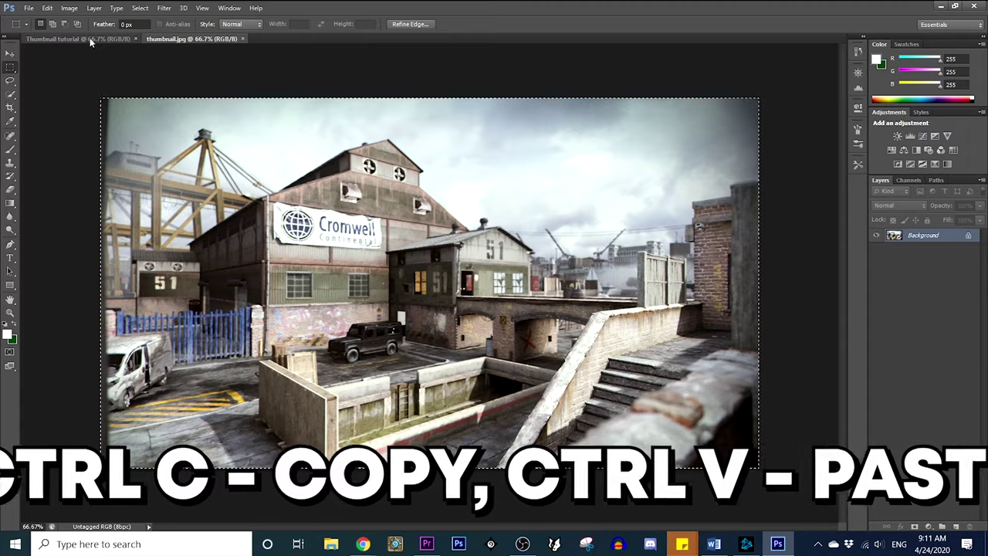
Copy the selected image into the Thumbnail tutorial document as a new layer and activate the Move tool.
{"action": "left_click", "coordinate": [92, 39]}
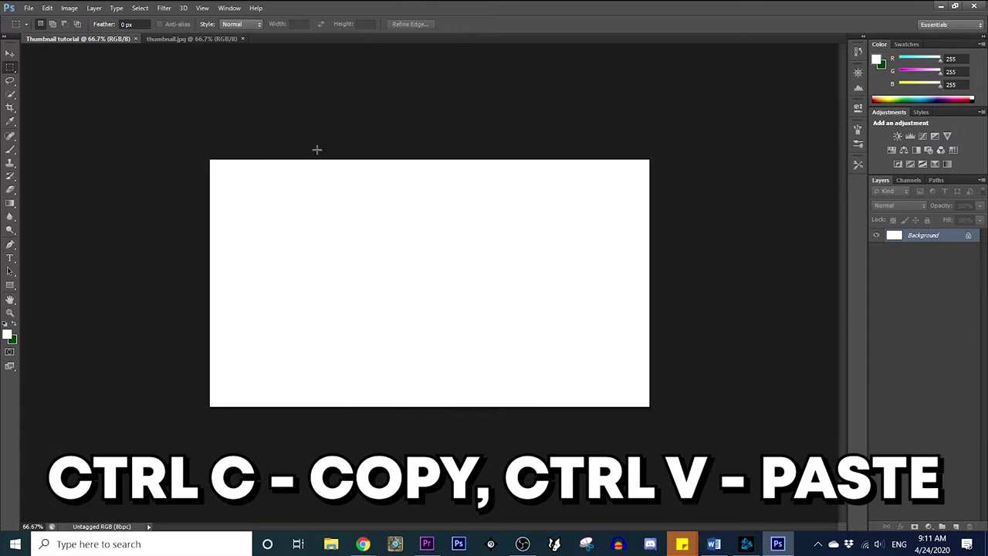
{"action": "key", "text": "ctrl+v"}
{"action": "key", "text": "v"}
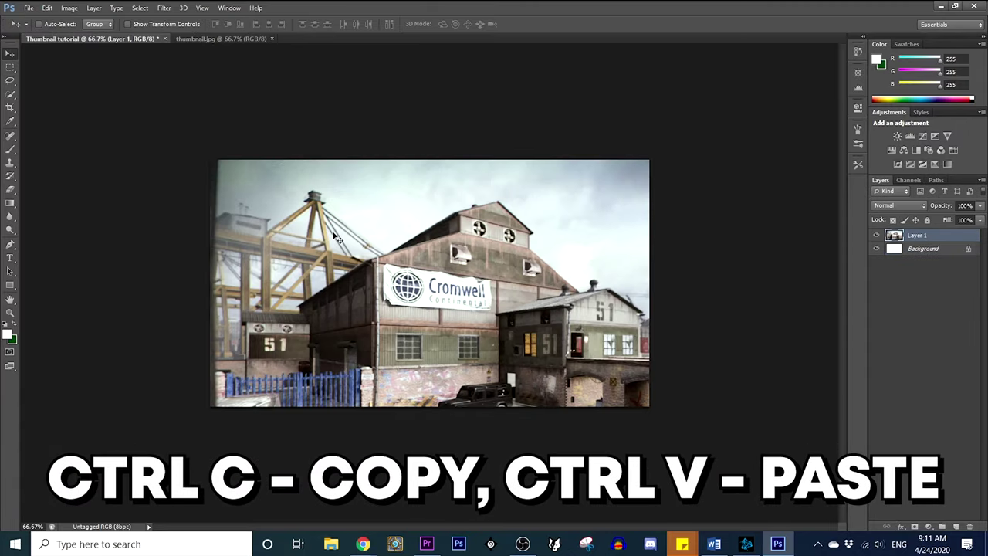
Free-transform the pasted image to 66.67% with linked proportions, positioned at X 640 px, Y 360 px to fit the canvas.
{"action": "key", "text": "ctrl+minus"}
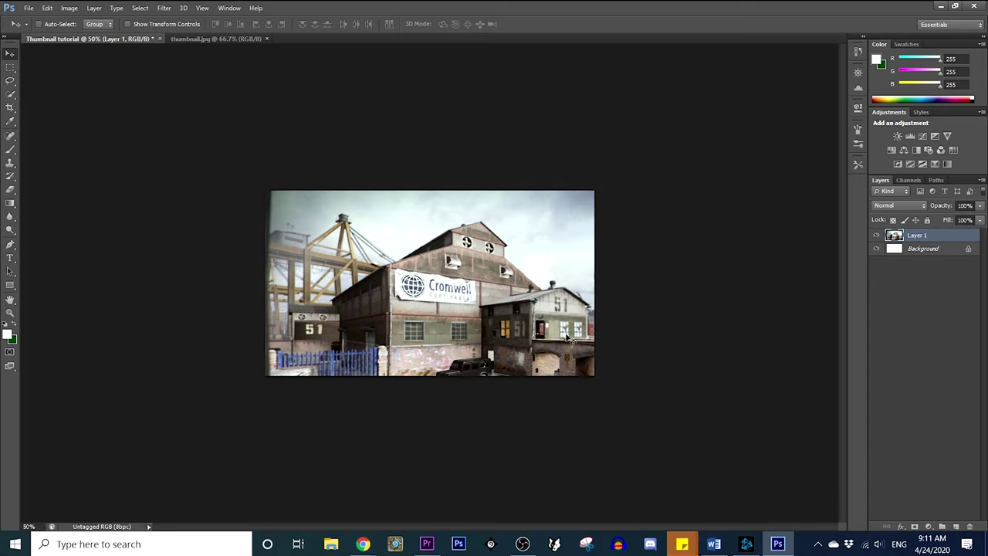
{"action": "key", "text": "ctrl+t"}
{"action": "left_click_drag", "start_coordinate": [758, 467], "coordinate": [594, 379]}
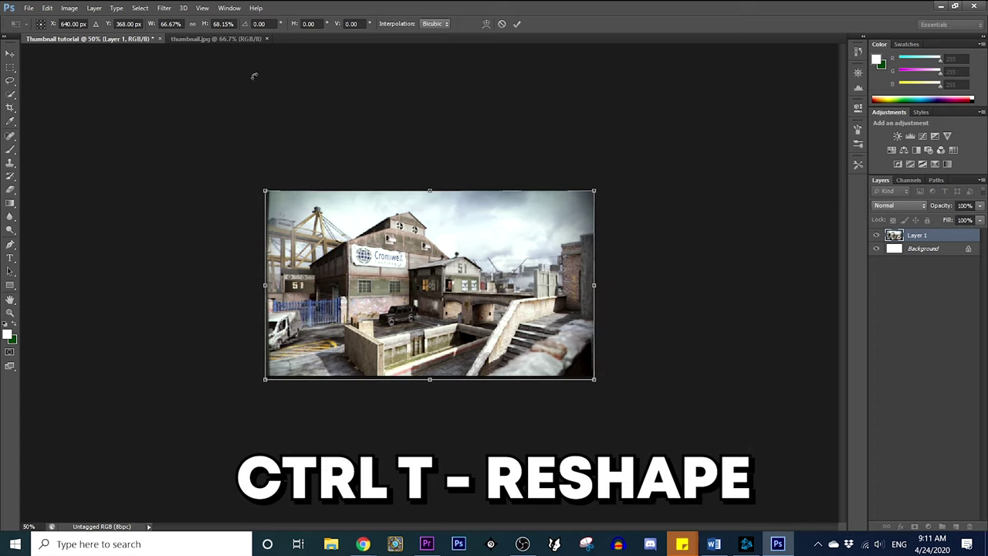
{"action": "left_click", "coordinate": [193, 23]}
{"action": "left_click_drag", "start_coordinate": [349, 257], "coordinate": [349, 254]}
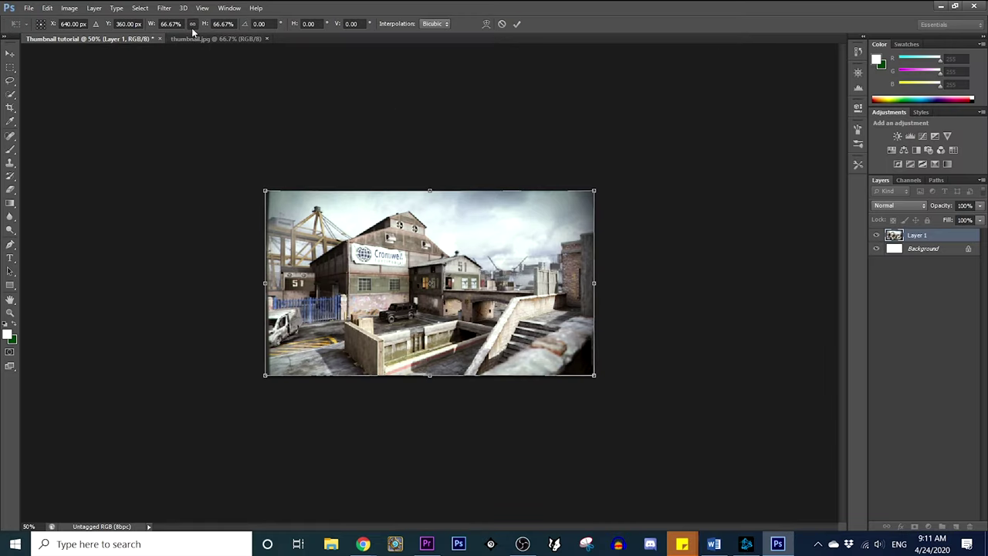
Try shrinking the image to 44.90% with linked proportions and moving it into the canvas's upper-left corner.
{"action": "left_click_drag", "start_coordinate": [596, 369], "coordinate": [486, 374]}
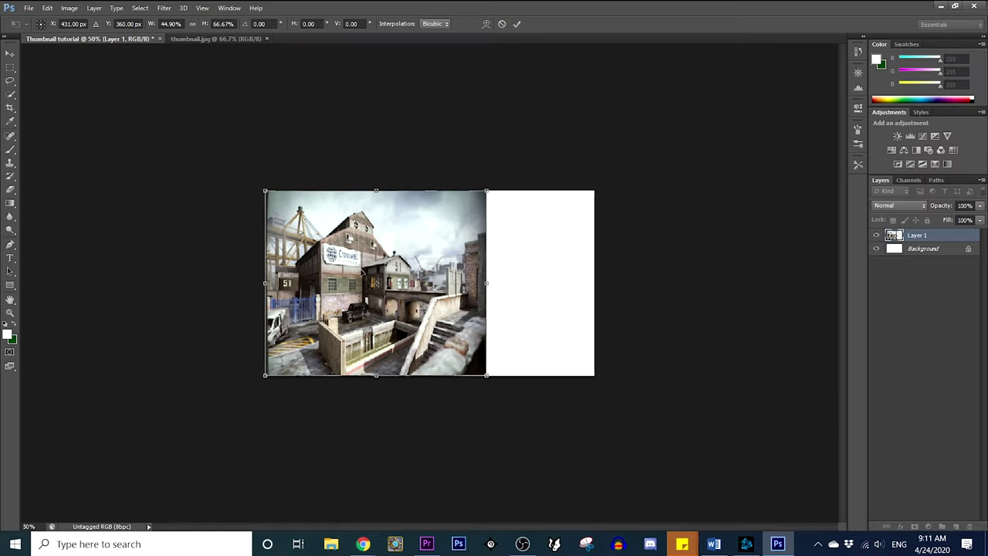
{"action": "left_click", "coordinate": [192, 24]}
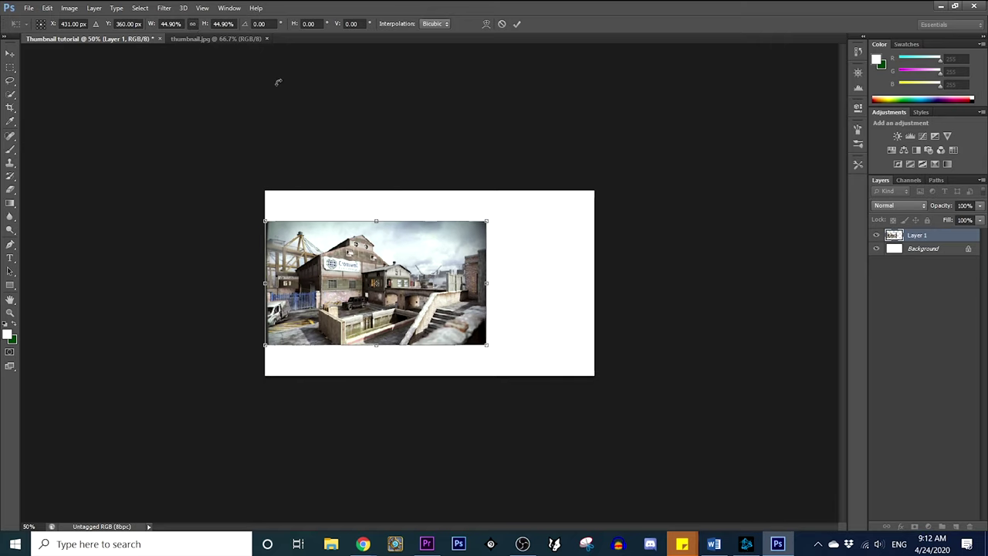
{"action": "left_click", "coordinate": [193, 24]}
{"action": "left_click_drag", "start_coordinate": [380, 246], "coordinate": [380, 216]}
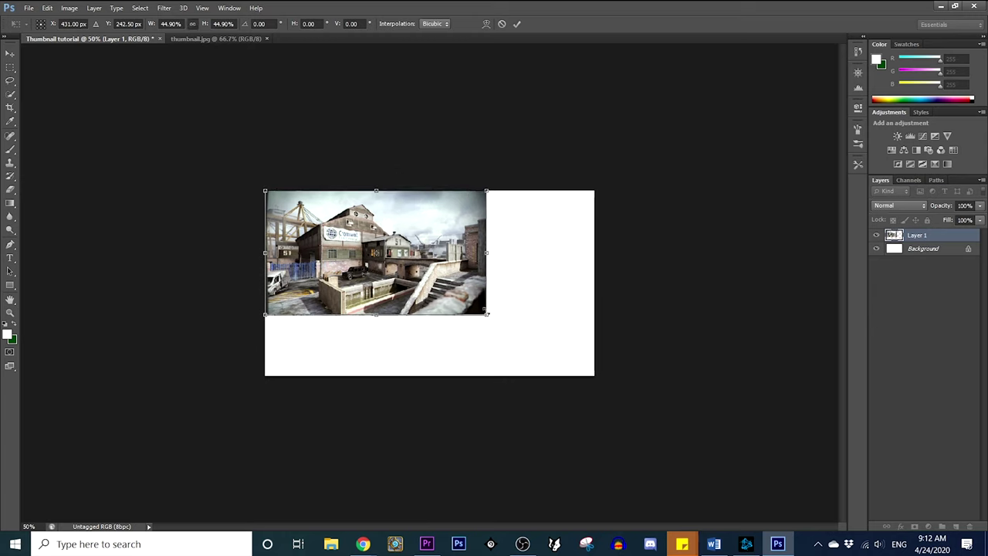
Enlarge the image proportionally to about 66.77% so it fills the canvas, and apply the transform.
{"action": "left_click_drag", "start_coordinate": [487, 314], "coordinate": [599, 367]}
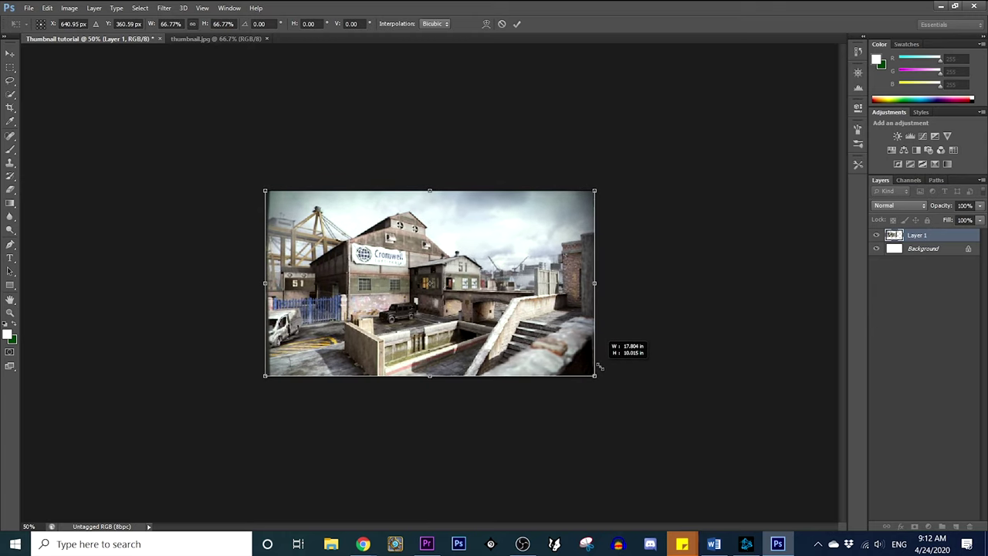
{"action": "left_click", "coordinate": [517, 24]}
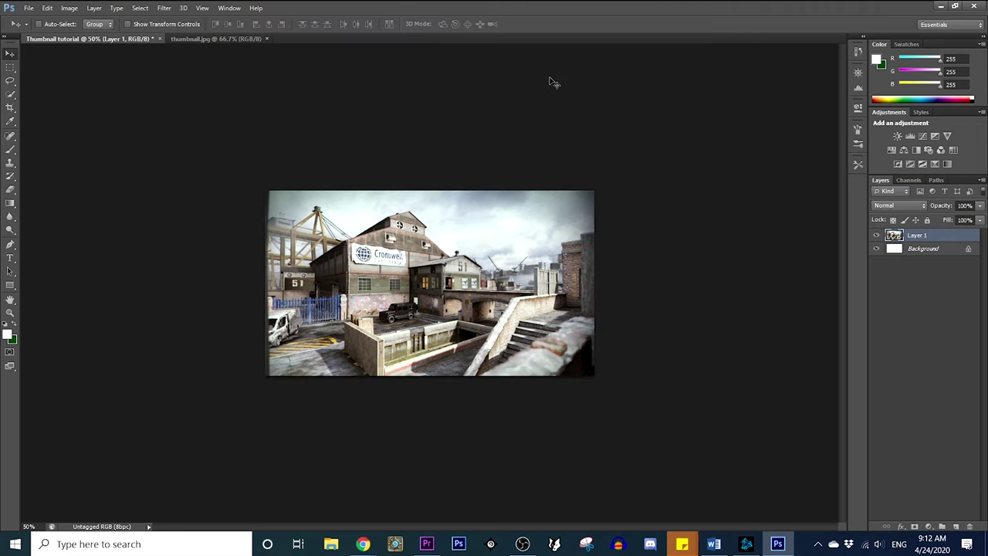
Free-transform the background image to 99.84% width and 99.86% height, positioned at X 640 px, Y 360 px.
{"action": "key", "text": "ctrl+plus"}
{"action": "key", "text": "ctrl+plus"}
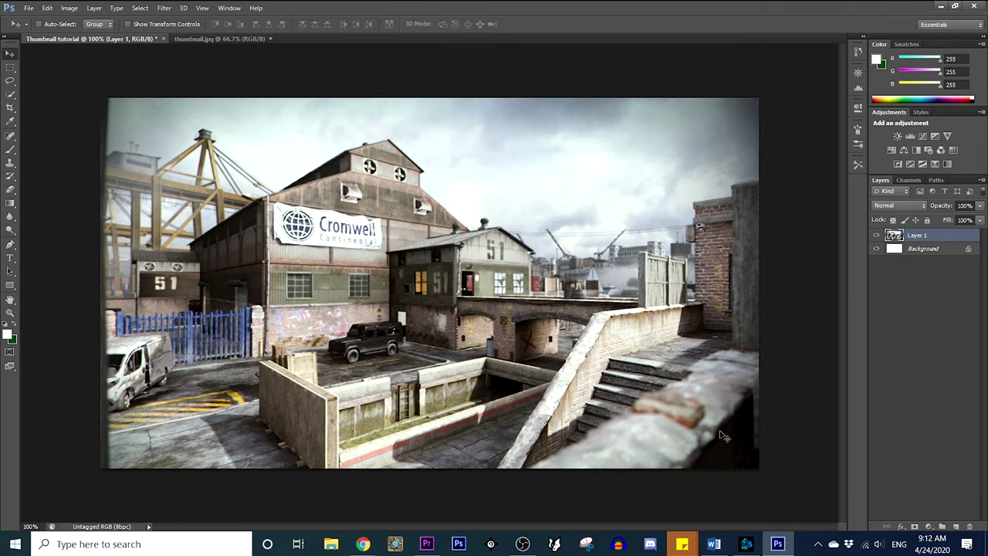
{"action": "key", "text": "ctrl+t"}
{"action": "left_click_drag", "start_coordinate": [761, 468], "coordinate": [754, 466]}
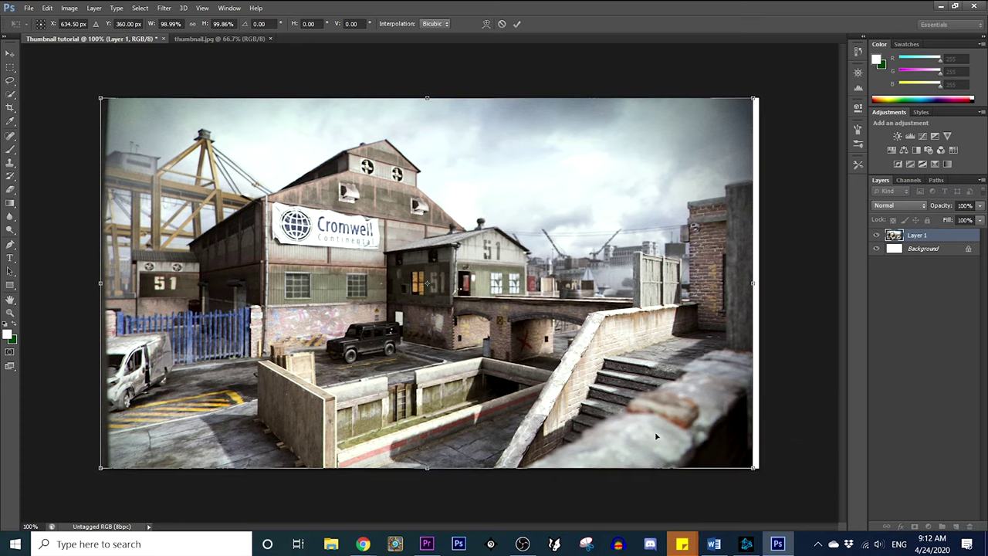
{"action": "left_click_drag", "start_coordinate": [656, 437], "coordinate": [675, 432]}
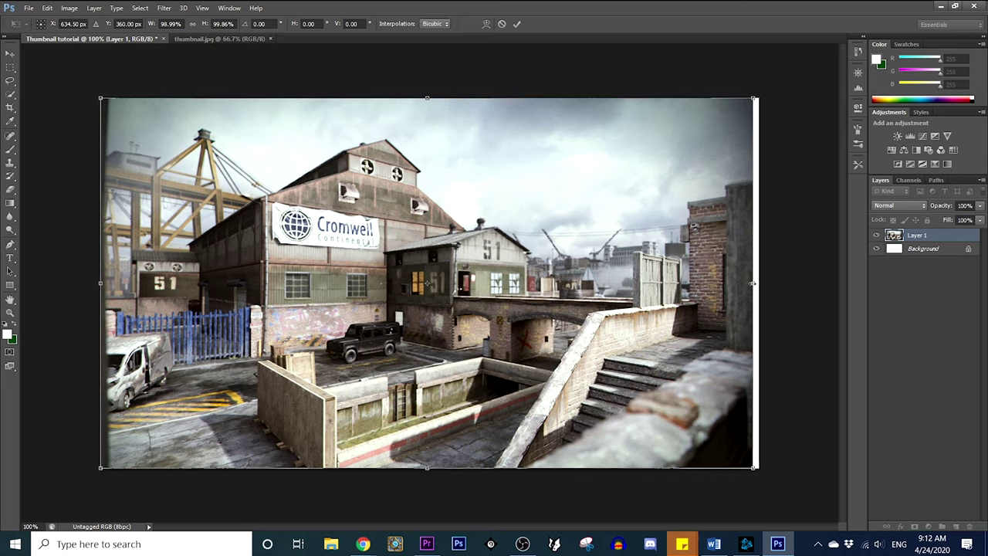
{"action": "mouse_move", "coordinate": [753, 283]}
{"action": "left_mouse_down"}
{"action": "mouse_move", "coordinate": [368, 284]}
{"action": "mouse_move", "coordinate": [761, 300]}
{"action": "left_mouse_up"}
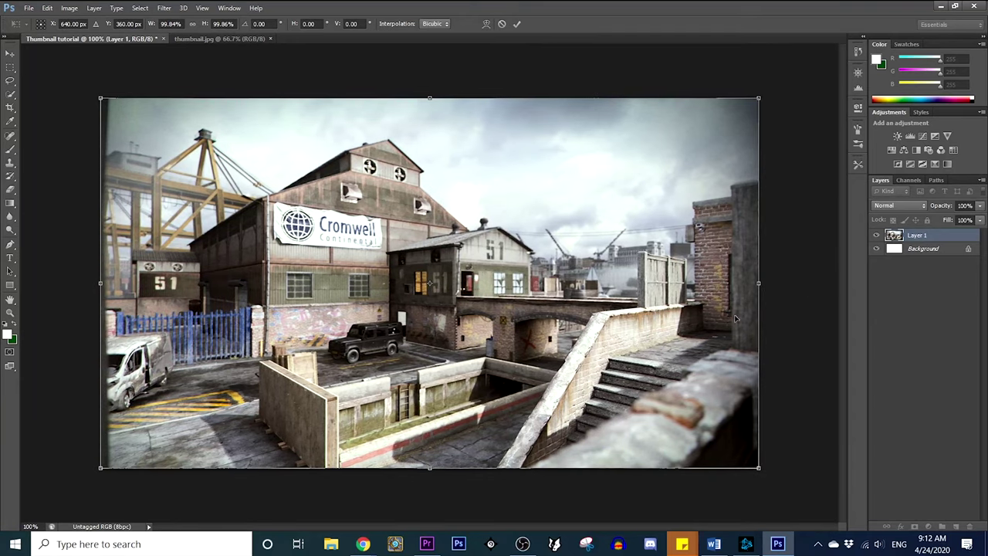
Link the transform's width and height, fit the image proportionally to the whole canvas, and apply the transform.
{"action": "left_click", "coordinate": [193, 24]}
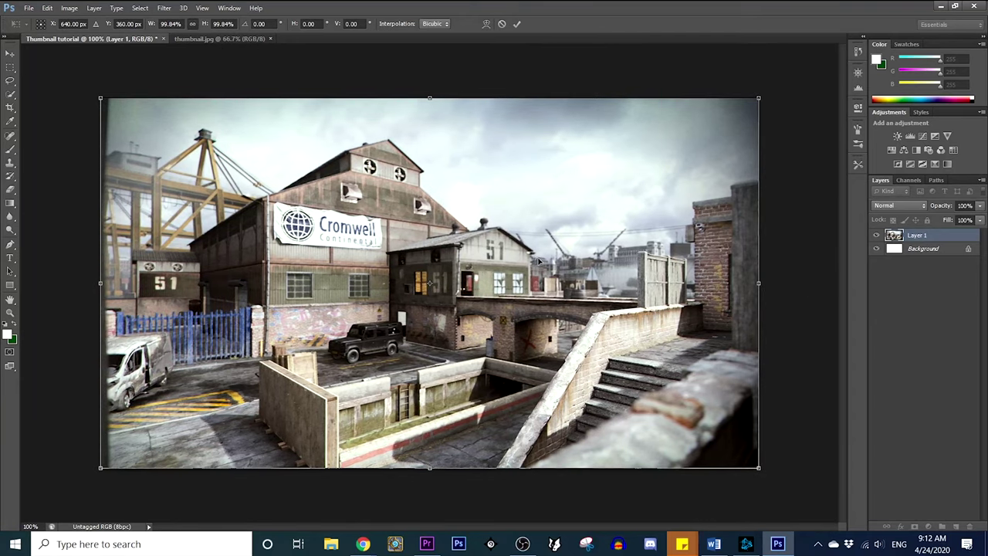
{"action": "left_click_drag", "start_coordinate": [539, 261], "coordinate": [539, 260]}
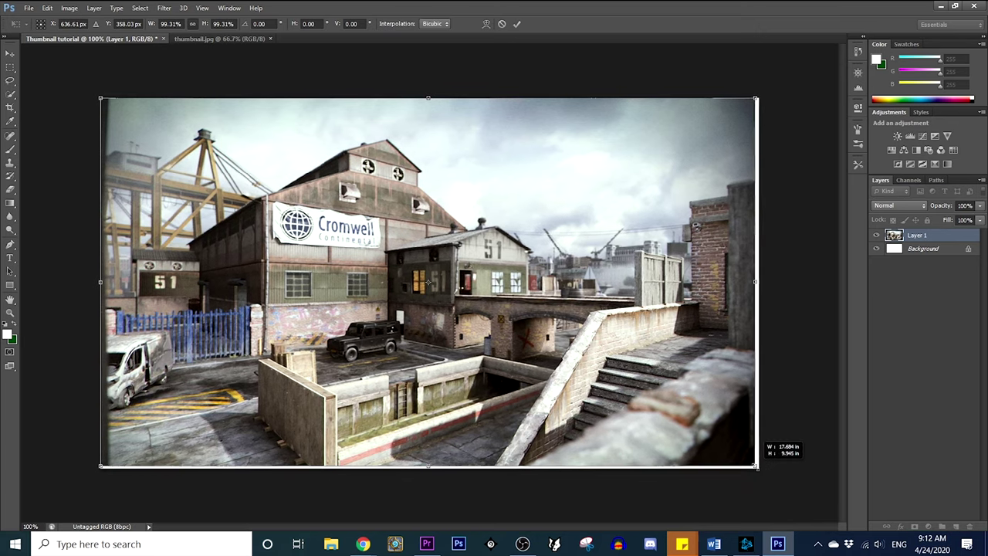
{"action": "key", "text": "Return"}
{"action": "key", "text": "ctrl+minus"}
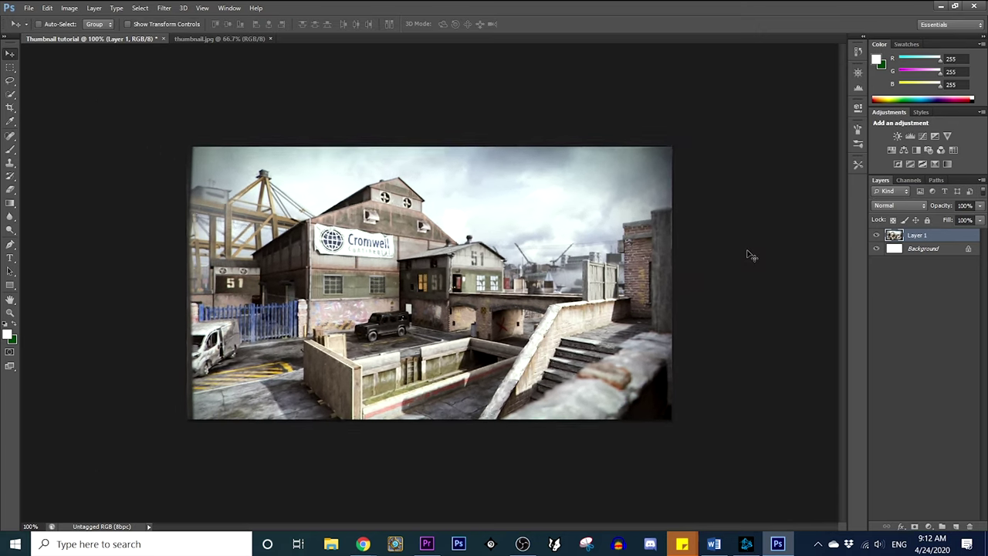
Duplicate Layer 1 as Layer 1 copy within the Thumbnail tutorial document.
{"action": "right_click", "coordinate": [926, 237]}
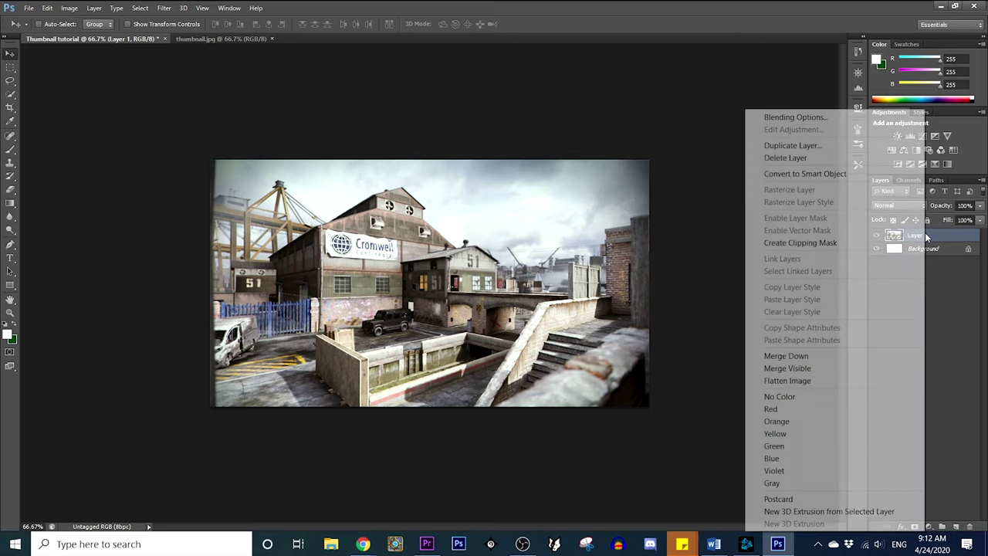
{"action": "left_click", "coordinate": [792, 146]}
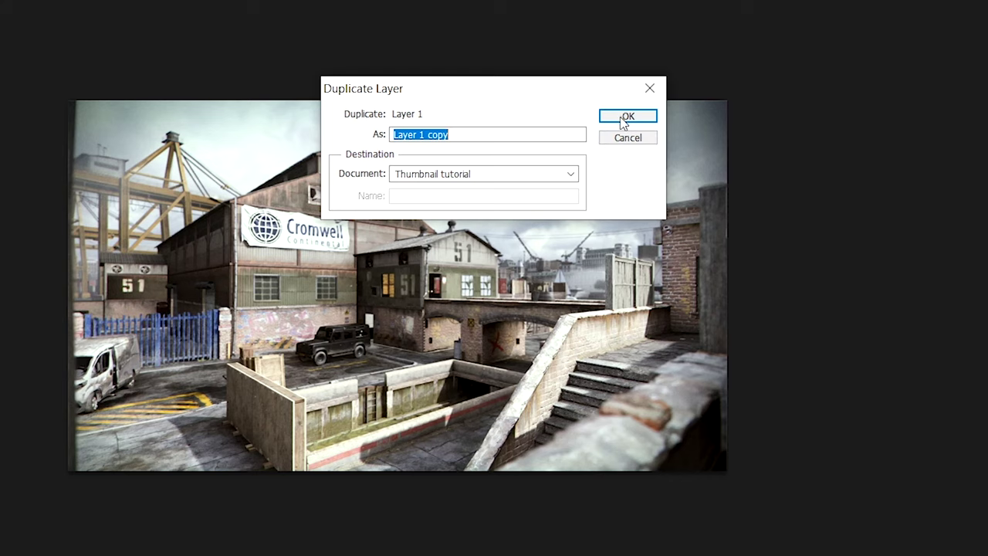
{"action": "left_click", "coordinate": [625, 118]}
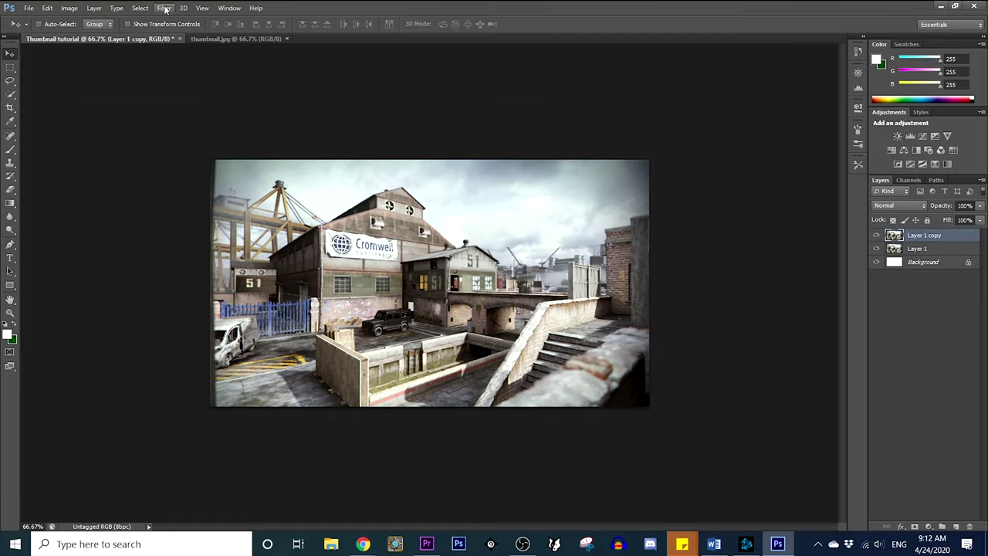
Start a Gaussian Blur on the duplicated layer and preview radii of 1.0 and 7.0 pixels.
{"action": "left_click", "coordinate": [165, 9]}
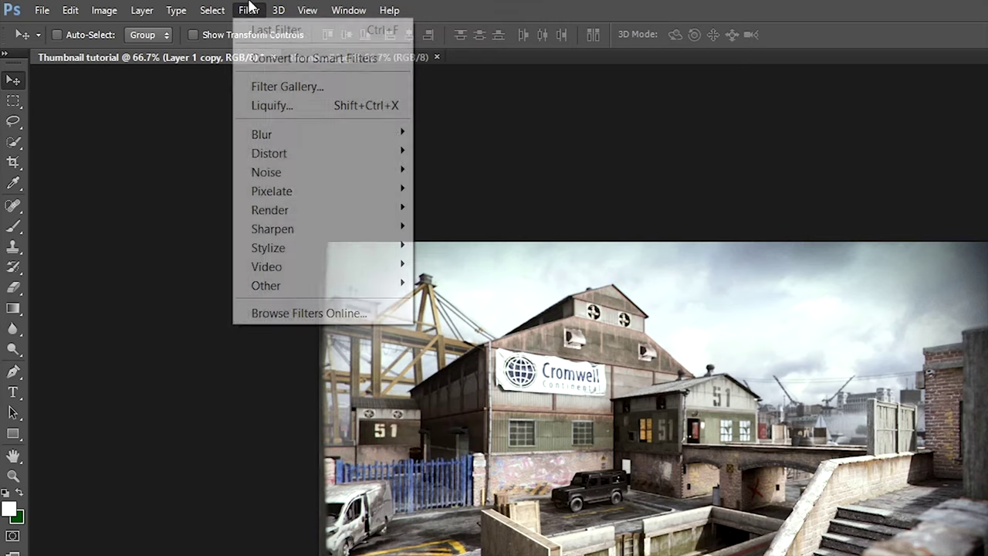
{"action": "mouse_move", "coordinate": [188, 93]}
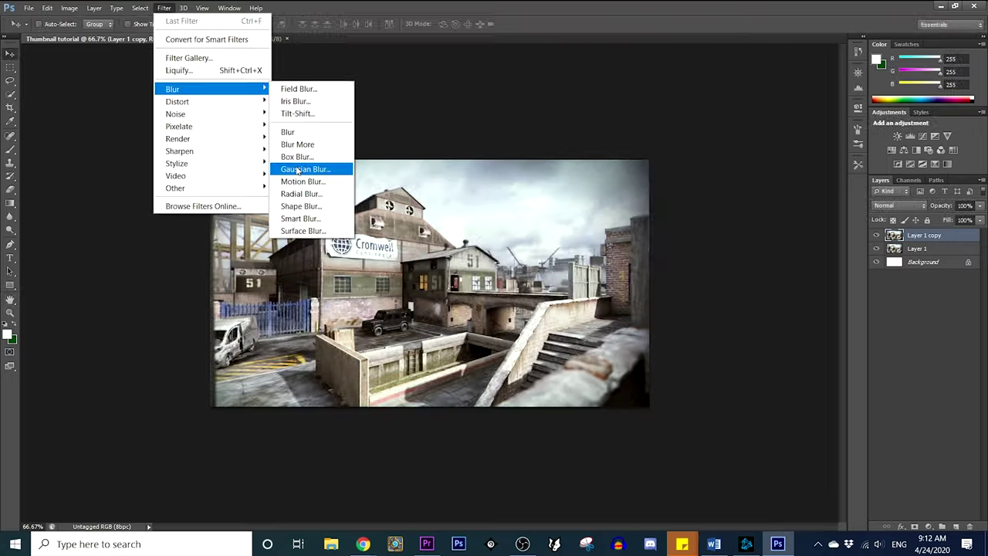
{"action": "left_click", "coordinate": [478, 264]}
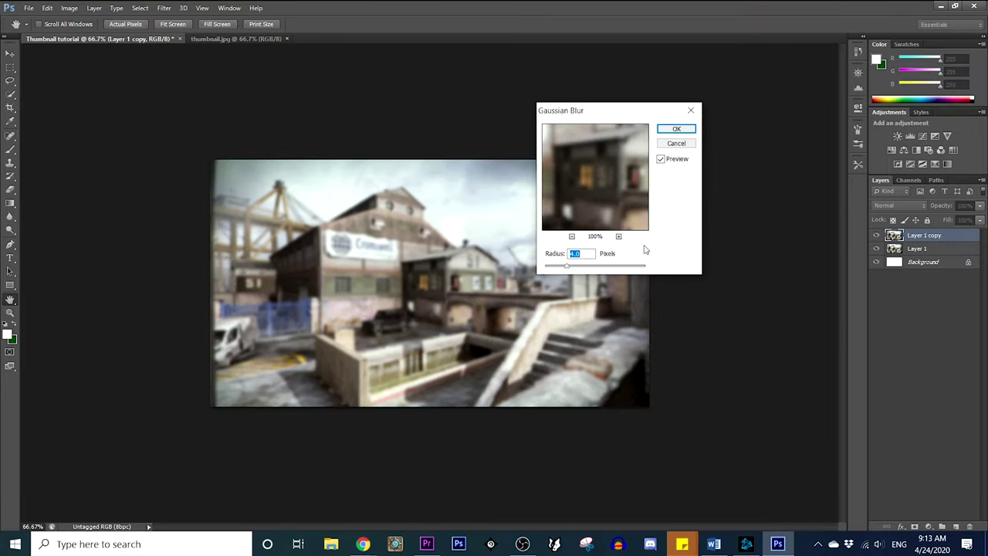
{"action": "type", "text": "1.0"}
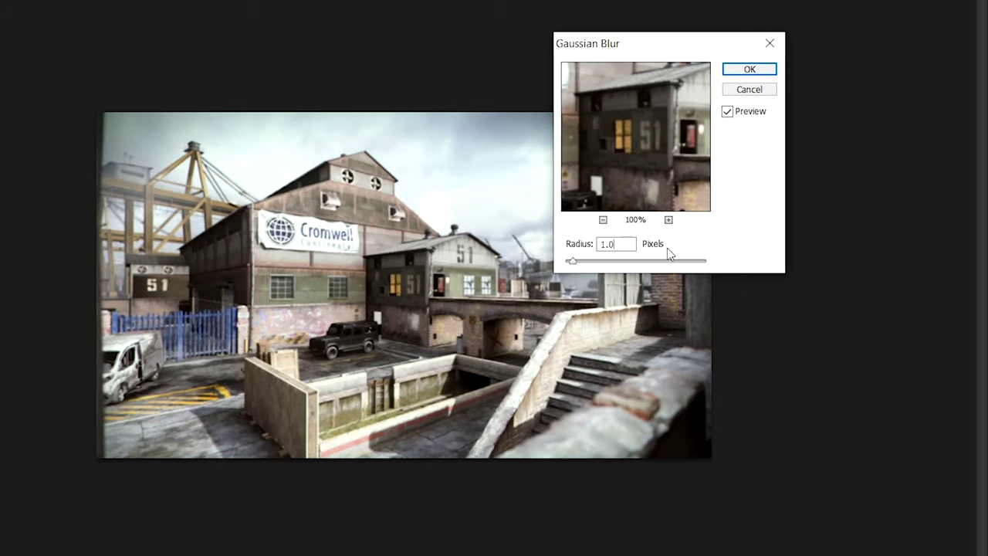
{"action": "key", "text": "ctrl+a"}
{"action": "type", "text": "7"}
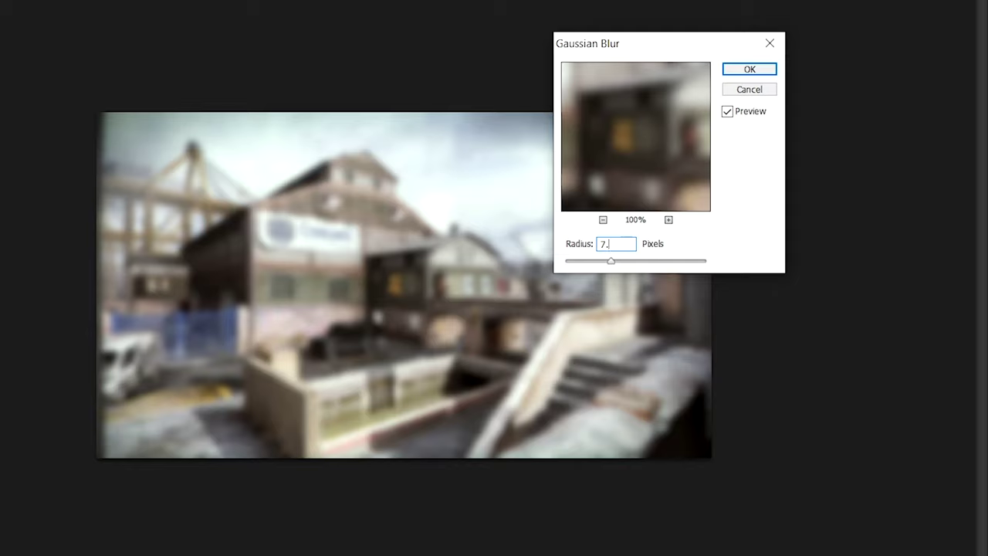
Apply the Gaussian Blur with a 4.5-pixel radius, and hide and show the blurred layer to compare it with the original.
{"action": "double_click", "coordinate": [608, 243]}
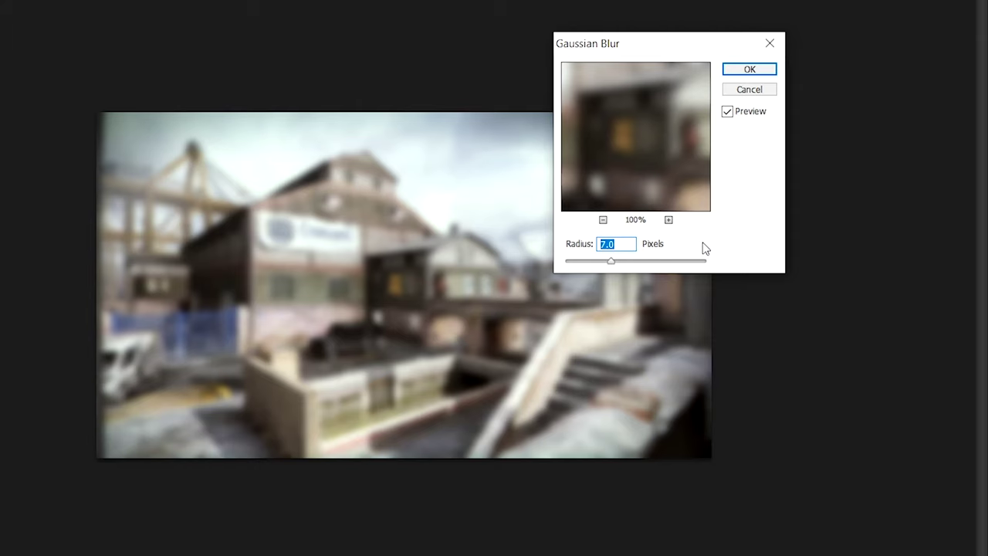
{"action": "type", "text": "4.5"}
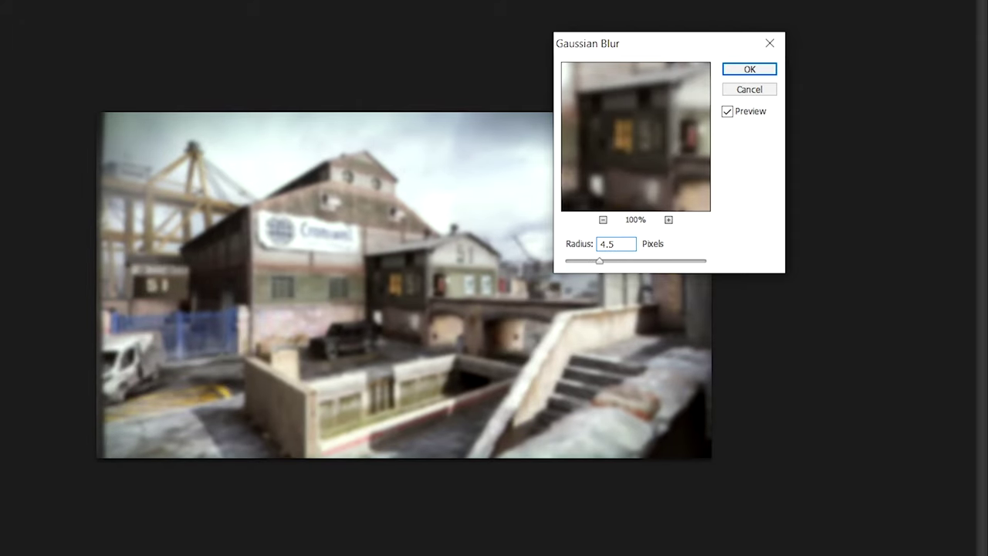
{"action": "left_click", "coordinate": [743, 69]}
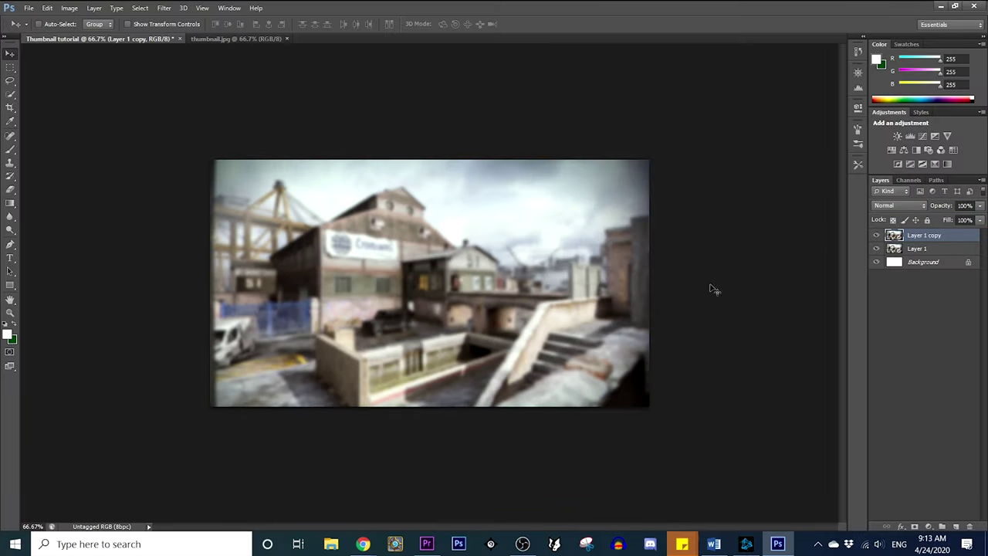
{"action": "left_click", "coordinate": [877, 236]}
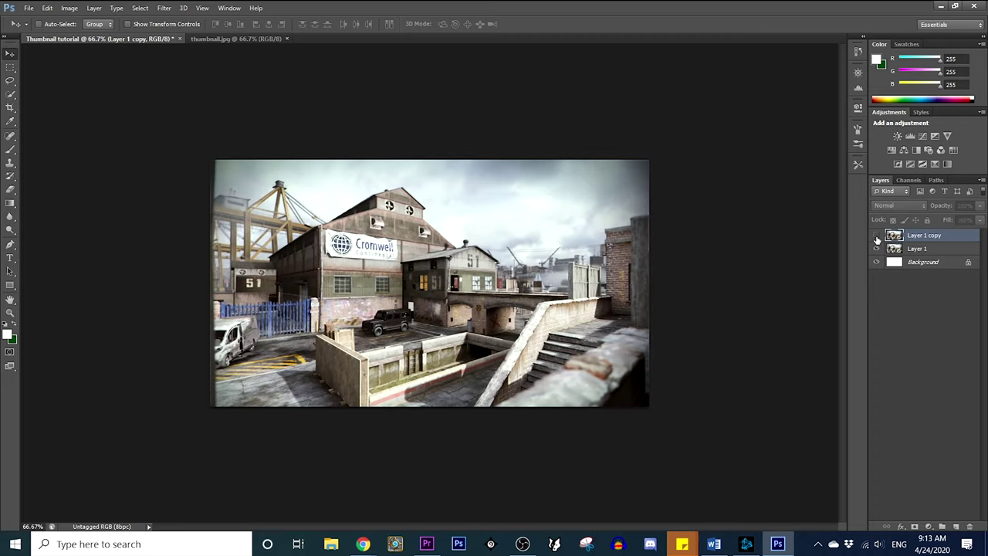
{"action": "left_click", "coordinate": [877, 236]}
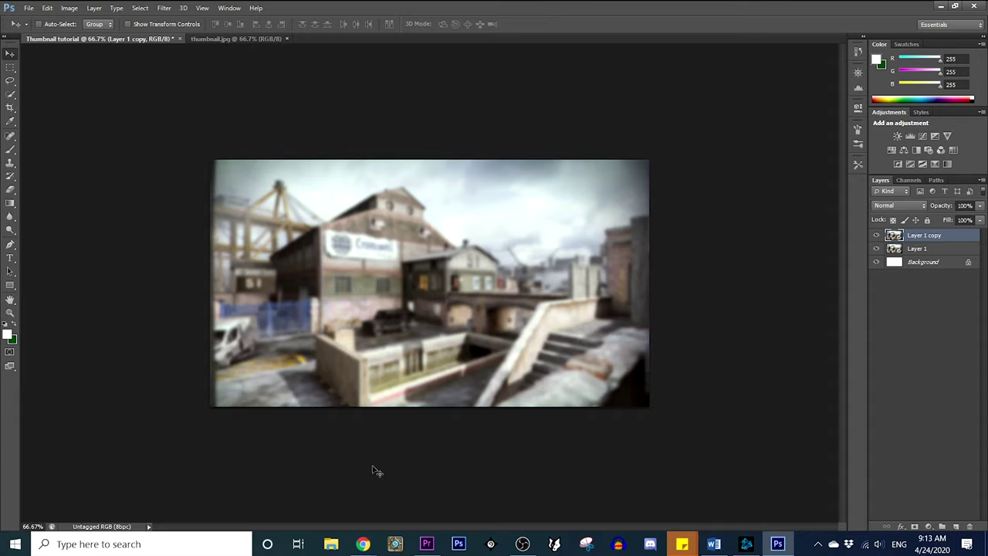
Switch to Chrome and search Google Images for "call of duty modern warfare operator".
{"action": "mouse_move", "coordinate": [363, 544]}
{"action": "left_click", "coordinate": [403, 479]}
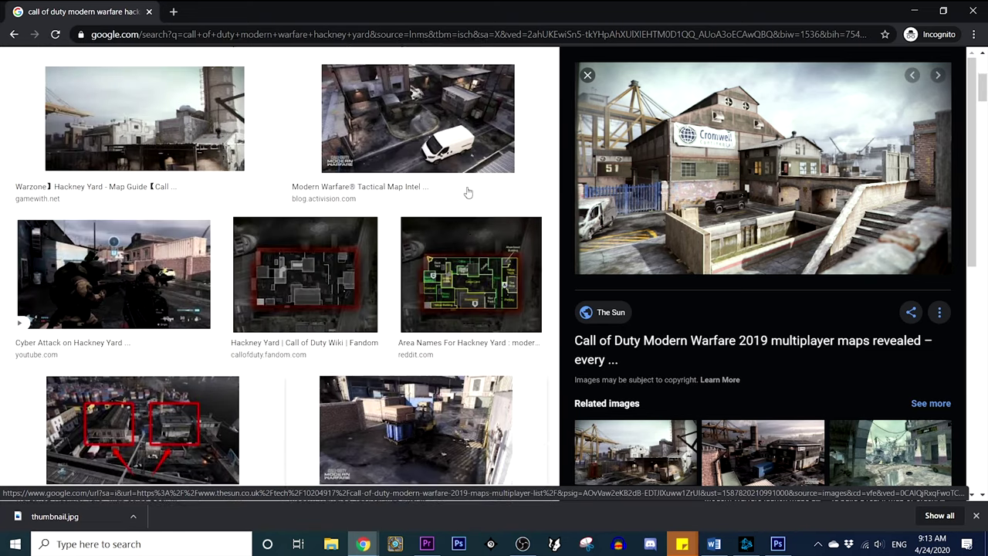
{"action": "scroll", "coordinate": [468, 193], "scroll_direction": "up", "scroll_amount": 4}
{"action": "left_click_drag", "start_coordinate": [296, 74], "coordinate": [232, 74]}
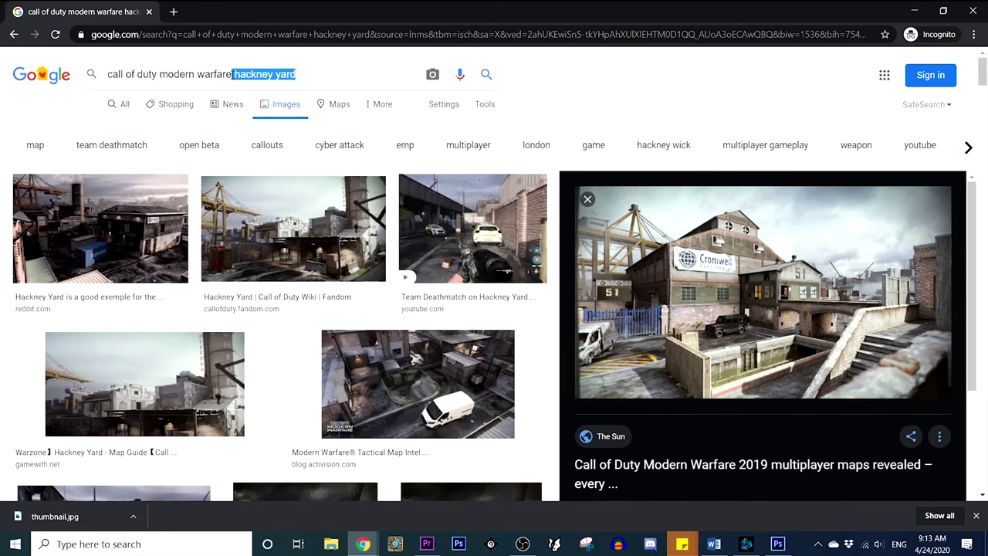
{"action": "key", "text": "BackSpace"}
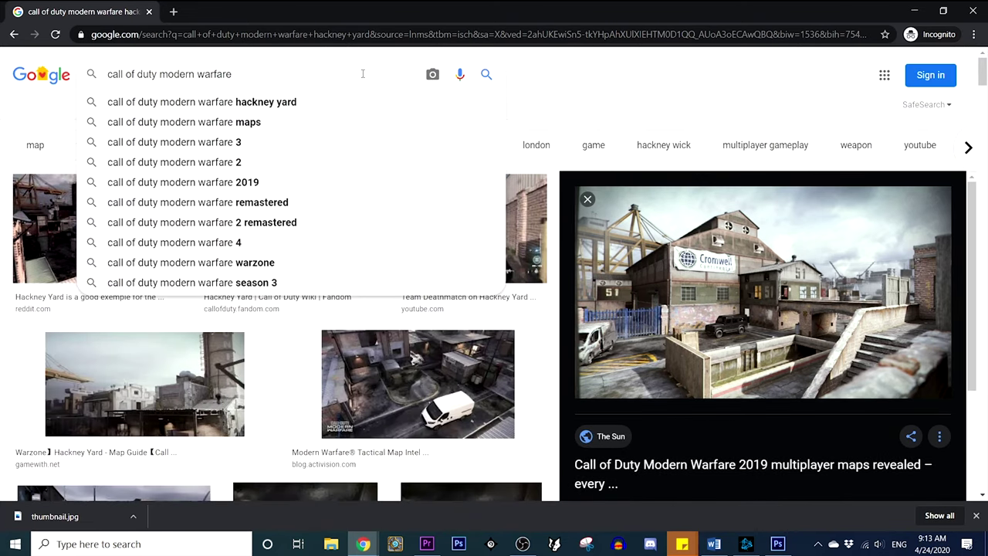
{"action": "type", "text": "operator"}
{"action": "key", "text": "Return"}
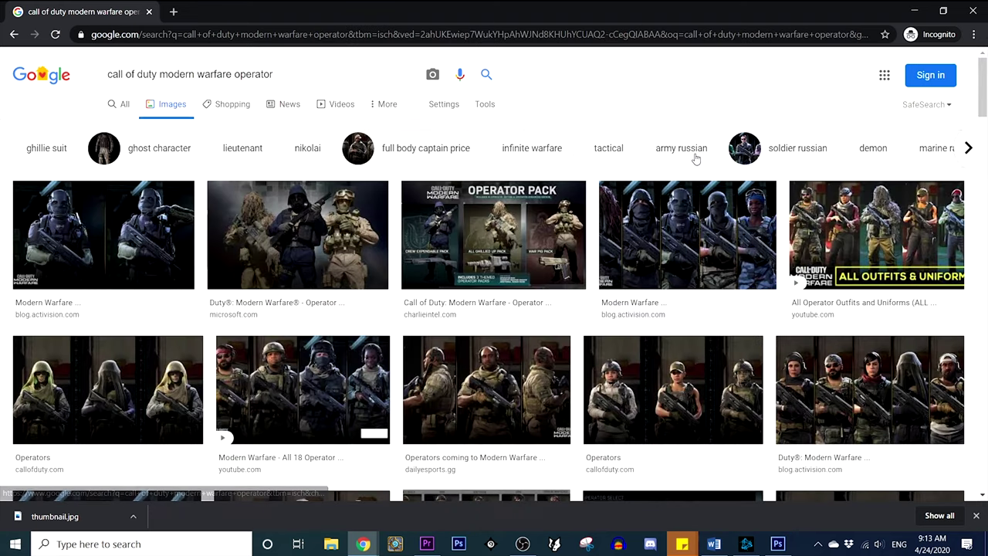
Find the callofduty.com Operators image with three skull-masked soldiers, save it, and open it in Photoshop as 03D-OPERATORS-001.jpg.
{"action": "scroll", "coordinate": [694, 158], "scroll_direction": "down", "scroll_amount": 8}
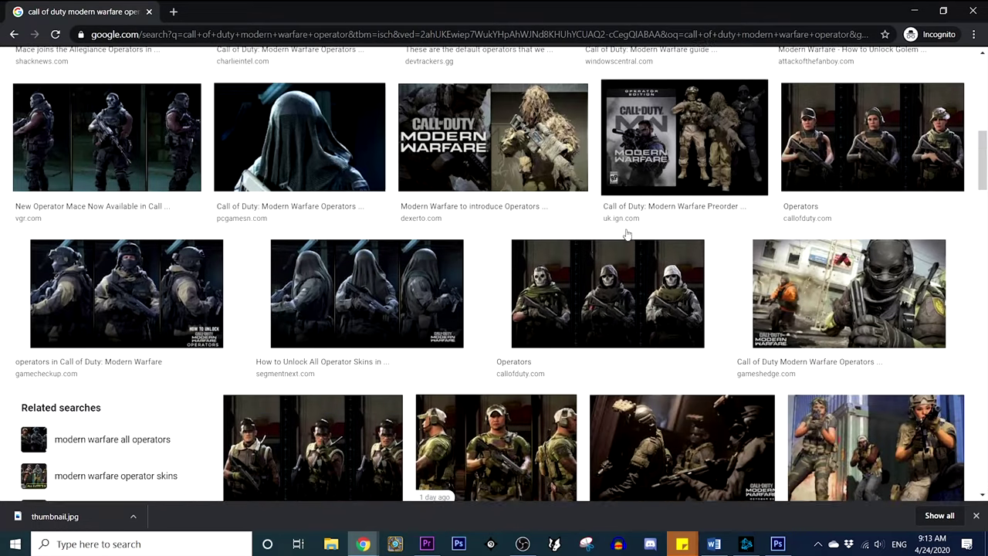
{"action": "scroll", "coordinate": [626, 233], "scroll_direction": "down", "scroll_amount": 3}
{"action": "scroll", "coordinate": [609, 242], "scroll_direction": "up", "scroll_amount": 1}
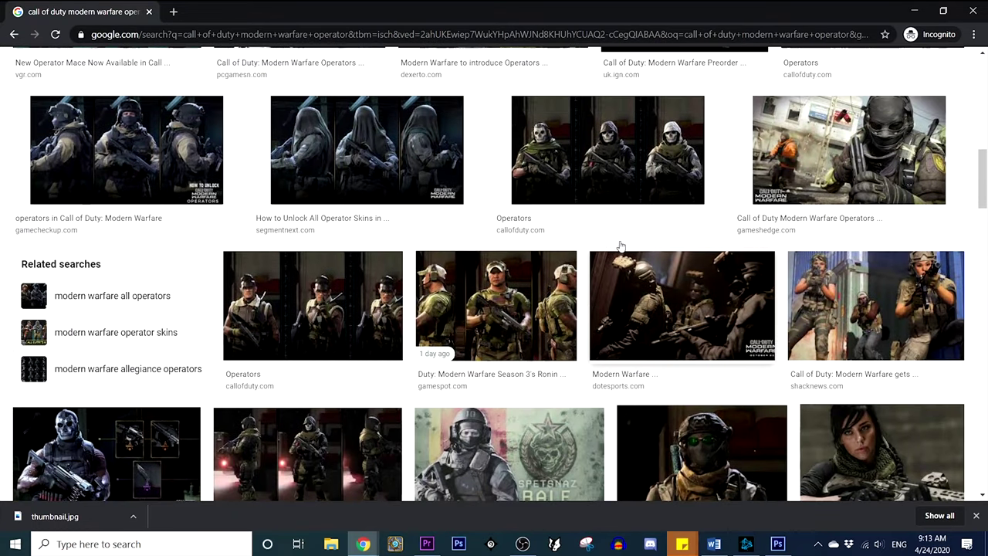
{"action": "left_click", "coordinate": [627, 155]}
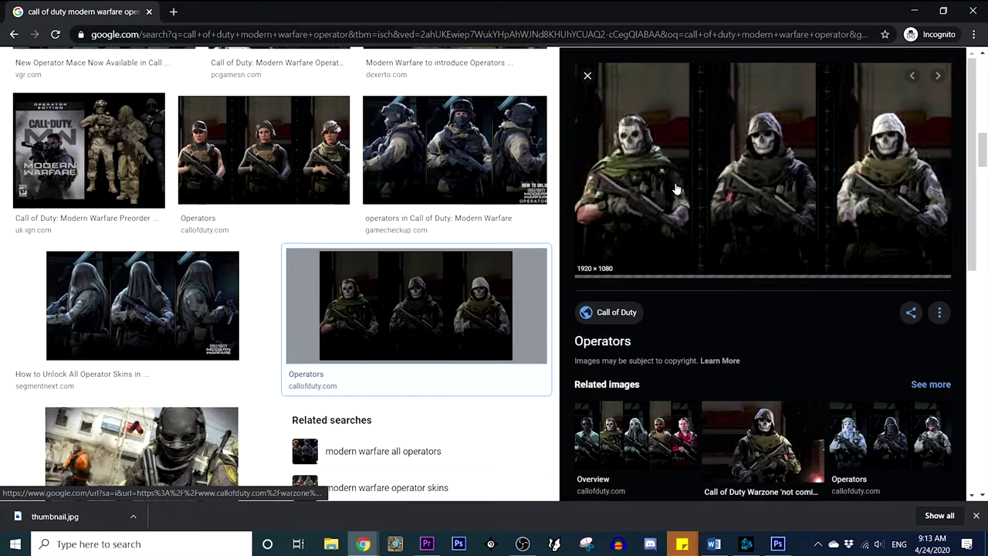
{"action": "scroll", "coordinate": [671, 185], "scroll_direction": "down", "scroll_amount": 2}
{"action": "scroll", "coordinate": [741, 230], "scroll_direction": "up", "scroll_amount": 2}
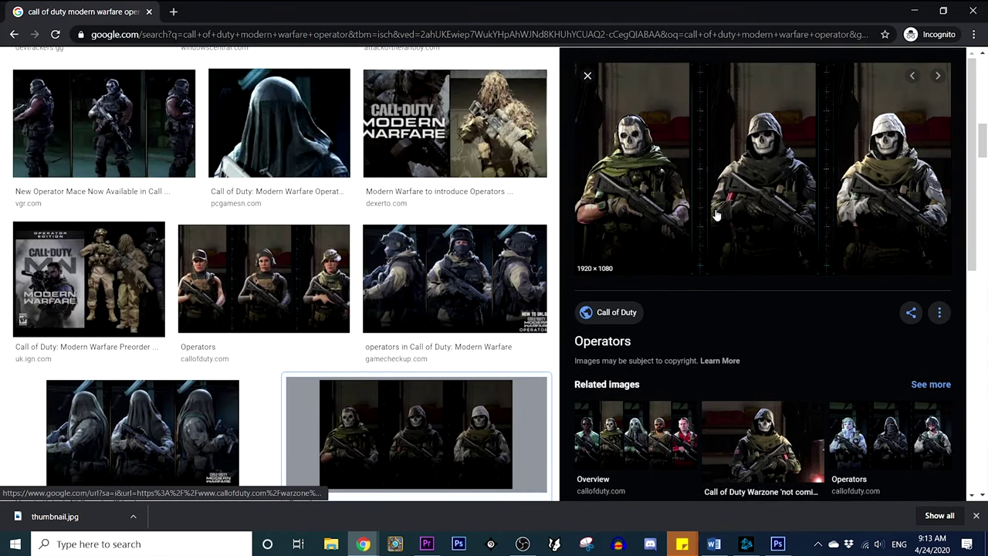
{"action": "right_click", "coordinate": [713, 183]}
{"action": "left_click", "coordinate": [762, 295]}
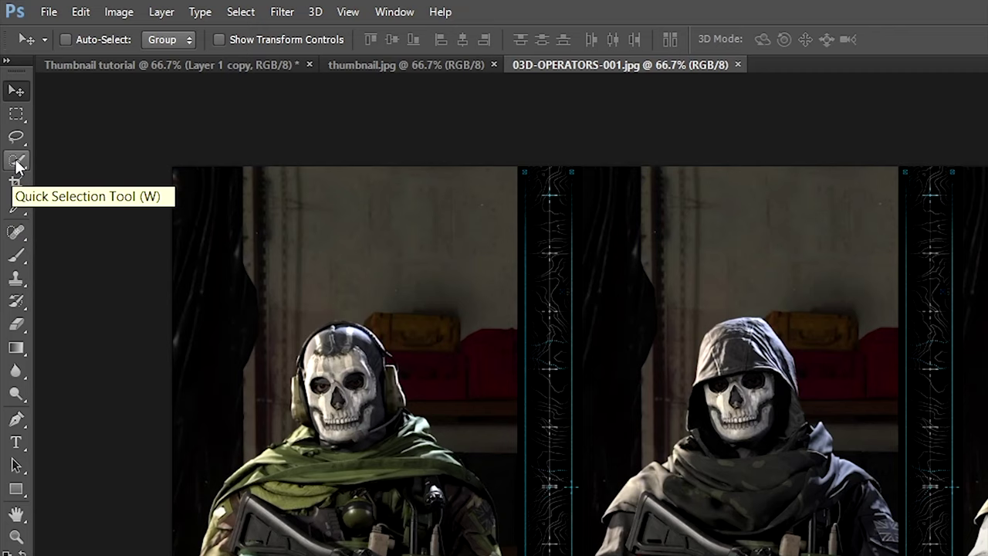
Select the white-hooded operator, including his arm and lower body, with the Quick Selection tool.
{"action": "left_click", "coordinate": [17, 166]}
{"action": "left_click", "coordinate": [18, 167]}
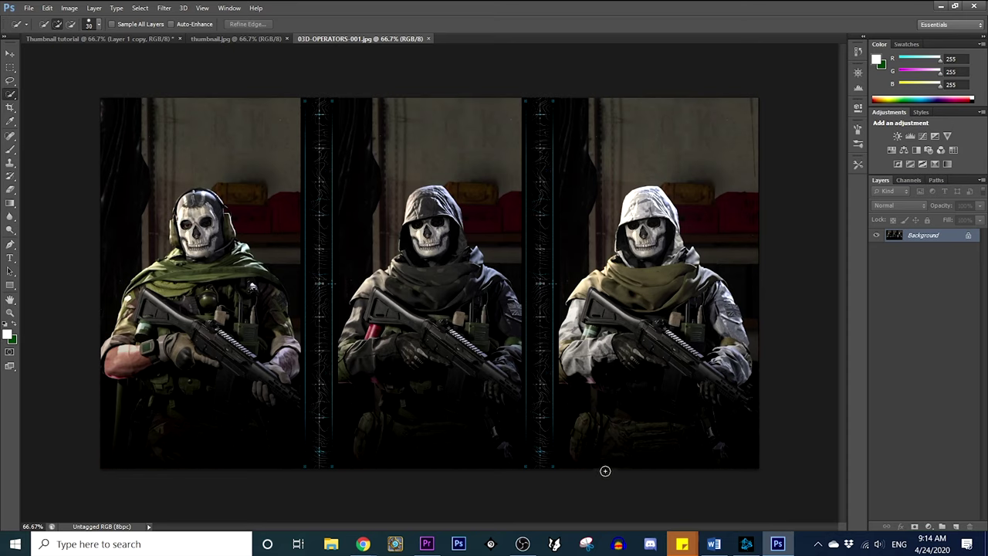
{"action": "mouse_move", "coordinate": [605, 471]}
{"action": "left_mouse_down"}
{"action": "mouse_move", "coordinate": [671, 439]}
{"action": "mouse_move", "coordinate": [662, 310]}
{"action": "mouse_move", "coordinate": [642, 257]}
{"action": "mouse_move", "coordinate": [645, 215]}
{"action": "mouse_move", "coordinate": [673, 262]}
{"action": "left_mouse_up"}
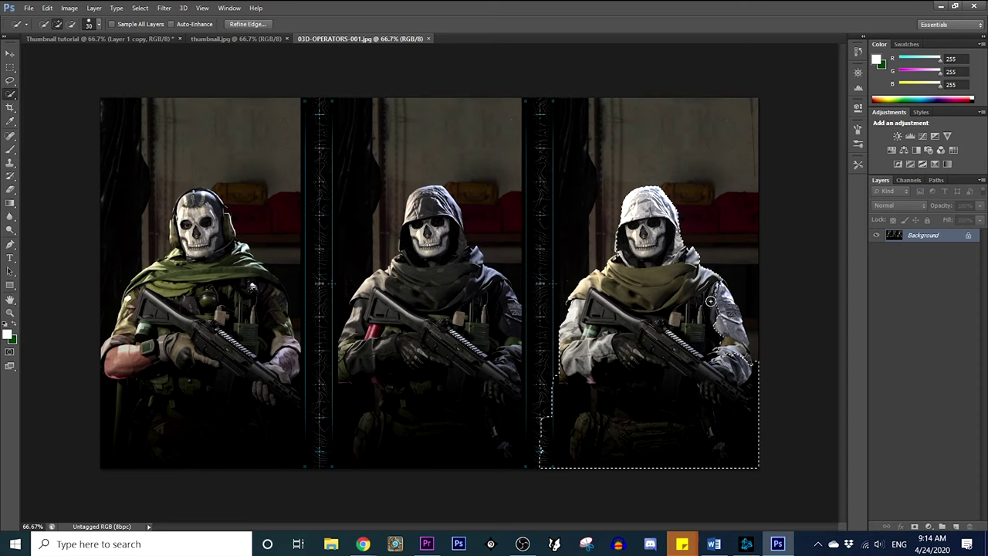
{"action": "left_click_drag", "start_coordinate": [710, 301], "coordinate": [724, 307]}
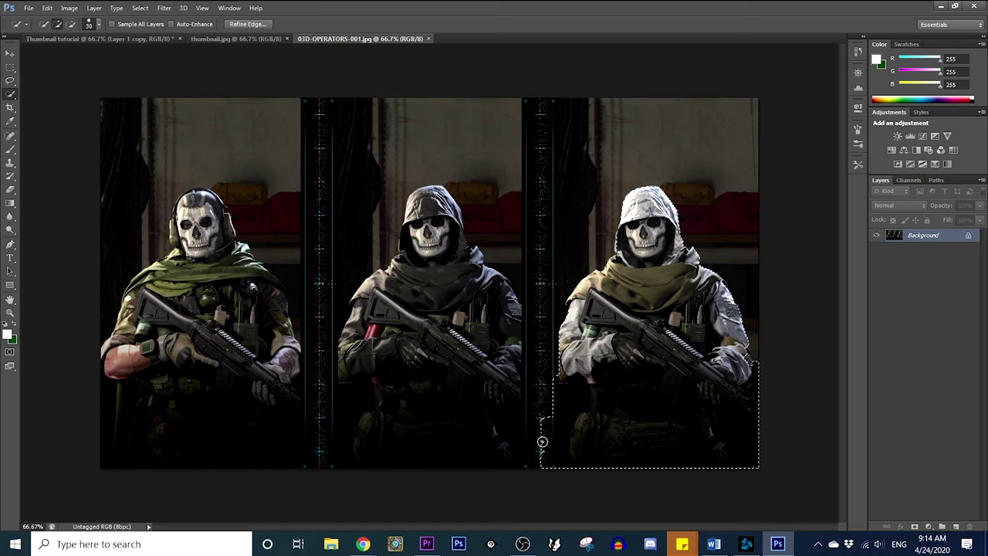
Subtract the dark background beside the white-hooded operator's bent elbow and belt pouch from the selection.
{"action": "key", "text": "ctrl+plus"}
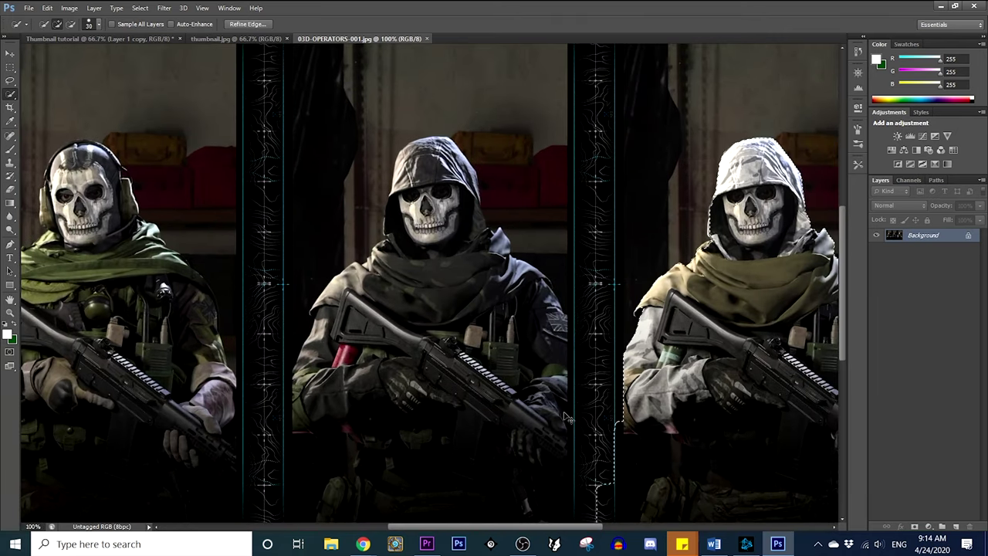
{"action": "scroll", "coordinate": [567, 413], "scroll_direction": "down", "scroll_amount": 1}
{"action": "scroll", "coordinate": [617, 420], "scroll_direction": "right", "scroll_amount": 5}
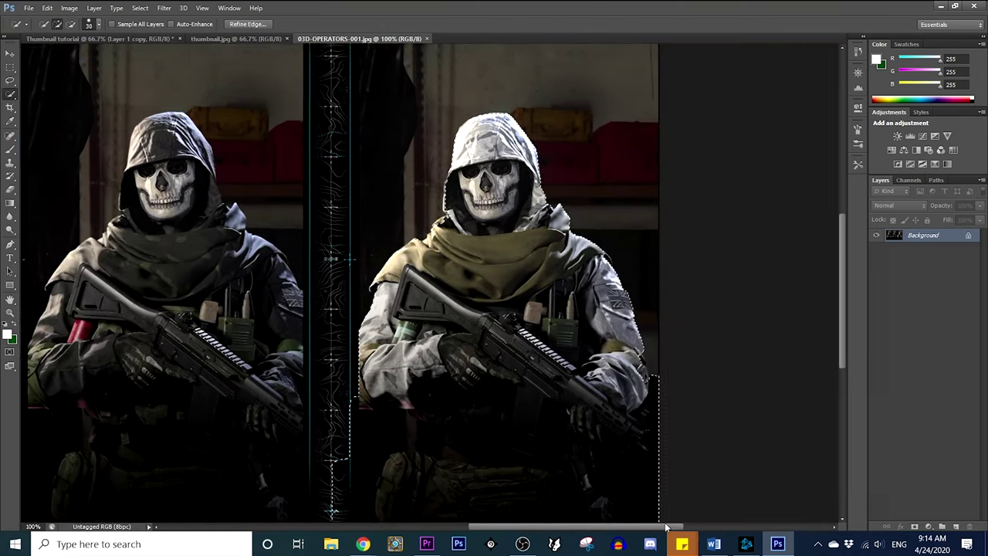
{"action": "scroll", "coordinate": [837, 347], "scroll_direction": "down", "scroll_amount": 2}
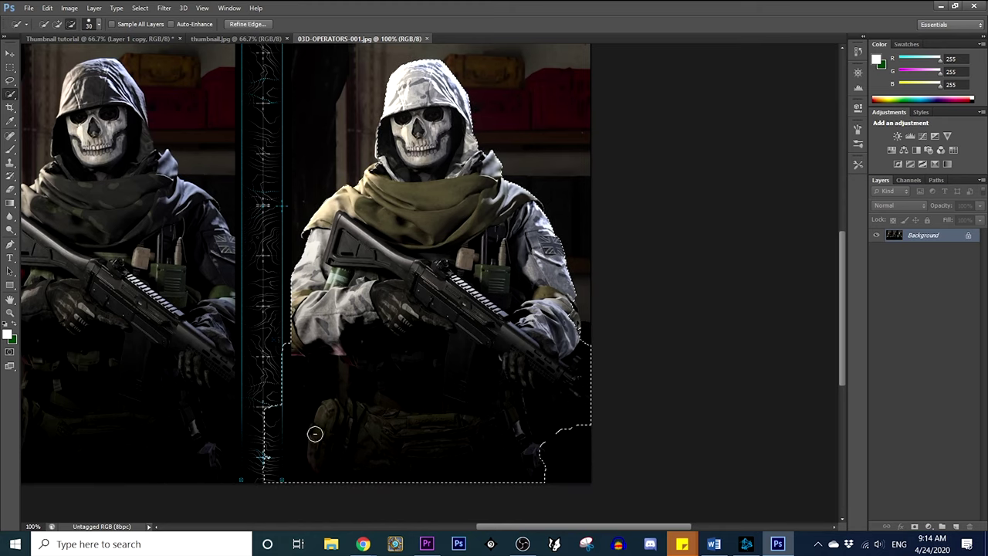
{"action": "mouse_move", "coordinate": [314, 434]}
{"action": "left_mouse_down"}
{"action": "mouse_move", "coordinate": [282, 465]}
{"action": "mouse_move", "coordinate": [294, 387]}
{"action": "mouse_move", "coordinate": [322, 349]}
{"action": "left_mouse_up"}
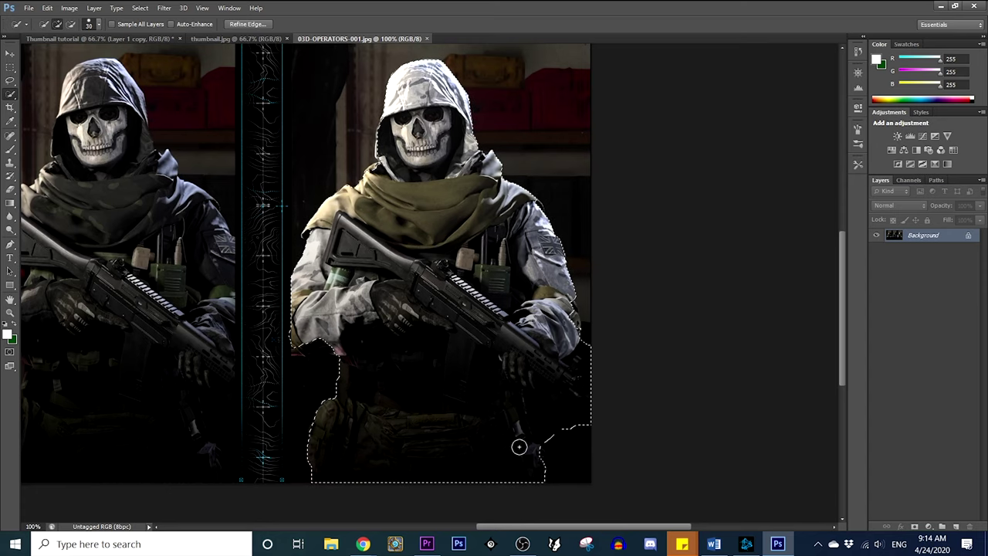
Tighten the selection around the rifle muzzle and the operator's lower body on the muzzle side, excluding the dark background.
{"action": "mouse_move", "coordinate": [542, 419]}
{"action": "left_mouse_down"}
{"action": "mouse_move", "coordinate": [609, 474]}
{"action": "mouse_move", "coordinate": [560, 423]}
{"action": "mouse_move", "coordinate": [548, 425]}
{"action": "mouse_move", "coordinate": [574, 396]}
{"action": "mouse_move", "coordinate": [589, 347]}
{"action": "left_mouse_up"}
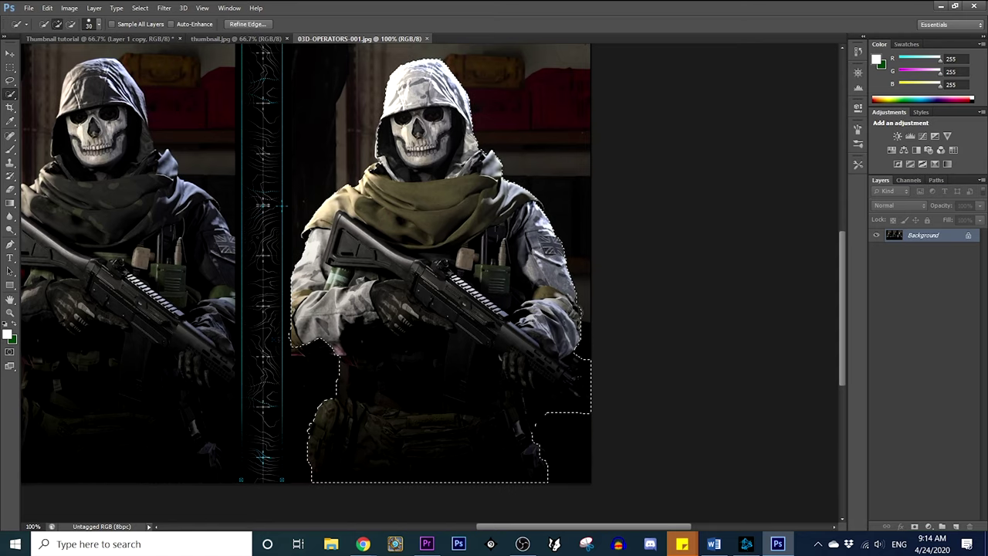
{"action": "scroll", "coordinate": [472, 284], "scroll_direction": "up", "scroll_amount": 2}
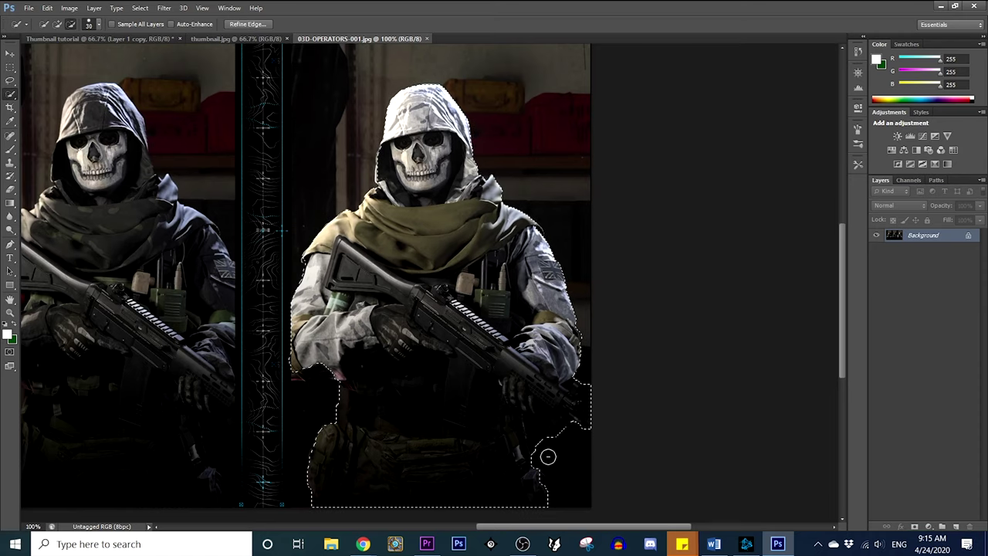
{"action": "mouse_move", "coordinate": [545, 456]}
{"action": "left_mouse_down"}
{"action": "mouse_move", "coordinate": [540, 484]}
{"action": "mouse_move", "coordinate": [533, 476]}
{"action": "left_mouse_up"}
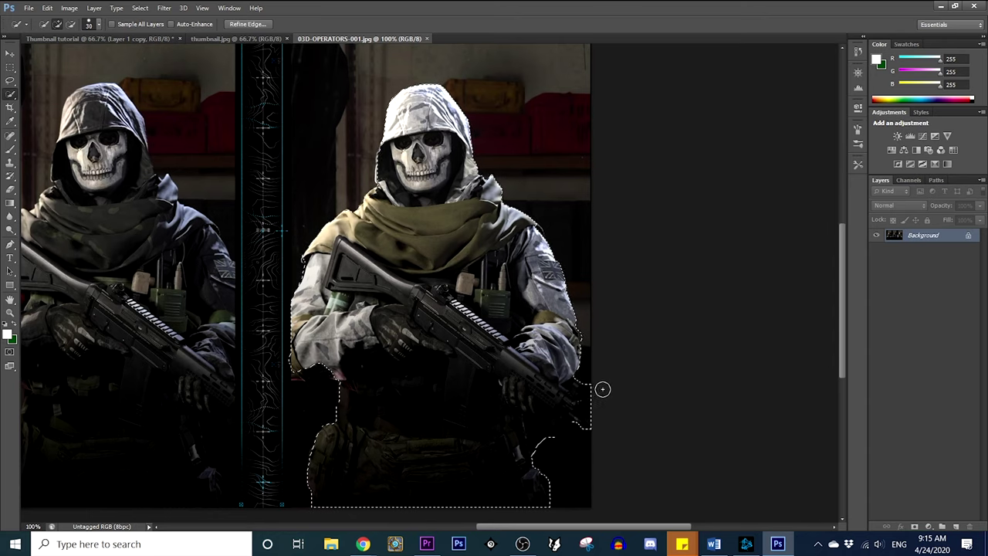
{"action": "left_click", "coordinate": [554, 396], "text": "alt"}
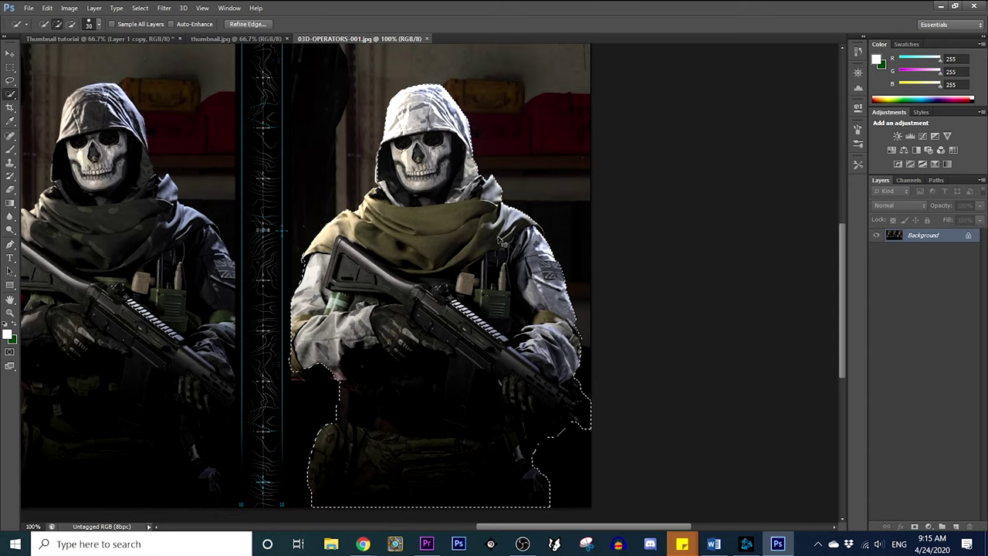
Copy the selected operator into the Thumbnail tutorial document and move him to the right side of the canvas.
{"action": "key", "text": "ctrl+minus"}
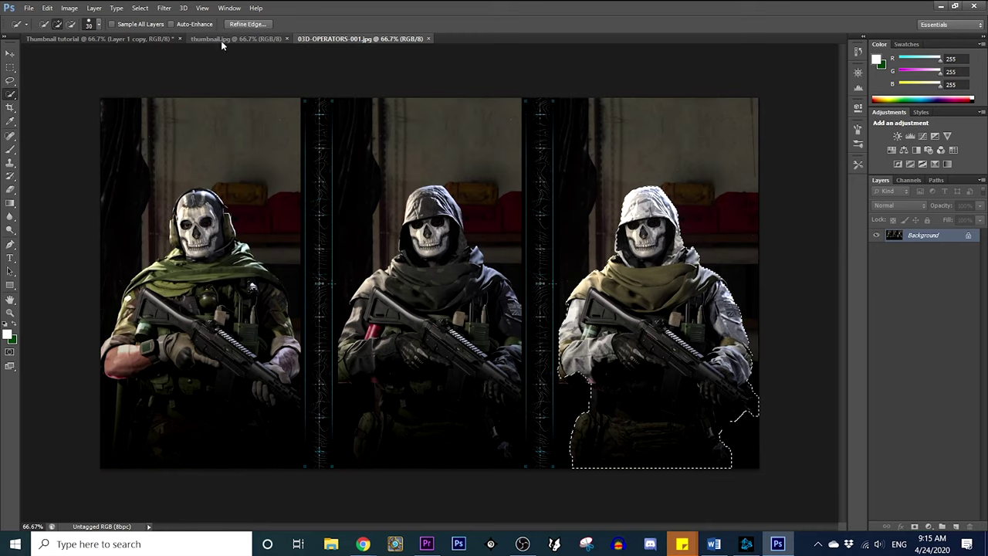
{"action": "left_click", "coordinate": [139, 38]}
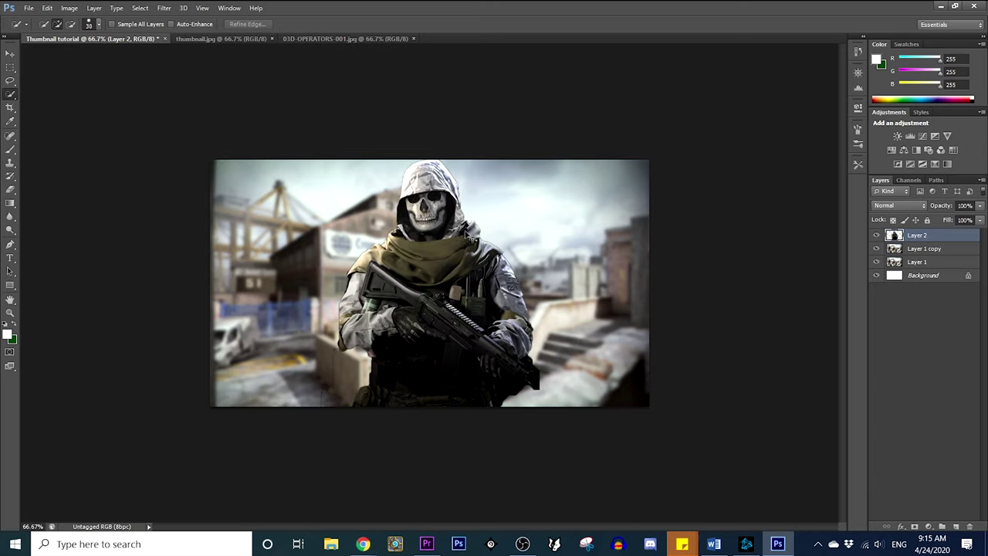
{"action": "key", "text": "ctrl+v"}
{"action": "left_click", "coordinate": [10, 53]}
{"action": "key", "text": "ctrl+minus"}
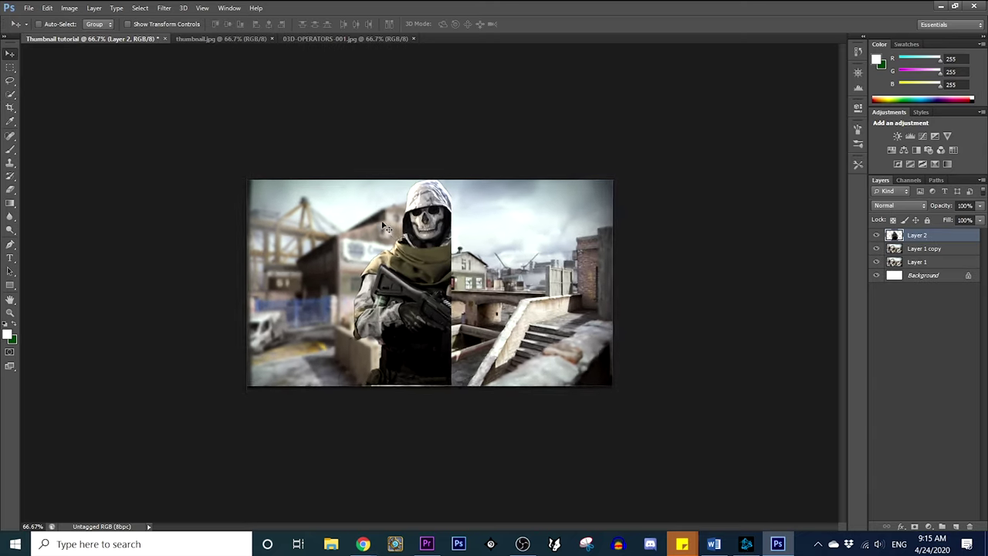
{"action": "left_click_drag", "start_coordinate": [418, 243], "coordinate": [498, 281]}
{"action": "left_click_drag", "start_coordinate": [585, 279], "coordinate": [592, 281]}
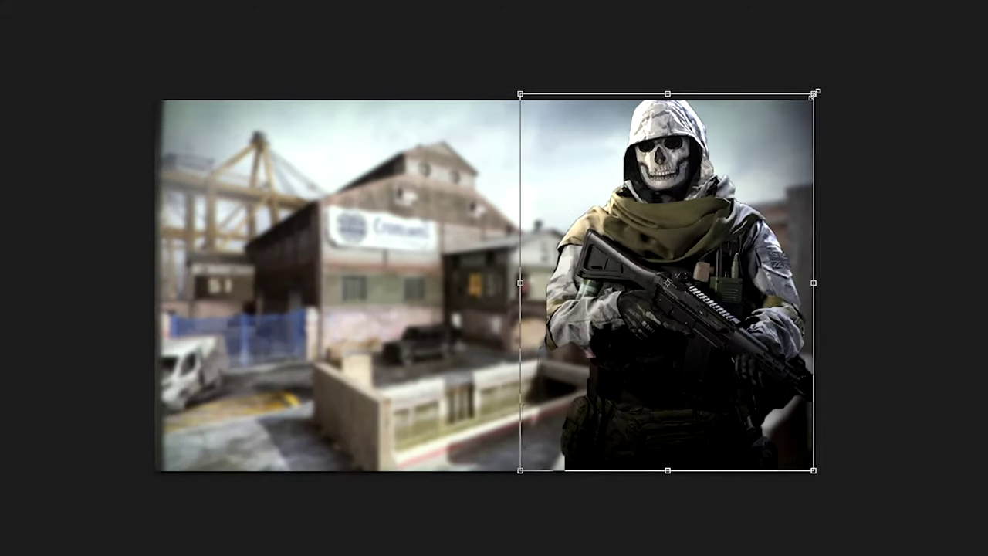
Enlarge the operator proportionally and position him on the canvas's right half, with his hood at the top edge and lower body cropped off.
{"action": "left_click_drag", "start_coordinate": [788, 115], "coordinate": [809, 122]}
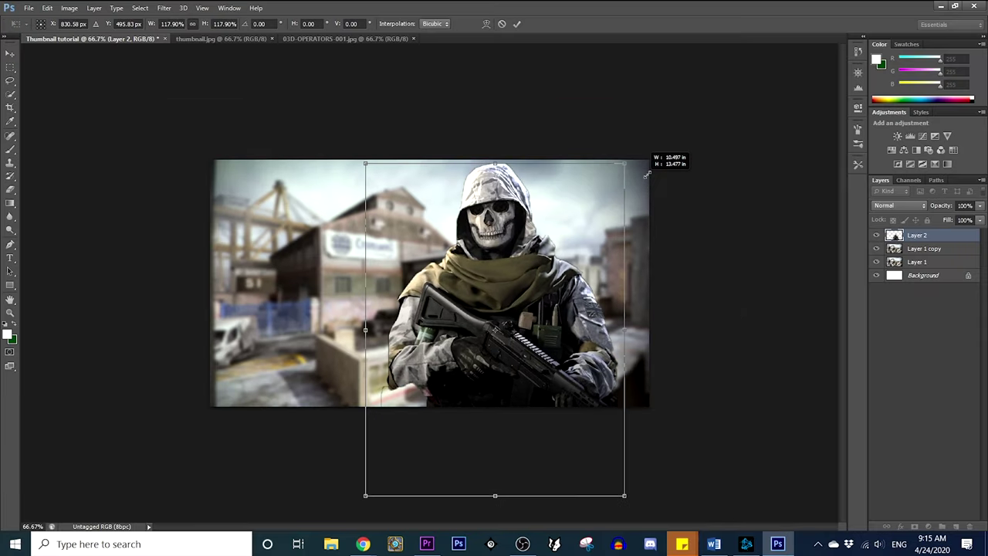
{"action": "left_click_drag", "start_coordinate": [646, 175], "coordinate": [643, 146]}
{"action": "left_click_drag", "start_coordinate": [521, 231], "coordinate": [515, 205]}
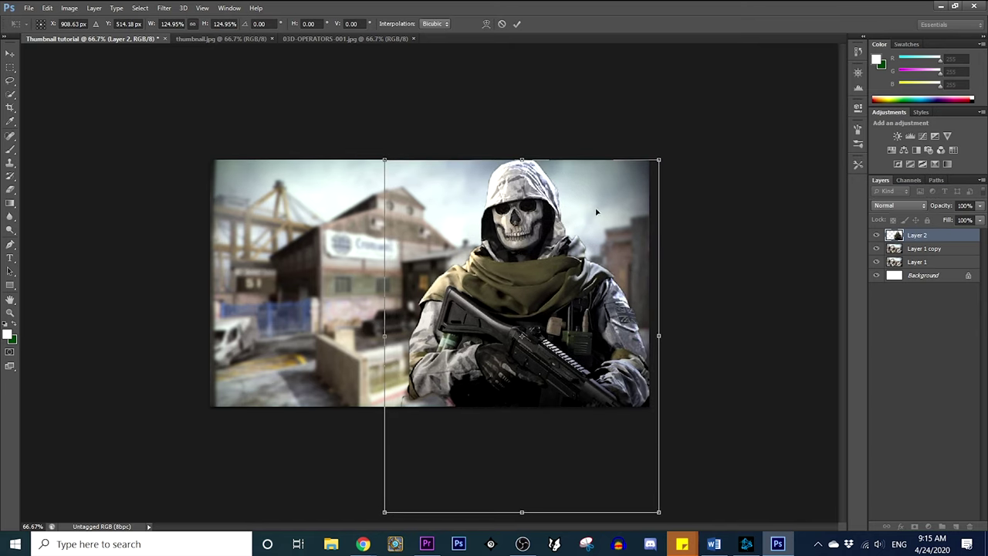
{"action": "left_click_drag", "start_coordinate": [660, 161], "coordinate": [646, 176]}
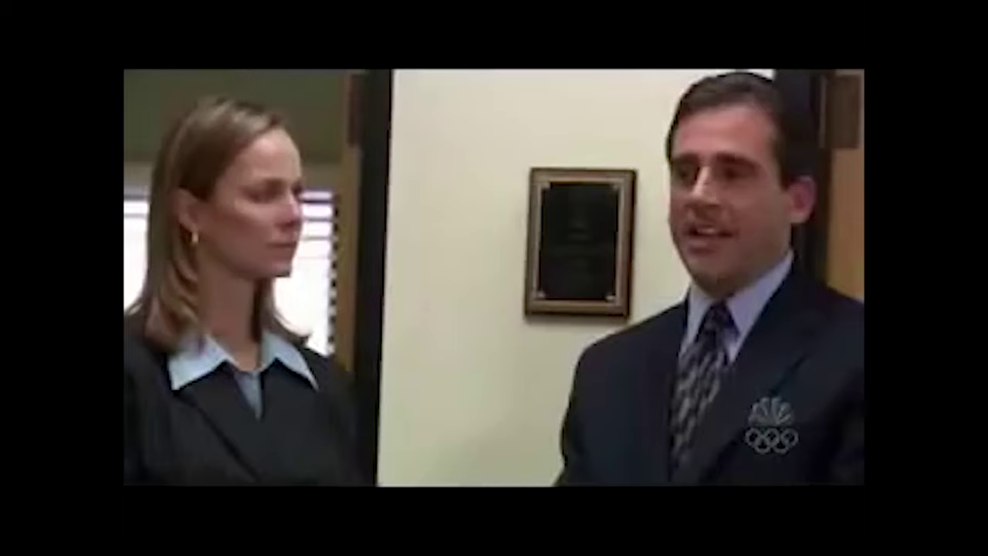
{"action": "key", "text": "Return"}
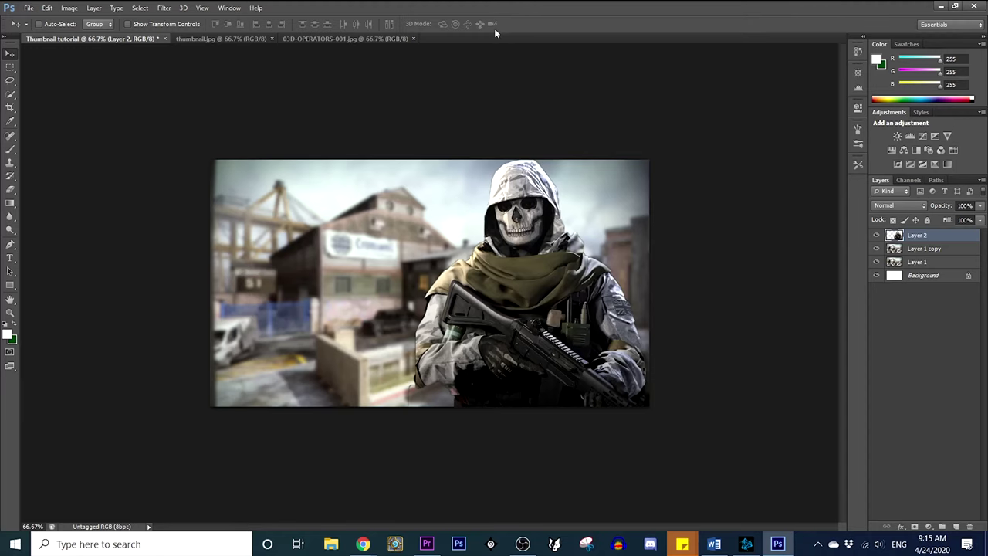
{"action": "key", "text": "ctrl+t"}
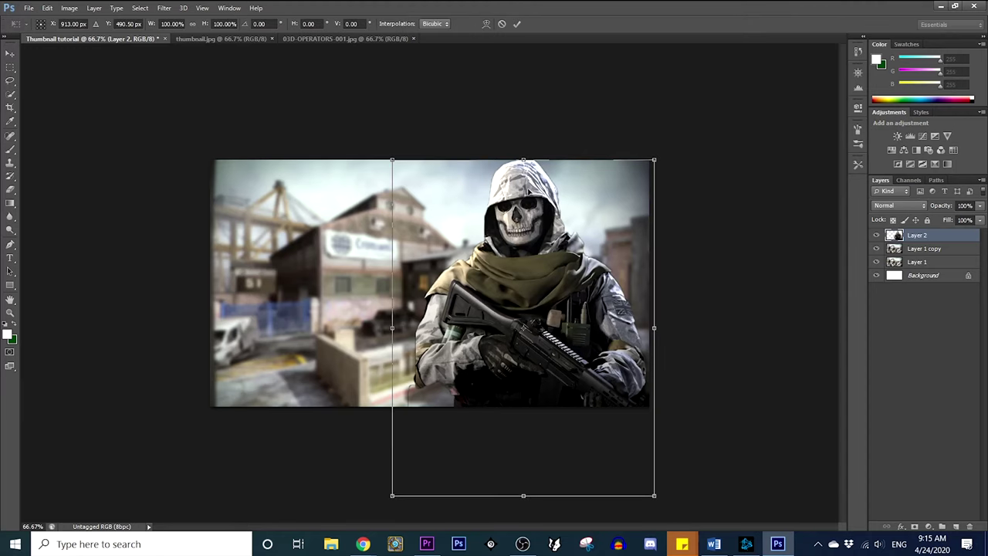
{"action": "left_click", "coordinate": [516, 25]}
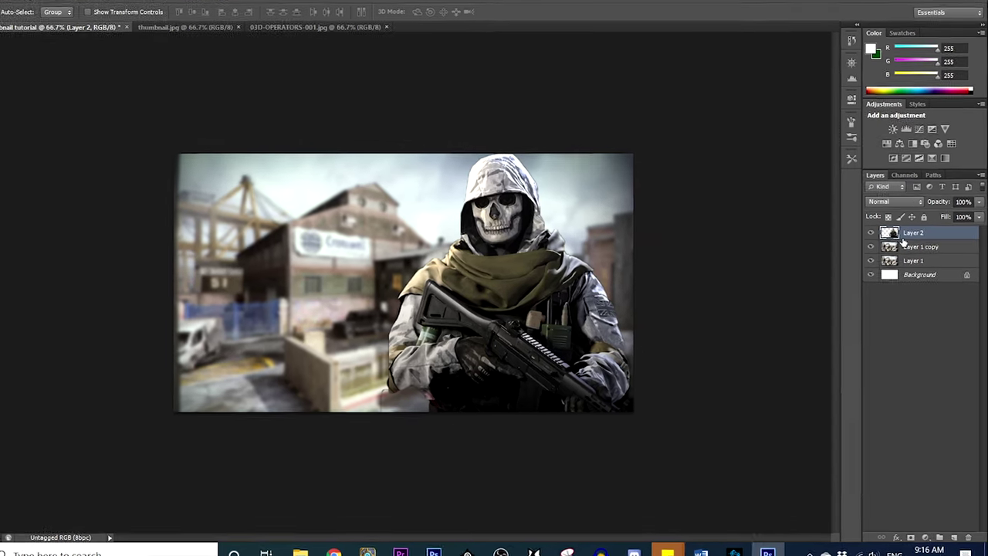
Enable the Outer Glow and Drop Shadow layer styles on the operator's layer, Layer 2.
{"action": "right_click", "coordinate": [912, 235]}
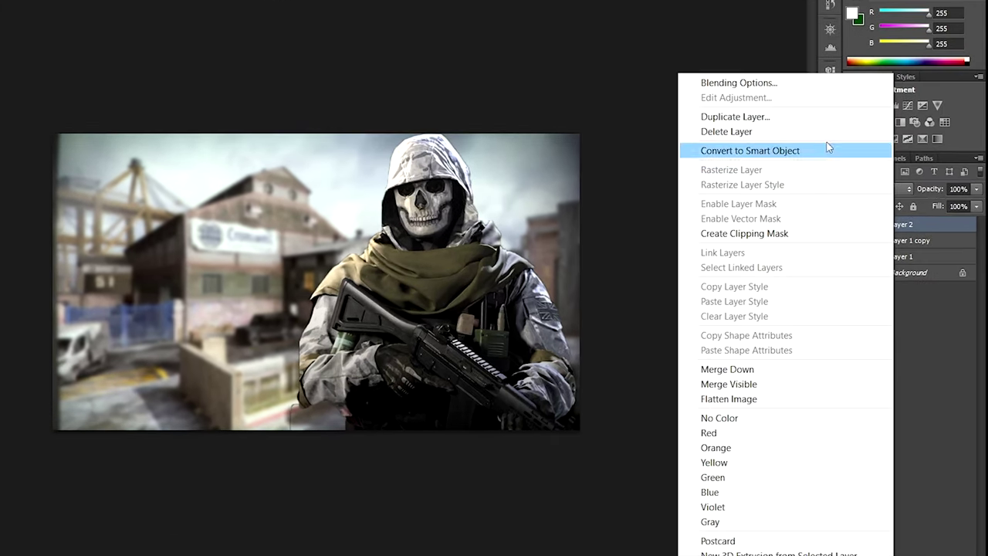
{"action": "left_click", "coordinate": [781, 85]}
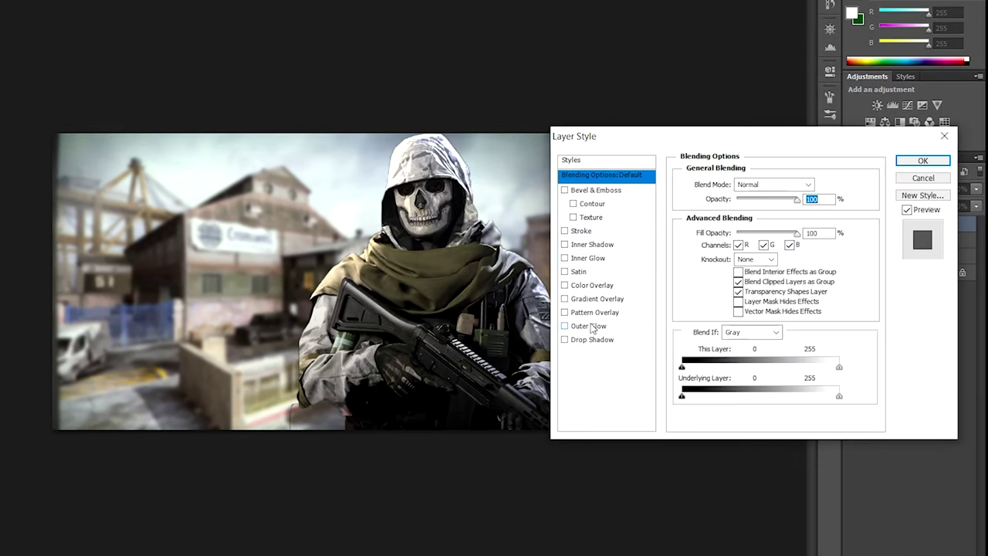
{"action": "left_click", "coordinate": [565, 327]}
{"action": "left_click", "coordinate": [565, 340]}
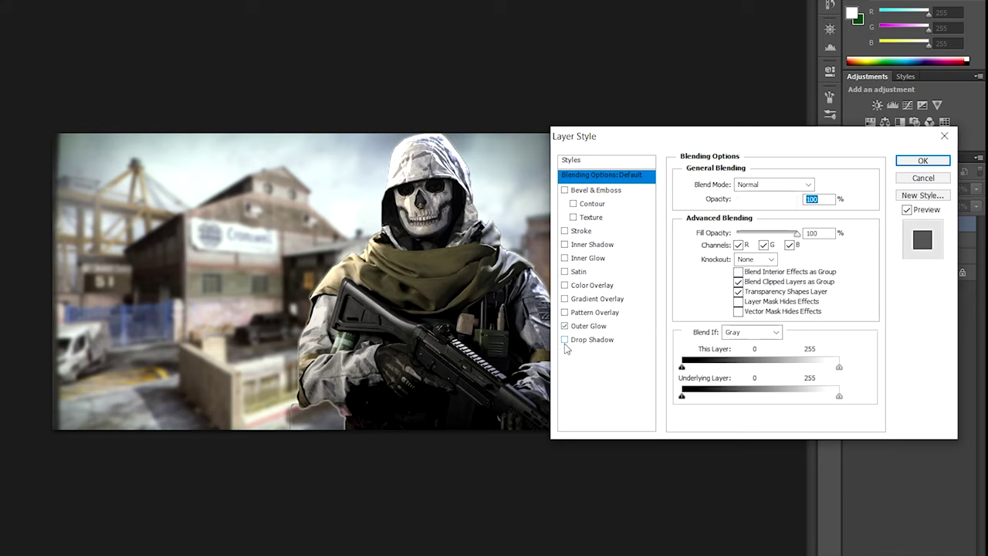
Set the operator's Outer Glow to a 7% spread and a 27 px size.
{"action": "left_click", "coordinate": [588, 326]}
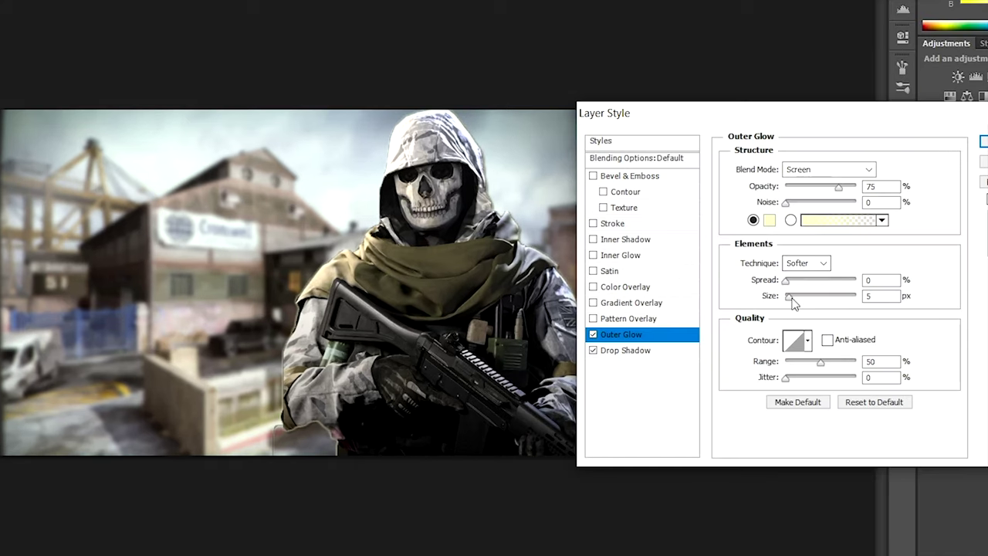
{"action": "left_click_drag", "start_coordinate": [737, 296], "coordinate": [743, 302]}
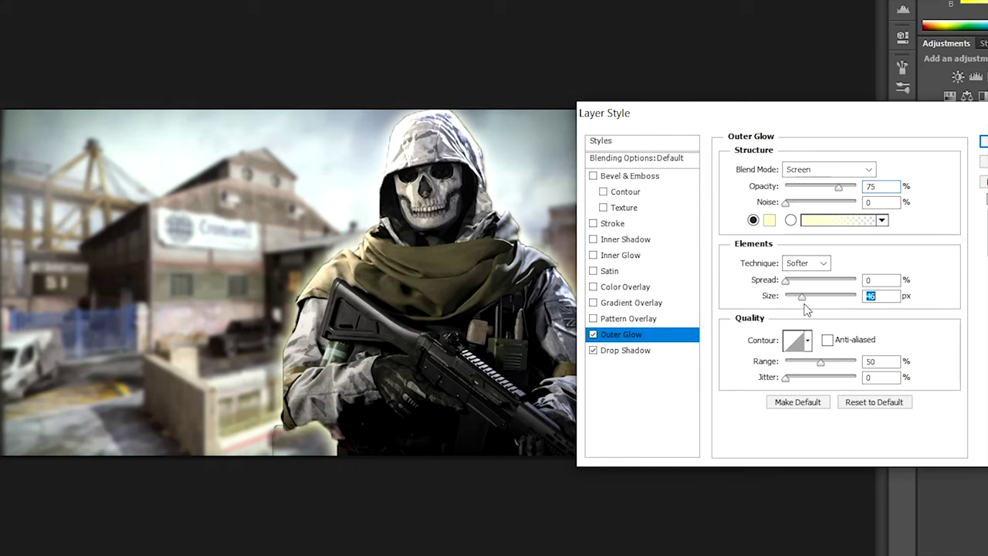
{"action": "mouse_move", "coordinate": [805, 309]}
{"action": "left_mouse_down"}
{"action": "mouse_move", "coordinate": [875, 311]}
{"action": "mouse_move", "coordinate": [803, 299]}
{"action": "left_mouse_up"}
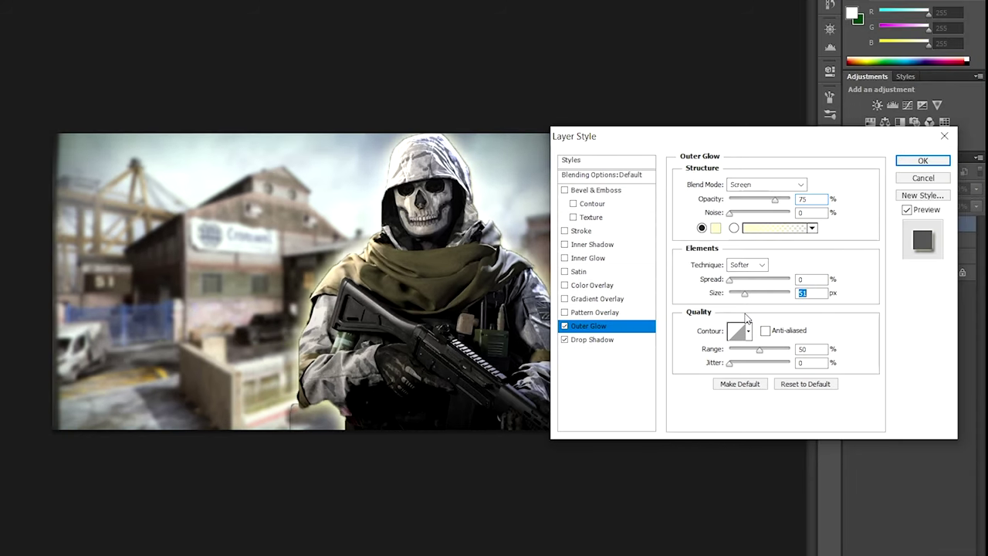
{"action": "mouse_move", "coordinate": [744, 294]}
{"action": "left_mouse_down"}
{"action": "mouse_move", "coordinate": [731, 281]}
{"action": "mouse_move", "coordinate": [746, 282]}
{"action": "mouse_move", "coordinate": [737, 297]}
{"action": "mouse_move", "coordinate": [761, 300]}
{"action": "mouse_move", "coordinate": [739, 299]}
{"action": "left_mouse_up"}
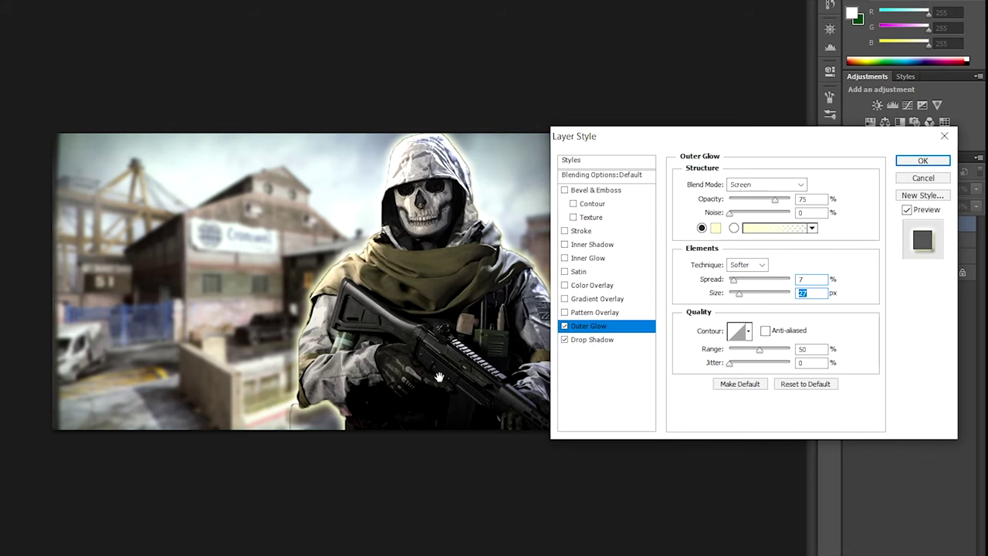
Set the Drop Shadow to a 21 px size and 36% spread, and apply the layer styles.
{"action": "left_click", "coordinate": [602, 341]}
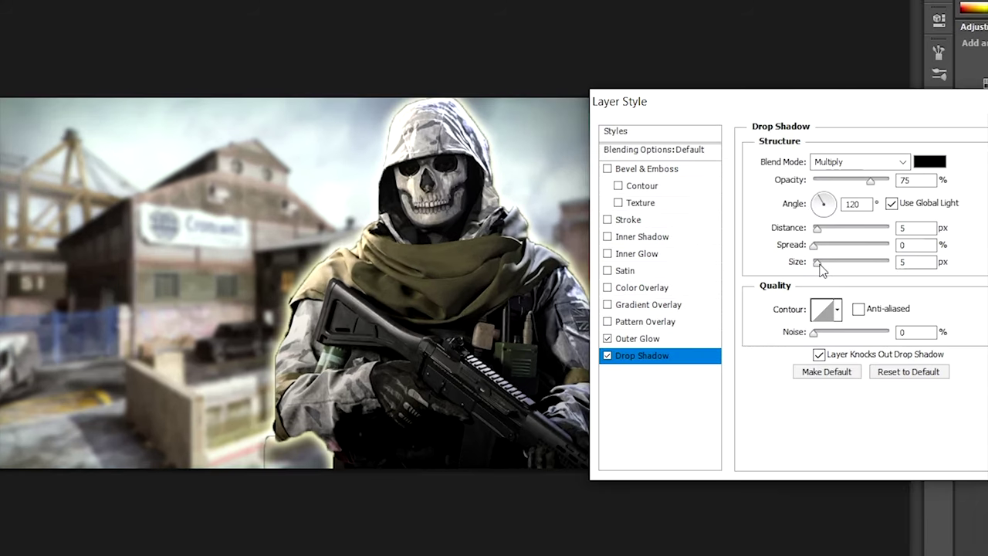
{"action": "left_click_drag", "start_coordinate": [732, 266], "coordinate": [745, 273]}
{"action": "mouse_move", "coordinate": [831, 272]}
{"action": "left_mouse_down"}
{"action": "mouse_move", "coordinate": [878, 283]}
{"action": "mouse_move", "coordinate": [818, 266]}
{"action": "mouse_move", "coordinate": [886, 284]}
{"action": "mouse_move", "coordinate": [823, 283]}
{"action": "left_mouse_up"}
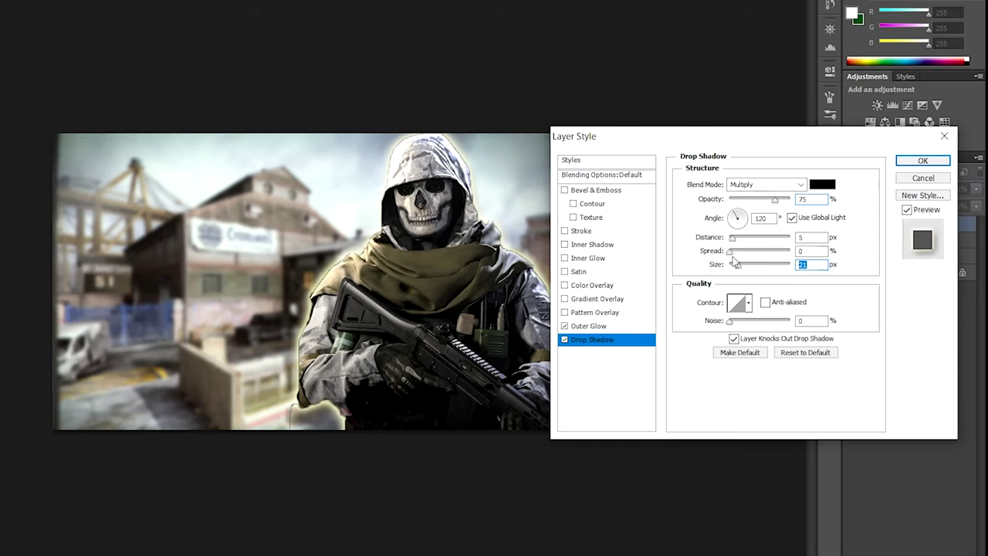
{"action": "left_click_drag", "start_coordinate": [731, 254], "coordinate": [749, 261]}
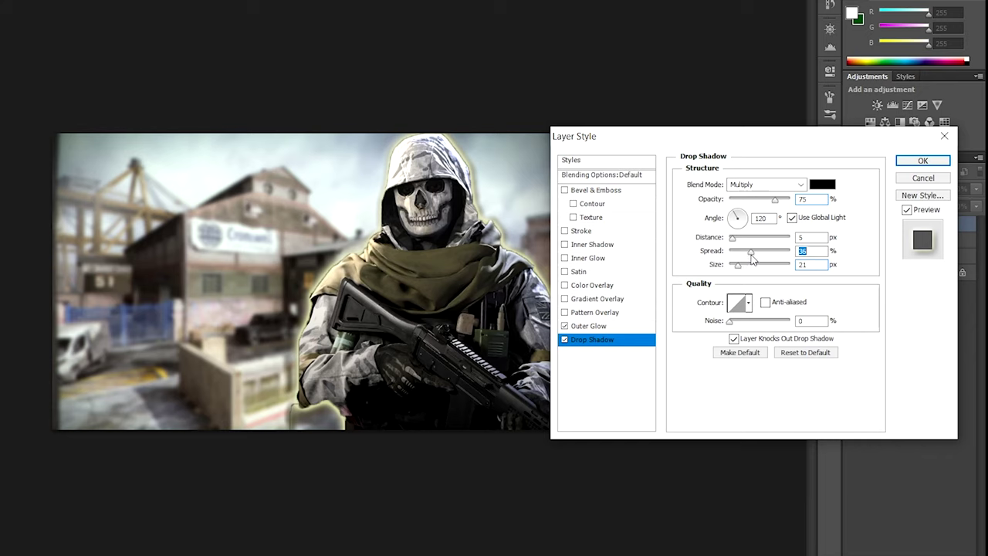
{"action": "left_click", "coordinate": [922, 160]}
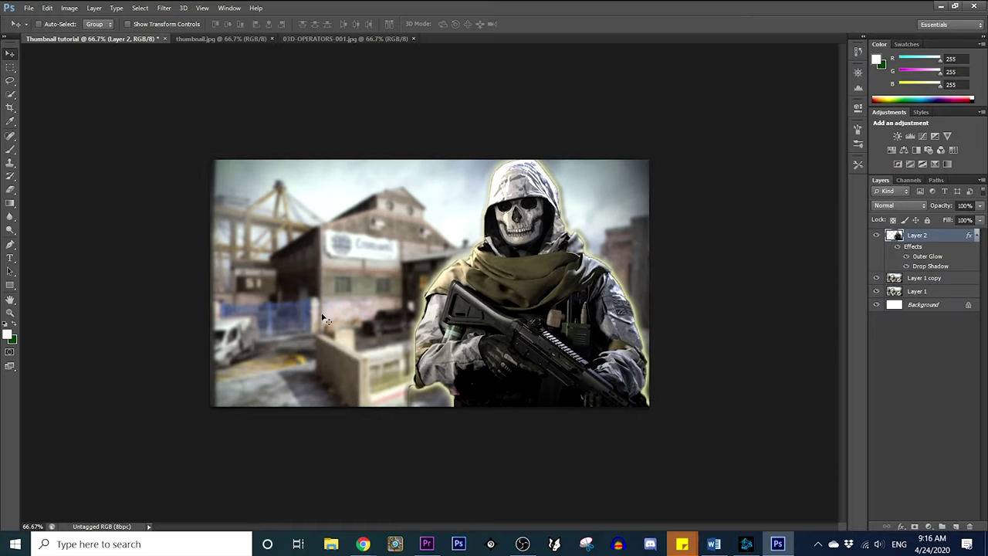
Erase the stray remnant beside the operator's bent elbow with a 55 px hard round eraser at 100% hardness.
{"action": "left_click", "coordinate": [10, 188]}
{"action": "key", "text": "ctrl+plus"}
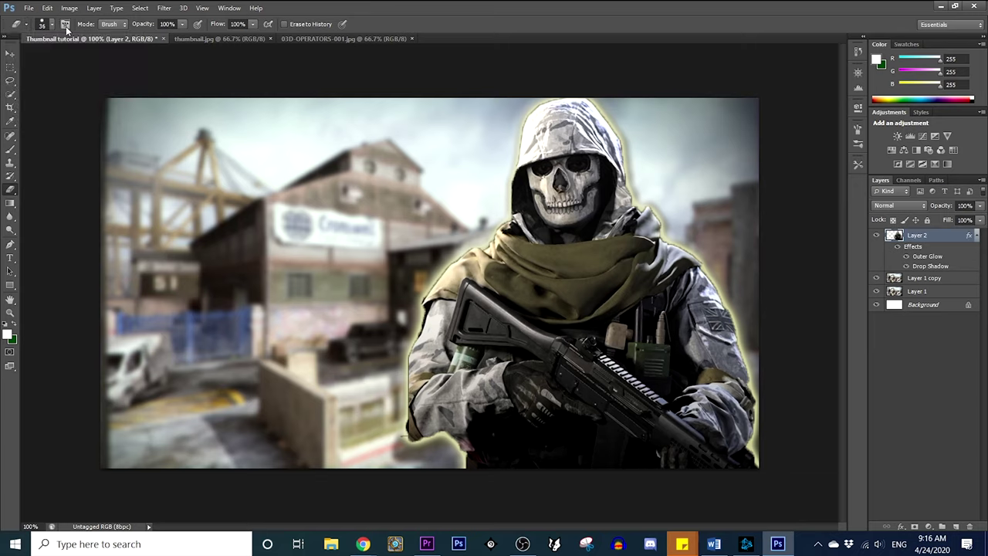
{"action": "left_click", "coordinate": [103, 47]}
{"action": "left_click_drag", "start_coordinate": [31, 57], "coordinate": [42, 56]}
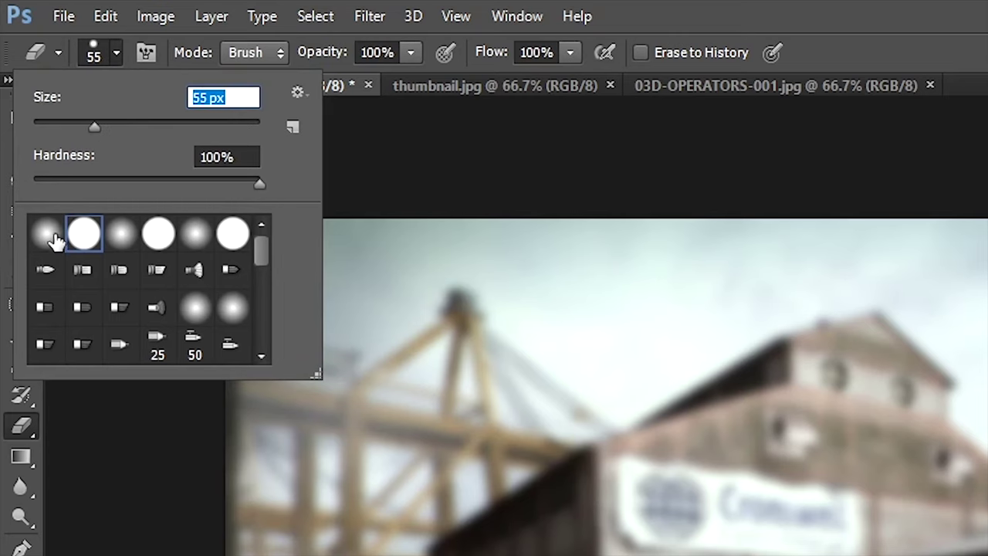
{"action": "left_click", "coordinate": [85, 234]}
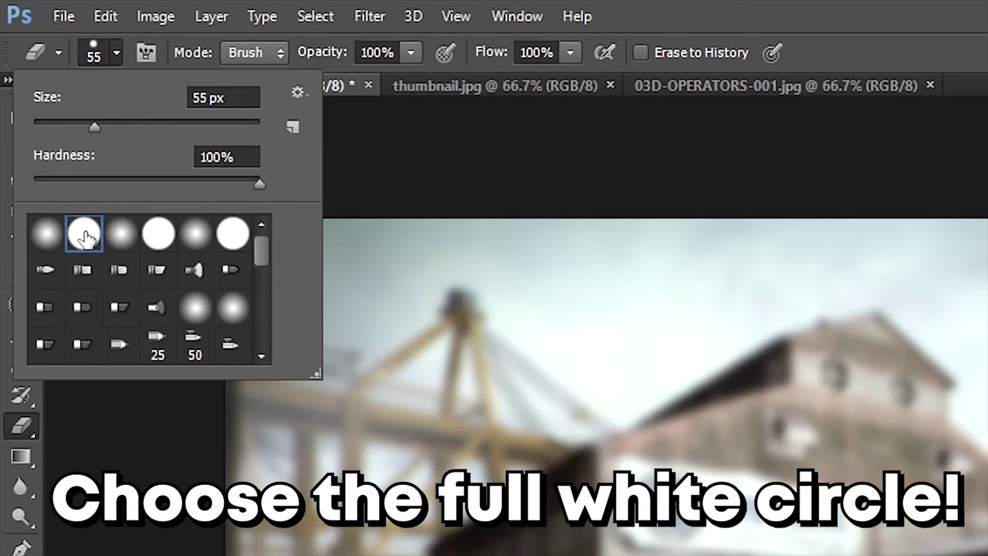
{"action": "left_click", "coordinate": [142, 536]}
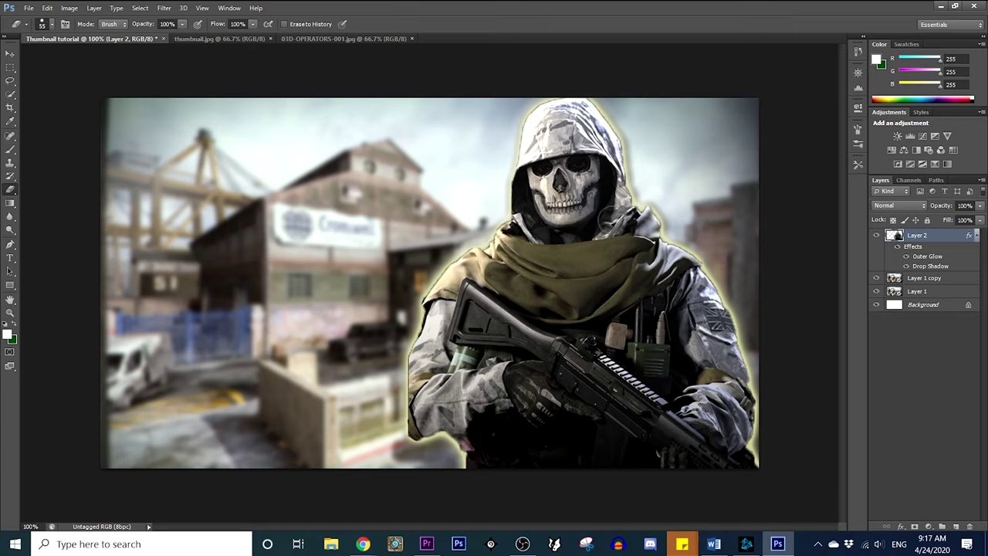
{"action": "left_click", "coordinate": [10, 53]}
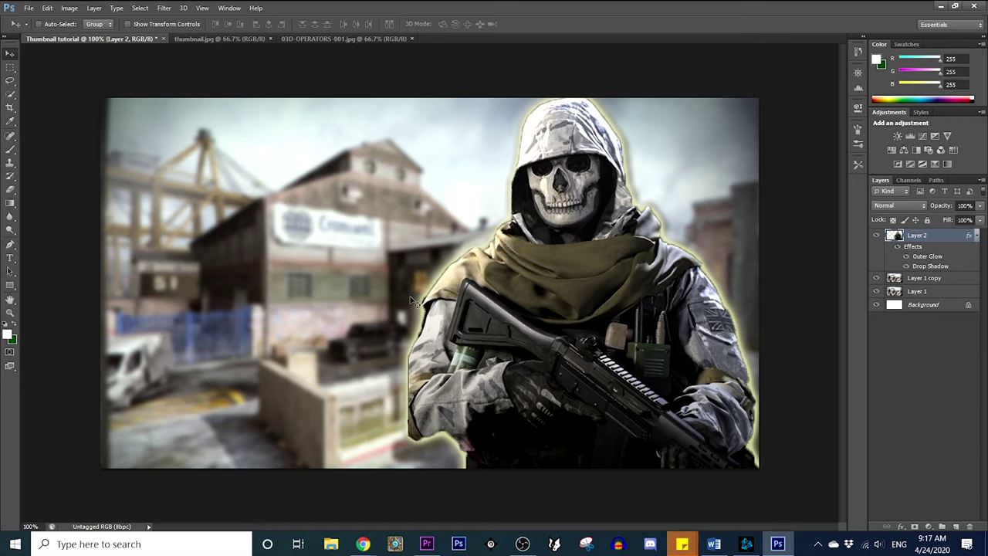
{"action": "key", "text": "ctrl+minus"}
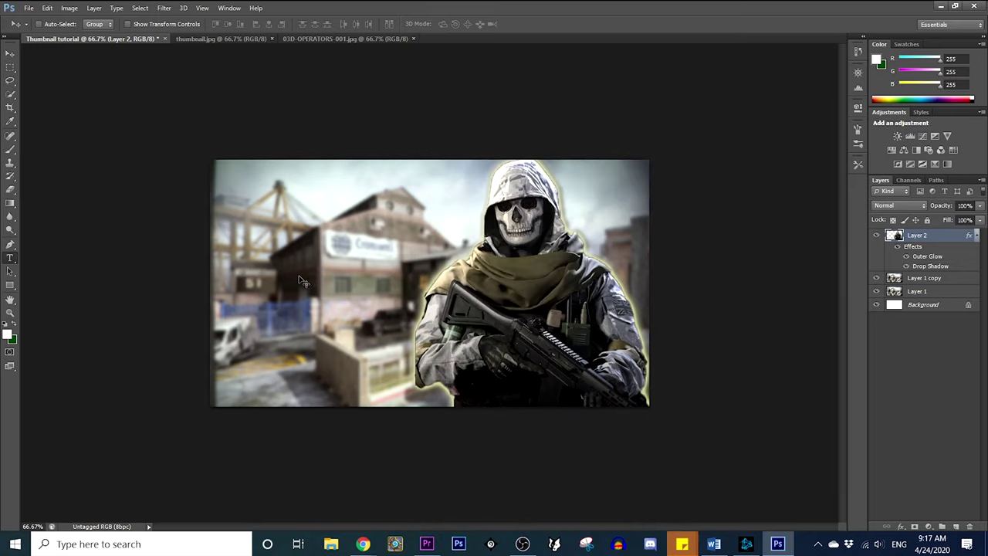
Add the title text THUMBNAIL beside the operator and move it fully inside the canvas.
{"action": "key", "text": "t"}
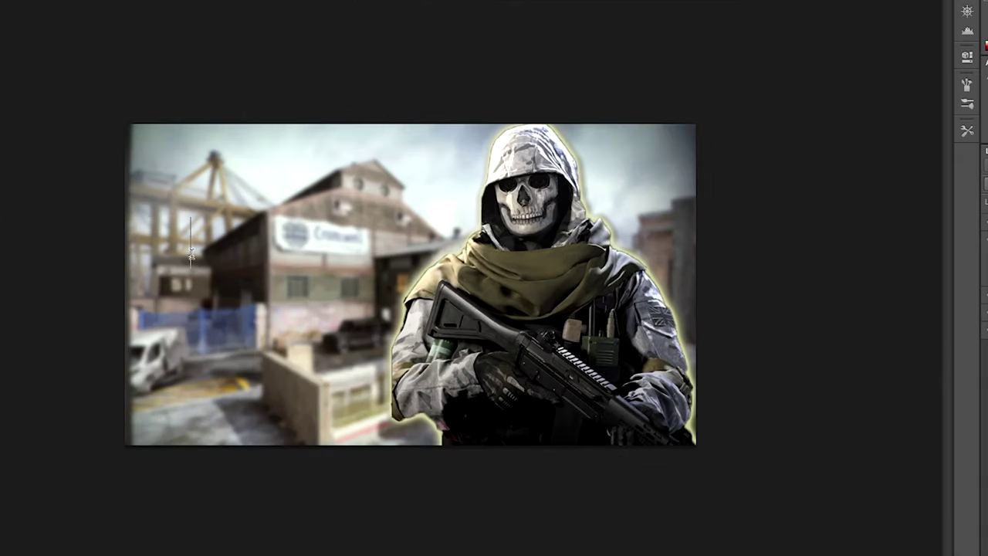
{"action": "left_click", "coordinate": [256, 261]}
{"action": "type", "text": "THUMBNAI"}
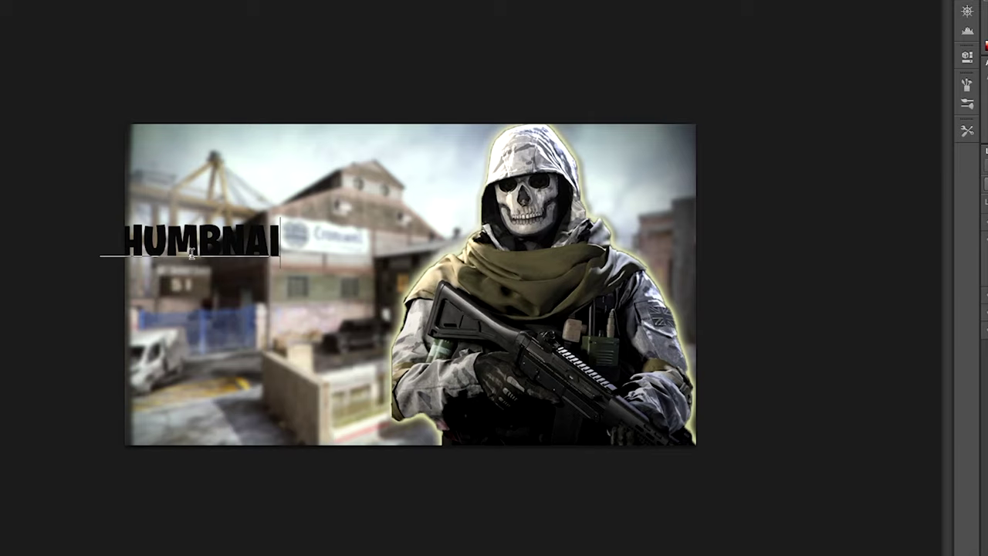
{"action": "type", "text": "L"}
{"action": "key", "text": "Return"}
{"action": "type", "text": "TU"}
{"action": "key", "text": "BackSpace"}
{"action": "key", "text": "BackSpace"}
{"action": "key", "text": "BackSpace"}
{"action": "key", "text": "BackSpace"}
{"action": "type", "text": "L"}
{"action": "key", "text": "ctrl+Return"}
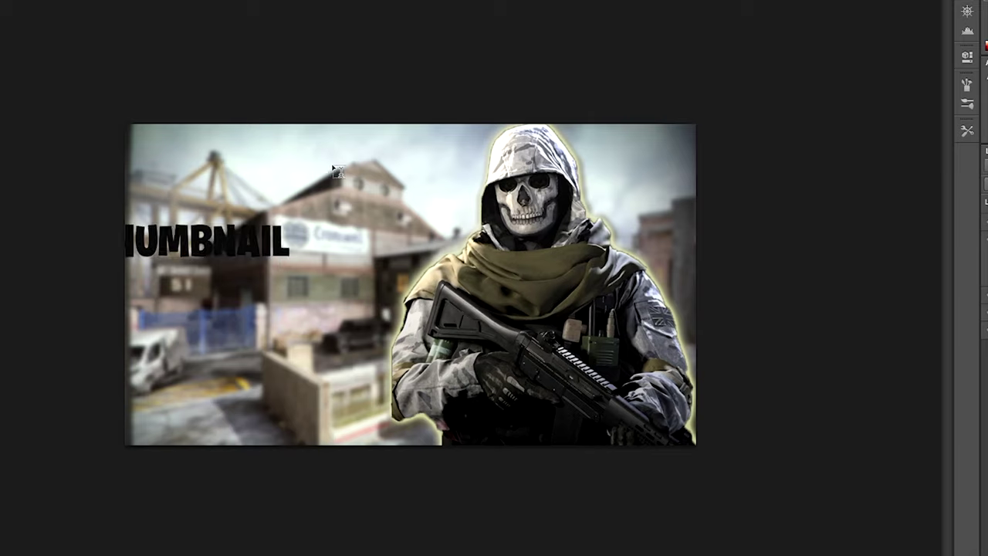
{"action": "left_click_drag", "start_coordinate": [261, 246], "coordinate": [313, 246]}
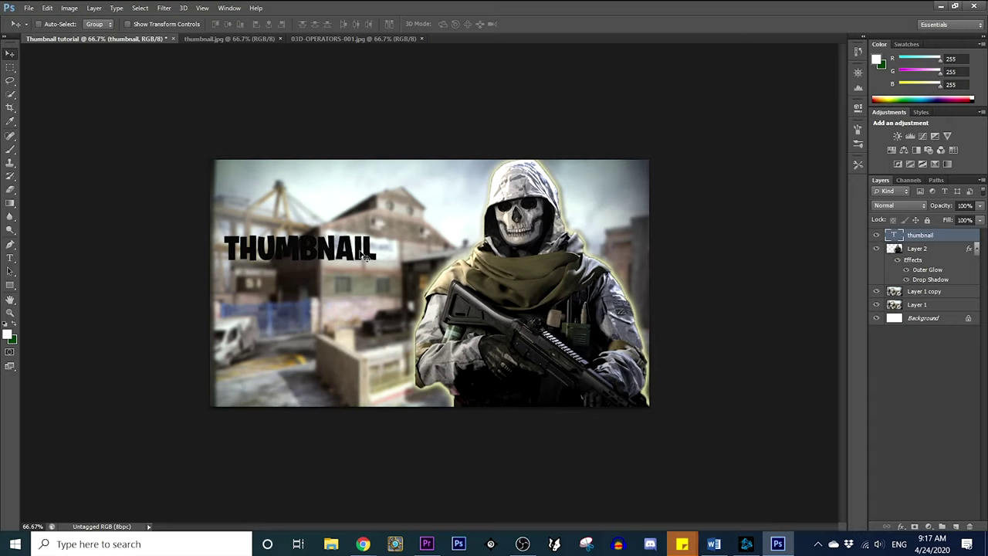
Change the THUMBNAIL title's text color to white.
{"action": "key", "text": "t"}
{"action": "left_click", "coordinate": [253, 235]}
{"action": "double_click", "coordinate": [312, 244]}
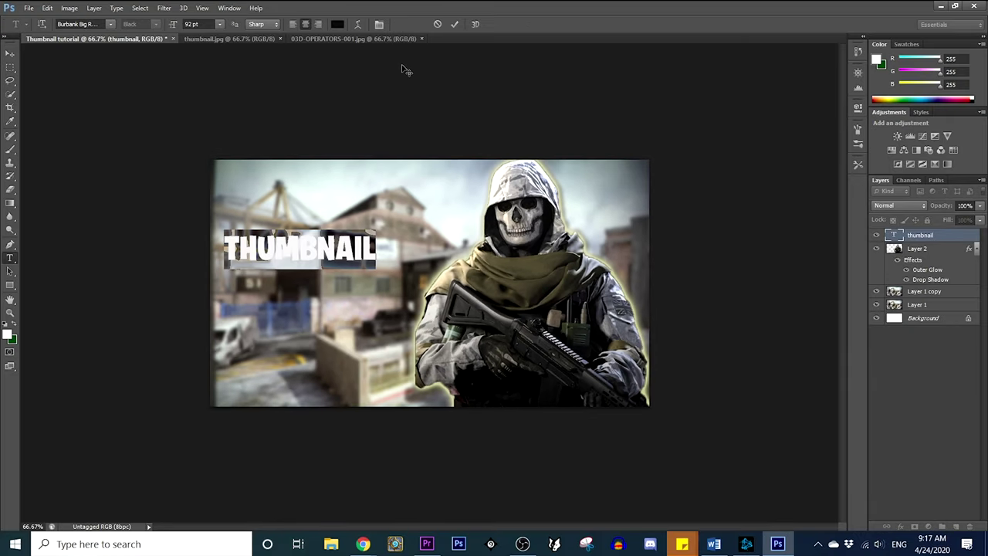
{"action": "left_click", "coordinate": [338, 25]}
{"action": "left_click", "coordinate": [581, 145]}
{"action": "left_click", "coordinate": [824, 139]}
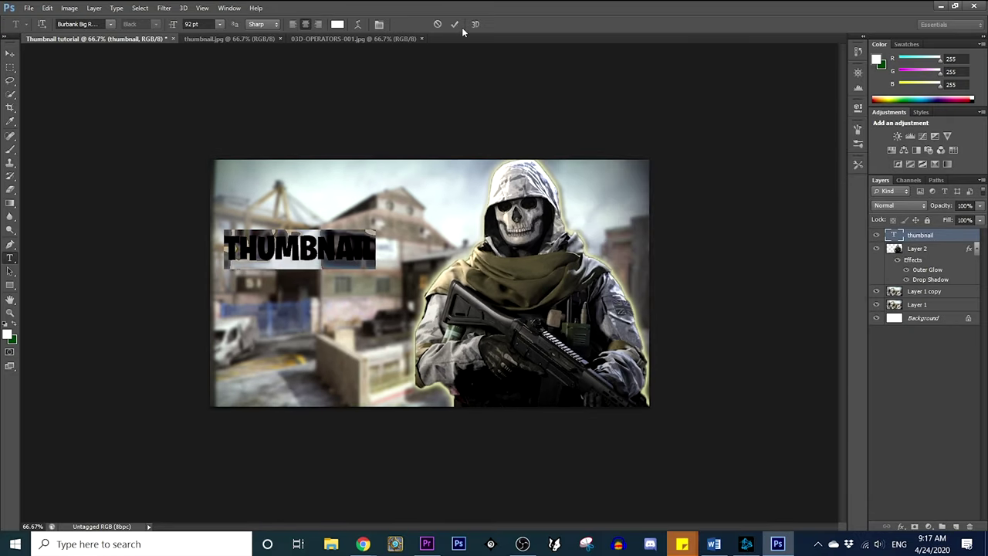
{"action": "left_click", "coordinate": [455, 24]}
Scale the THUMBNAIL title up to about 163 pt so it spans from the canvas's left edge to the operator's chest.
{"action": "key", "text": "v"}
{"action": "key", "text": "ctrl+t"}
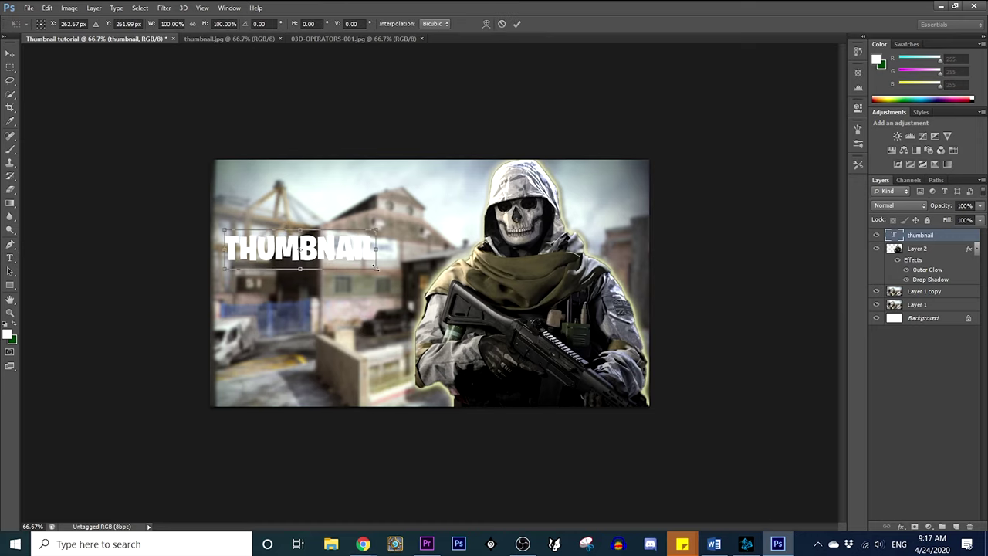
{"action": "left_click_drag", "start_coordinate": [374, 266], "coordinate": [464, 295]}
{"action": "left_click", "coordinate": [192, 23]}
{"action": "mouse_move", "coordinate": [377, 264]}
{"action": "left_mouse_down"}
{"action": "mouse_move", "coordinate": [374, 241]}
{"action": "mouse_move", "coordinate": [376, 280]}
{"action": "left_mouse_up"}
{"action": "left_click_drag", "start_coordinate": [460, 248], "coordinate": [488, 240]}
{"action": "key", "text": "Return"}
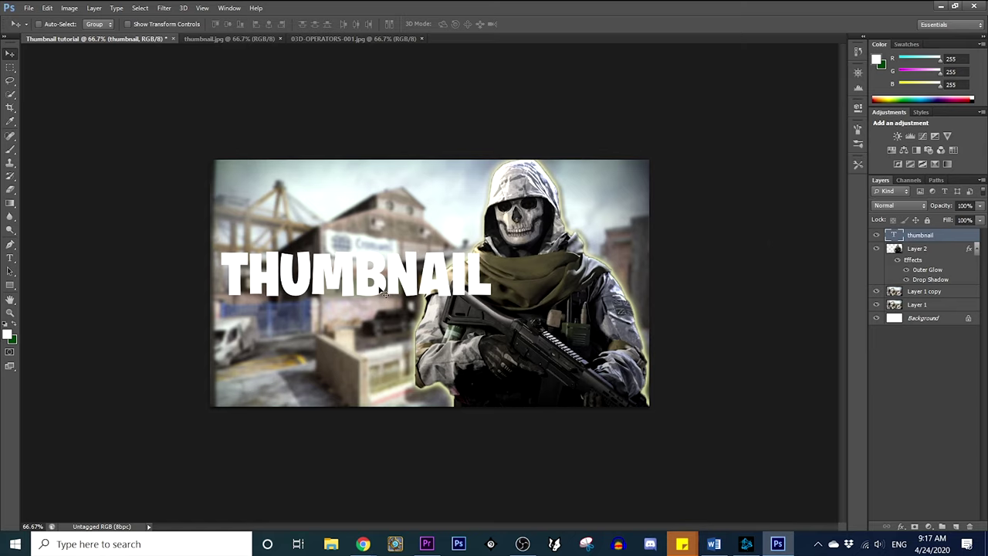
Set the title's font to Call Of Ops Duty and move the text slightly lower.
{"action": "key", "text": "t"}
{"action": "left_click_drag", "start_coordinate": [482, 268], "coordinate": [165, 251]}
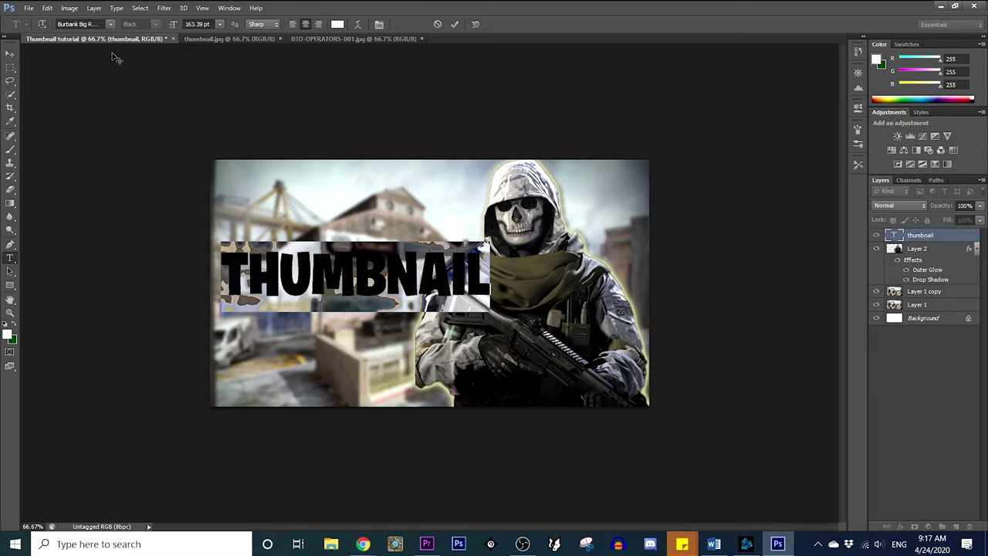
{"action": "left_click", "coordinate": [111, 24]}
{"action": "scroll", "coordinate": [118, 182], "scroll_direction": "up", "scroll_amount": 4}
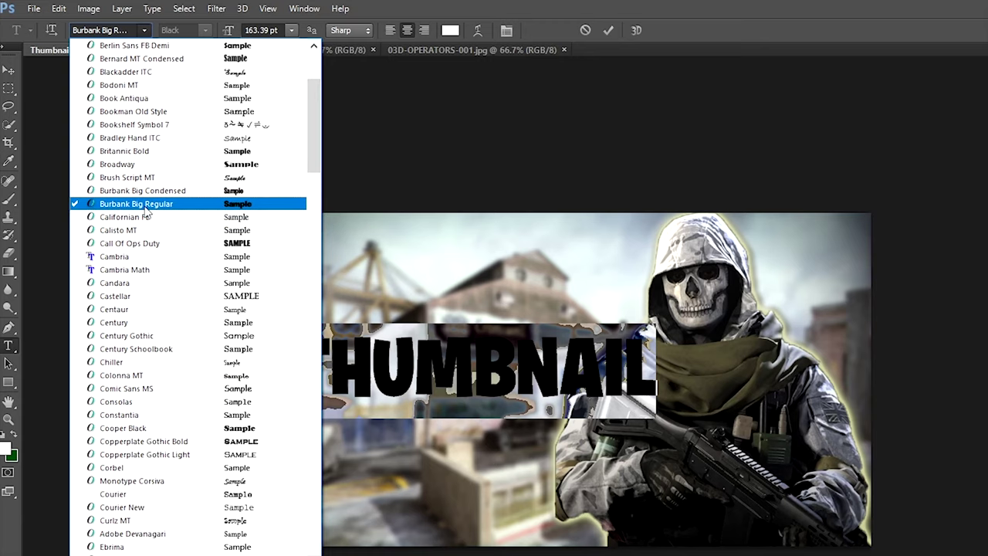
{"action": "left_click", "coordinate": [139, 243]}
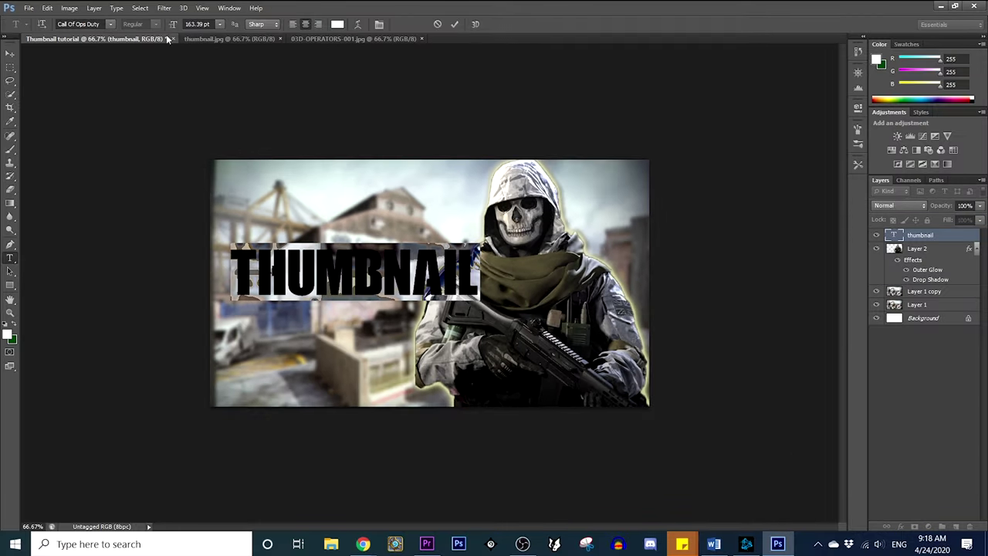
{"action": "left_click", "coordinate": [455, 25]}
{"action": "key", "text": "v"}
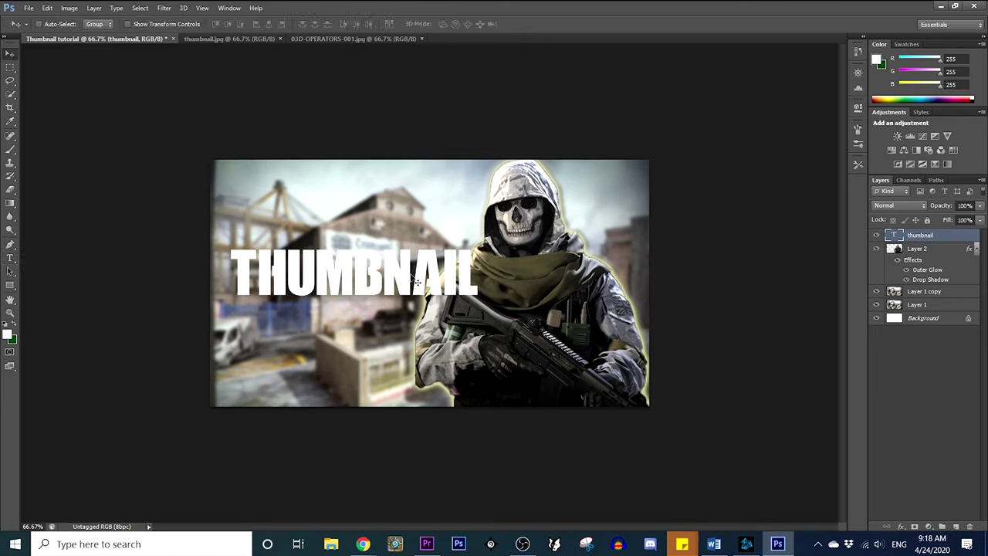
{"action": "left_click_drag", "start_coordinate": [413, 280], "coordinate": [417, 292]}
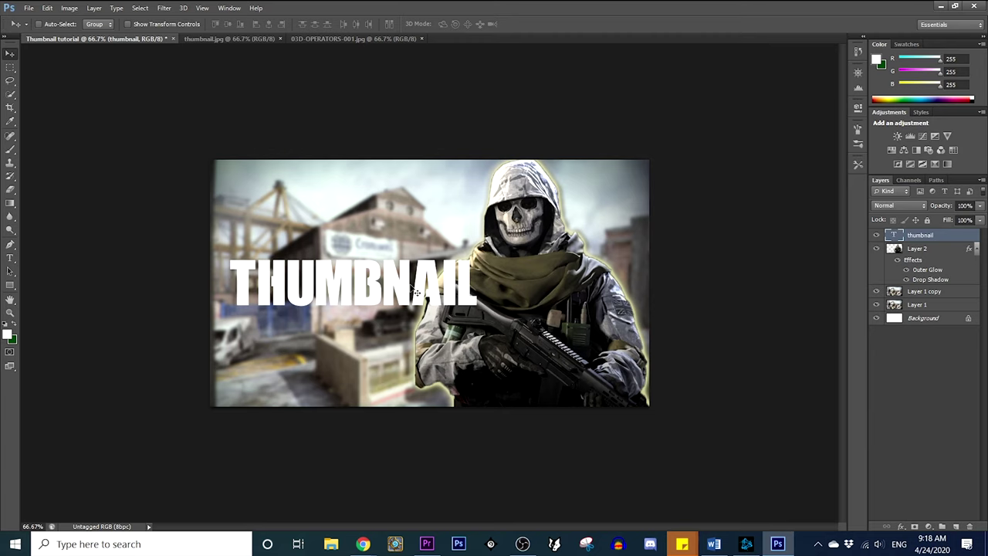
Switch to Chrome and search Google for "call of ops duty font".
{"action": "mouse_move", "coordinate": [361, 544]}
{"action": "left_click", "coordinate": [435, 487]}
{"action": "scroll", "coordinate": [135, 128], "scroll_direction": "up", "scroll_amount": 10}
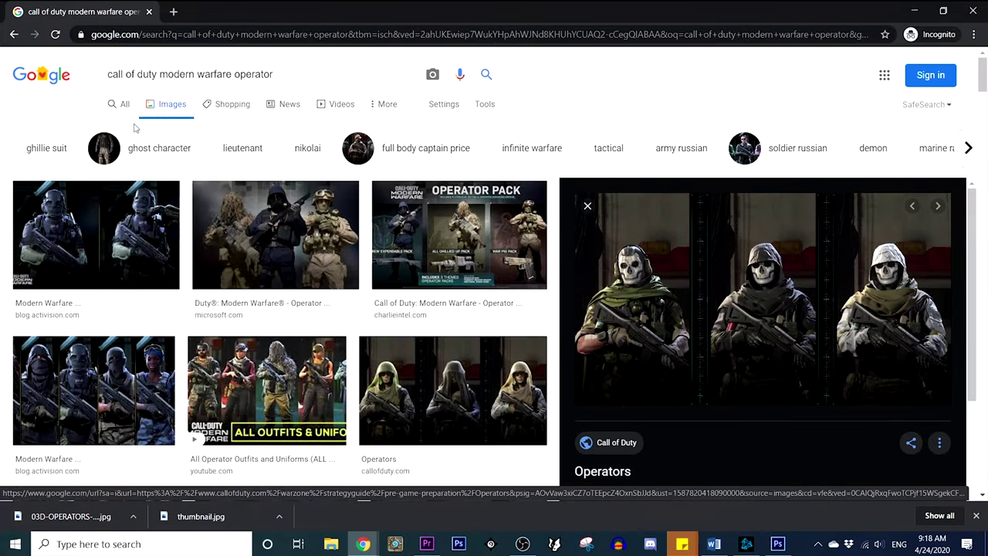
{"action": "left_click", "coordinate": [124, 103]}
{"action": "triple_click", "coordinate": [154, 74]}
{"action": "type", "text": "call"}
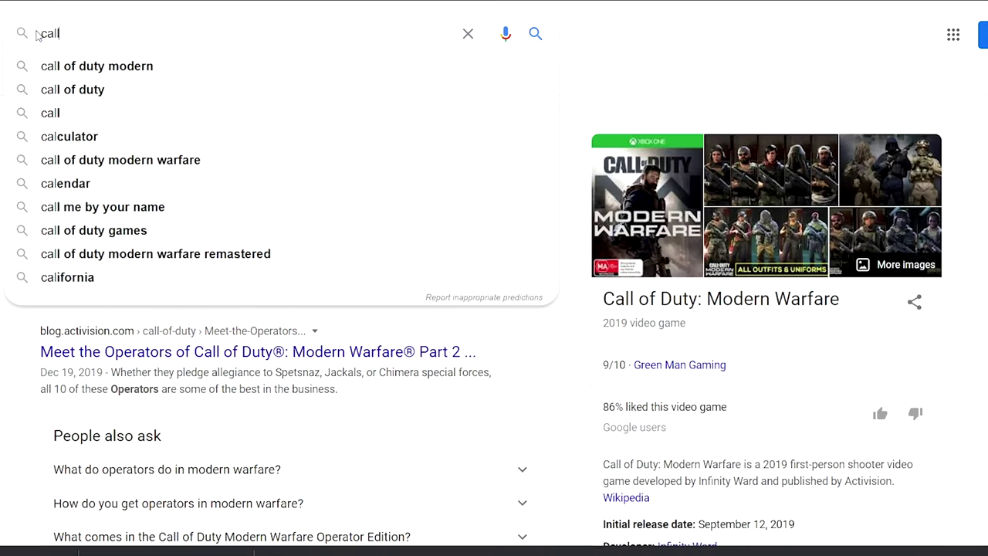
{"action": "type", "text": " of ops duty "}
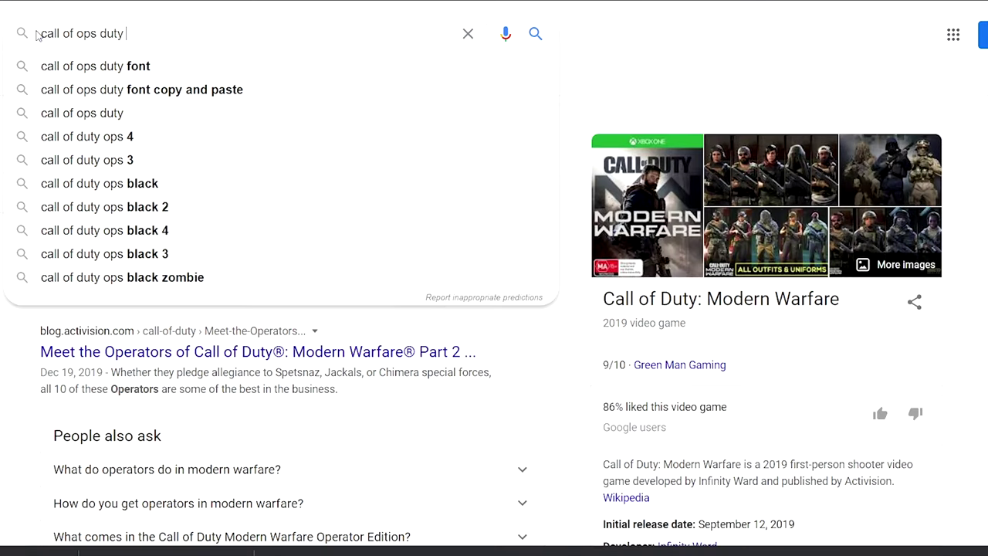
{"action": "type", "text": "font"}
{"action": "key", "text": "Return"}
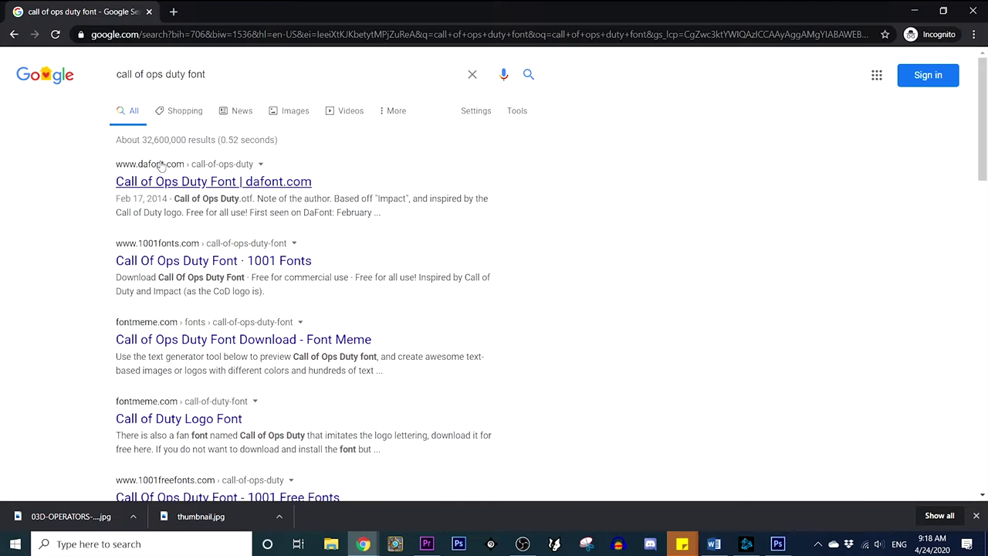
View the dafont.com page for the Call of Ops Duty font, go back to the results, and switch to Photoshop.
{"action": "left_click", "coordinate": [166, 186]}
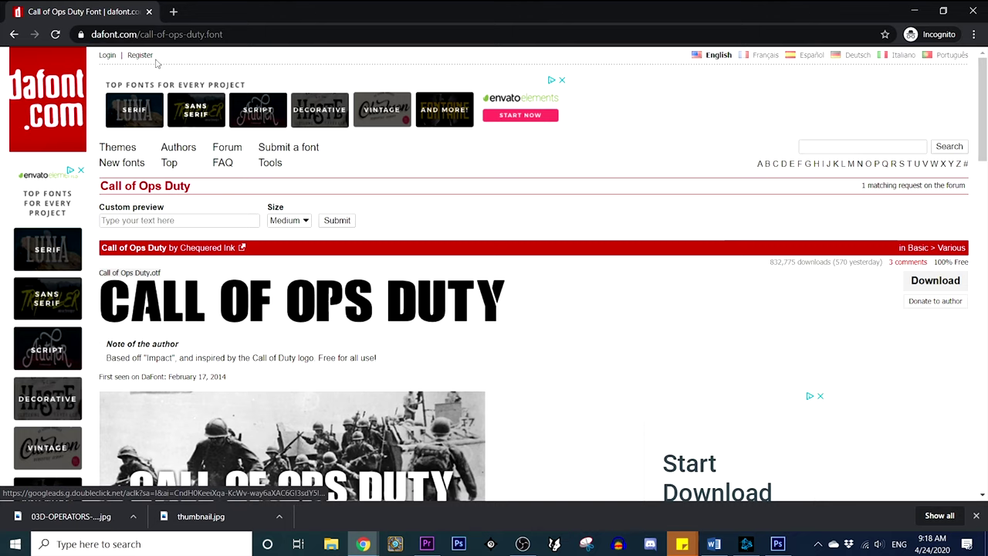
{"action": "left_click", "coordinate": [14, 35]}
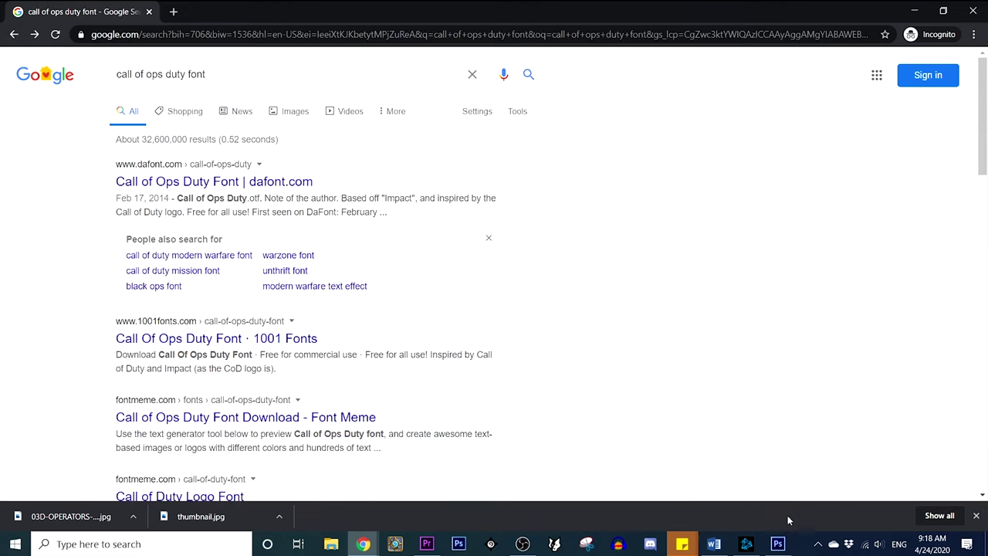
{"action": "left_click", "coordinate": [777, 543]}
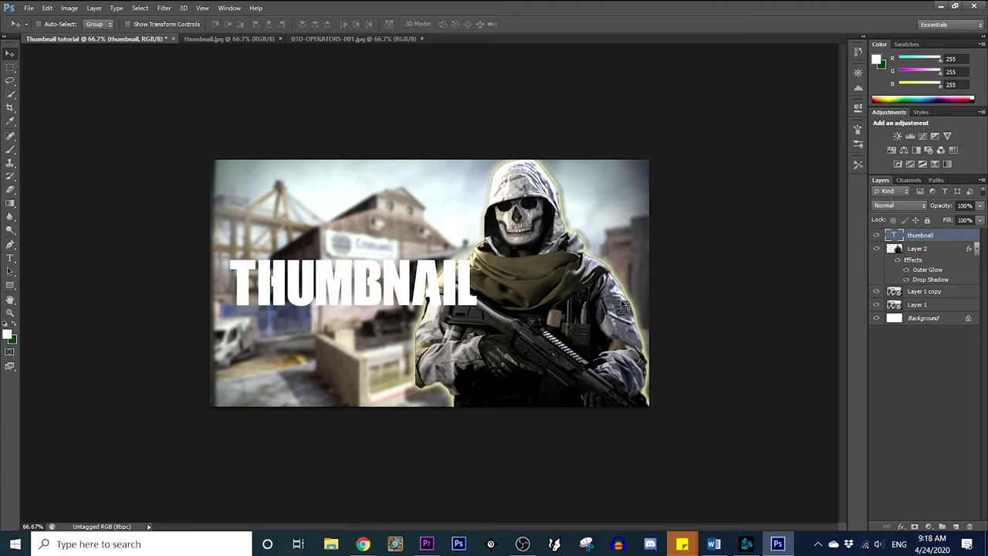
Open the blending options of the thumbnail text layer and place the dialog clear of the title.
{"action": "right_click", "coordinate": [919, 239]}
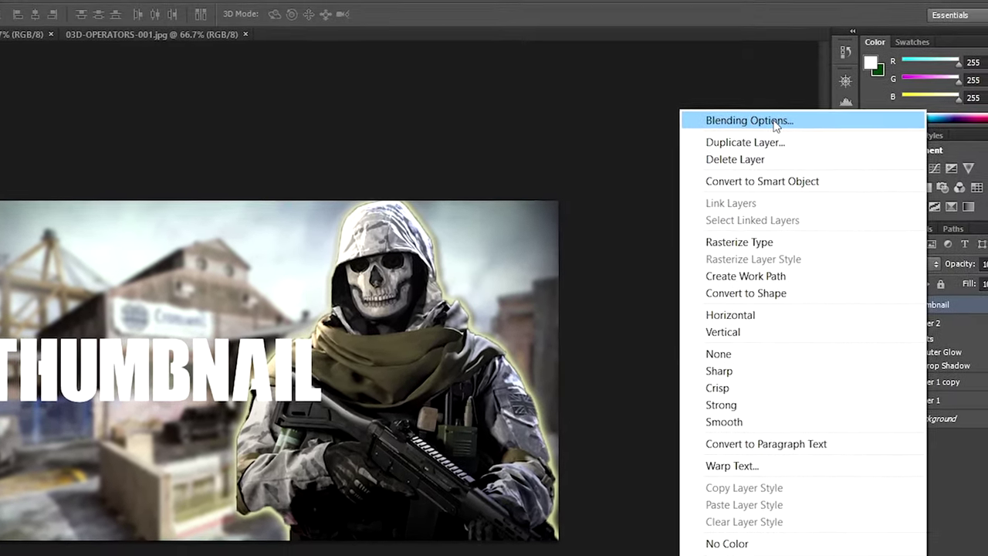
{"action": "left_click", "coordinate": [776, 126]}
{"action": "left_click_drag", "start_coordinate": [673, 151], "coordinate": [692, 160]}
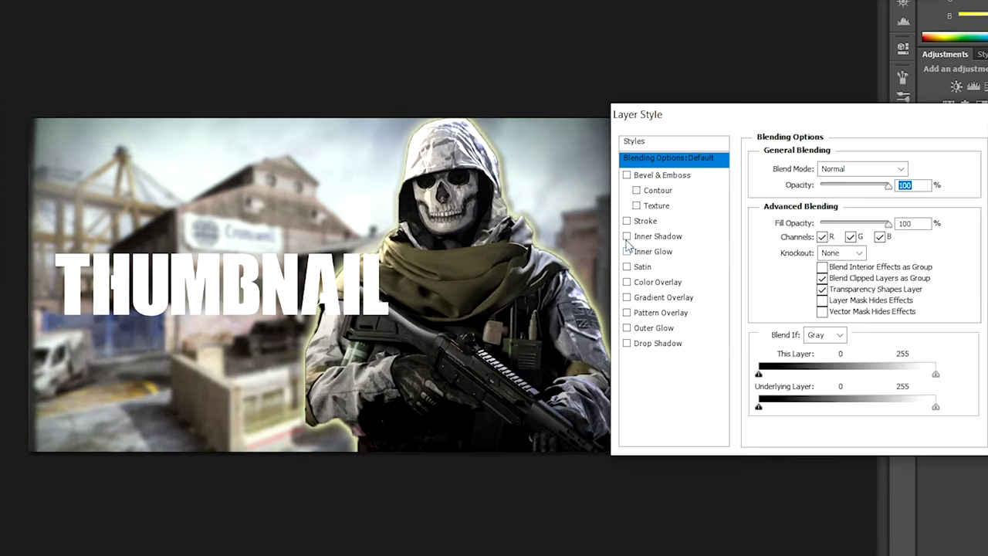
Try a black outside stroke on the title text, at 8 px and 5 px.
{"action": "left_click", "coordinate": [654, 235]}
{"action": "left_click", "coordinate": [668, 223]}
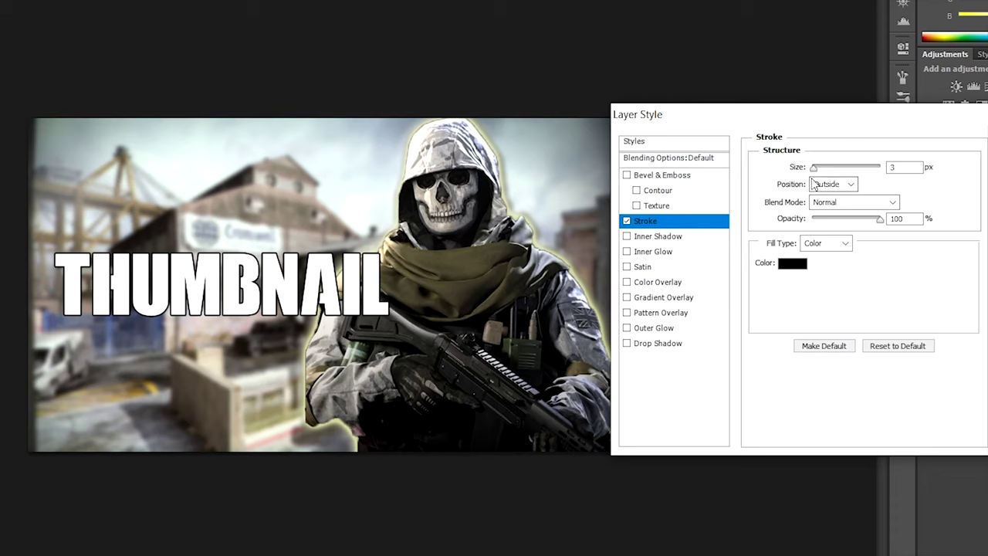
{"action": "left_click_drag", "start_coordinate": [815, 168], "coordinate": [817, 169]}
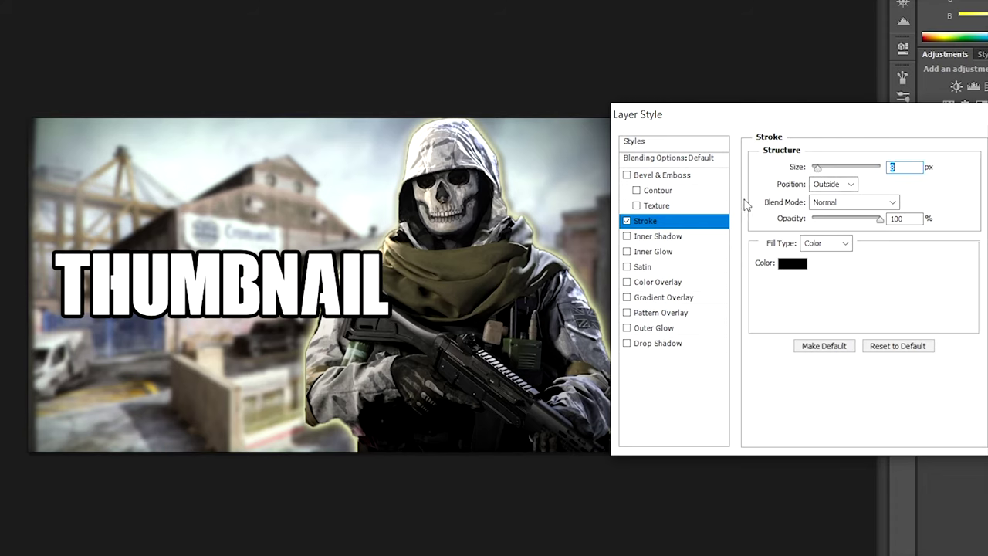
{"action": "left_click_drag", "start_coordinate": [819, 174], "coordinate": [816, 172]}
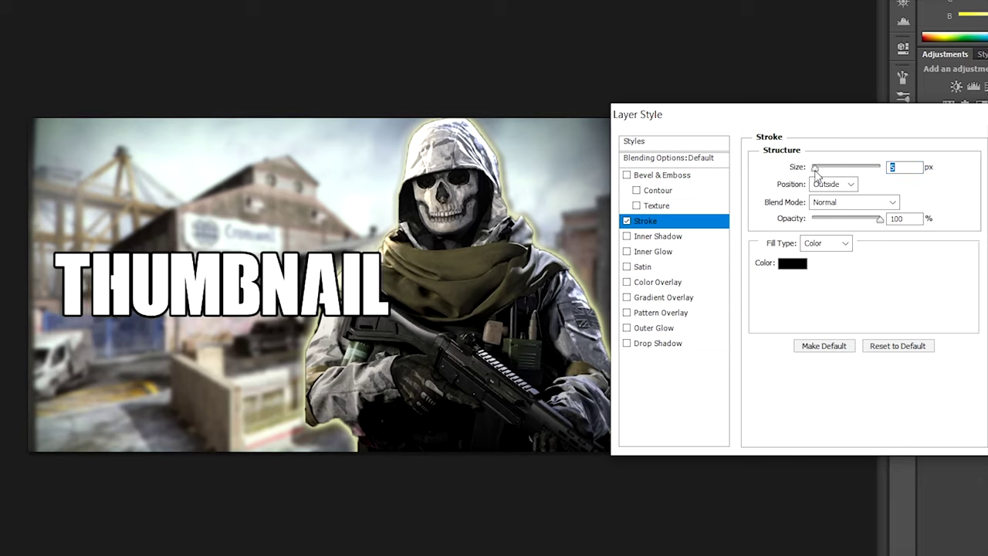
{"action": "left_click", "coordinate": [627, 221]}
Give the title an Outer Glow in Subtract blend mode with a 32 px size, leaving Bevel & Emboss off.
{"action": "left_click", "coordinate": [628, 176]}
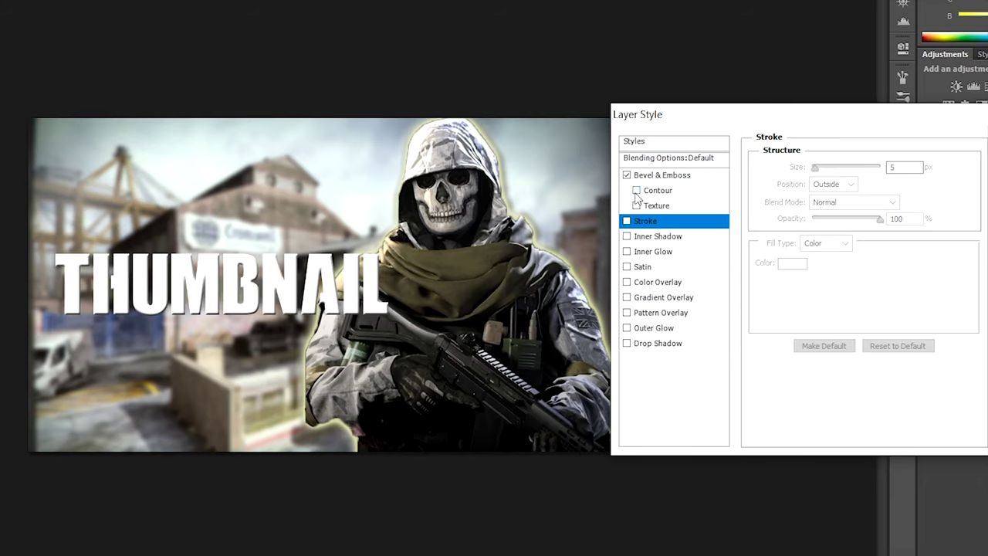
{"action": "left_click", "coordinate": [628, 329]}
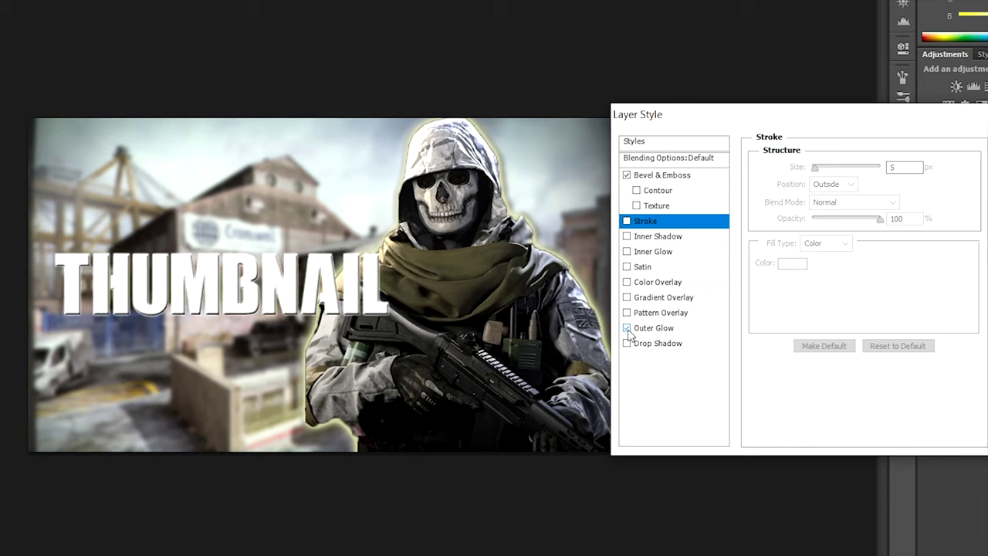
{"action": "left_click", "coordinate": [685, 332]}
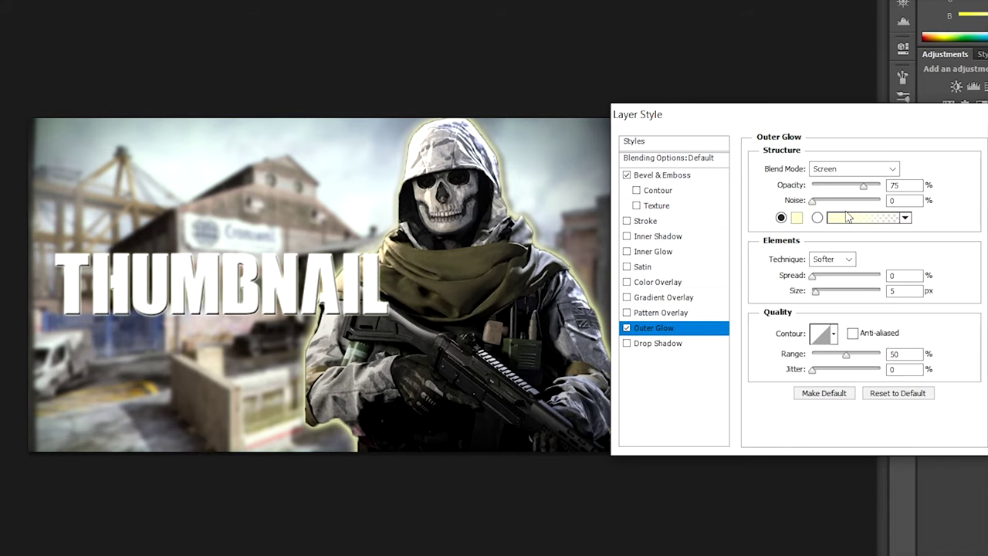
{"action": "left_click", "coordinate": [843, 175]}
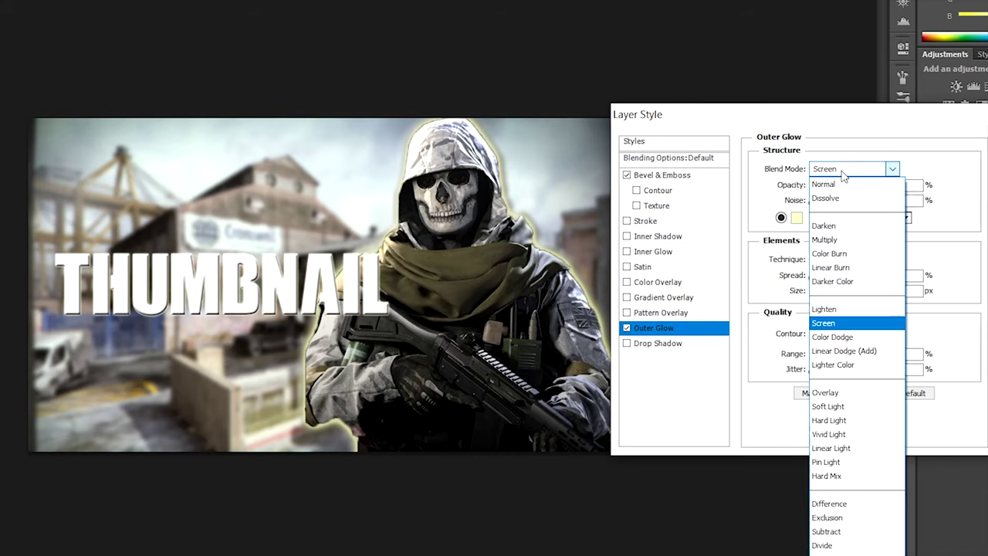
{"action": "left_click", "coordinate": [837, 530]}
{"action": "left_click", "coordinate": [653, 202]}
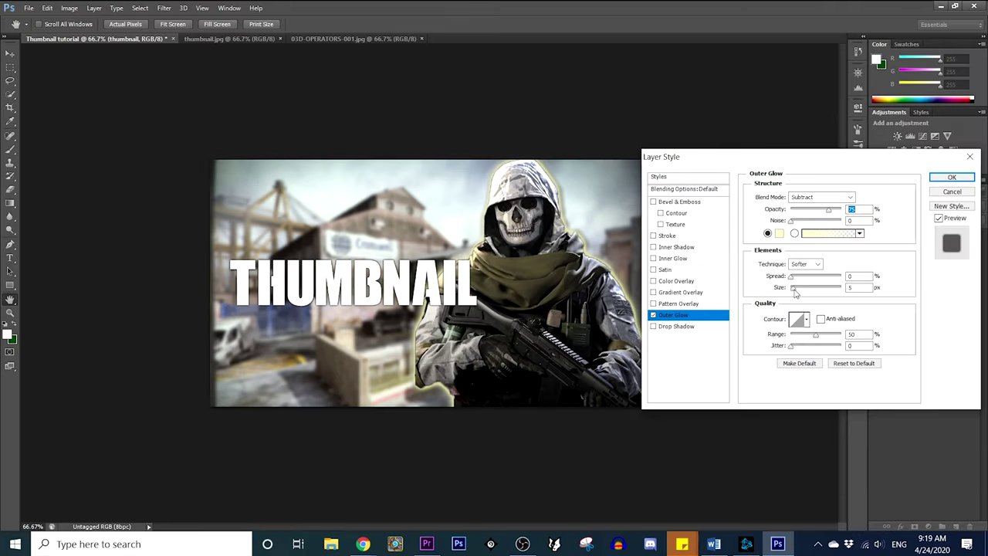
{"action": "left_click_drag", "start_coordinate": [796, 292], "coordinate": [800, 287]}
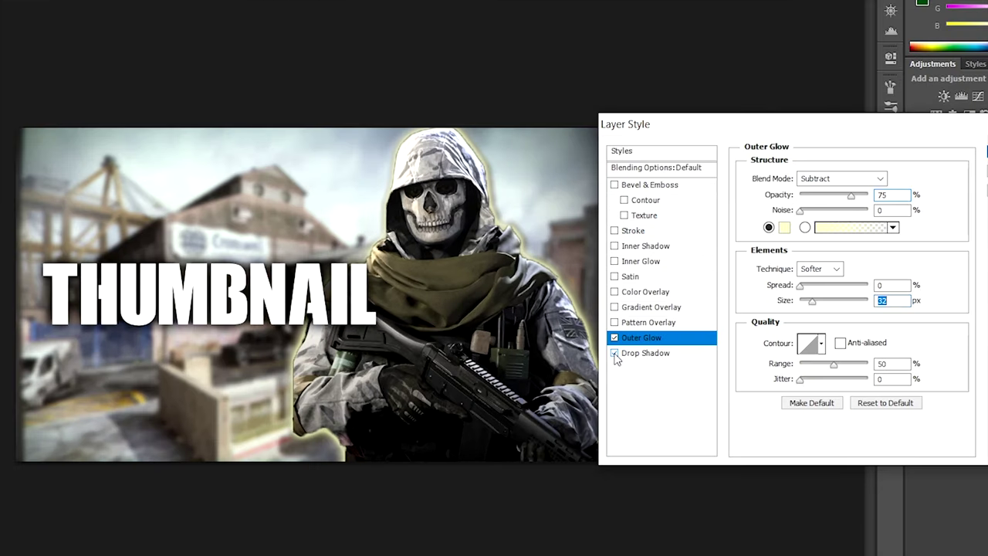
Add a 65 px Drop Shadow to the title, increase the Outer Glow's spread, and apply the layer styles.
{"action": "left_click", "coordinate": [641, 353]}
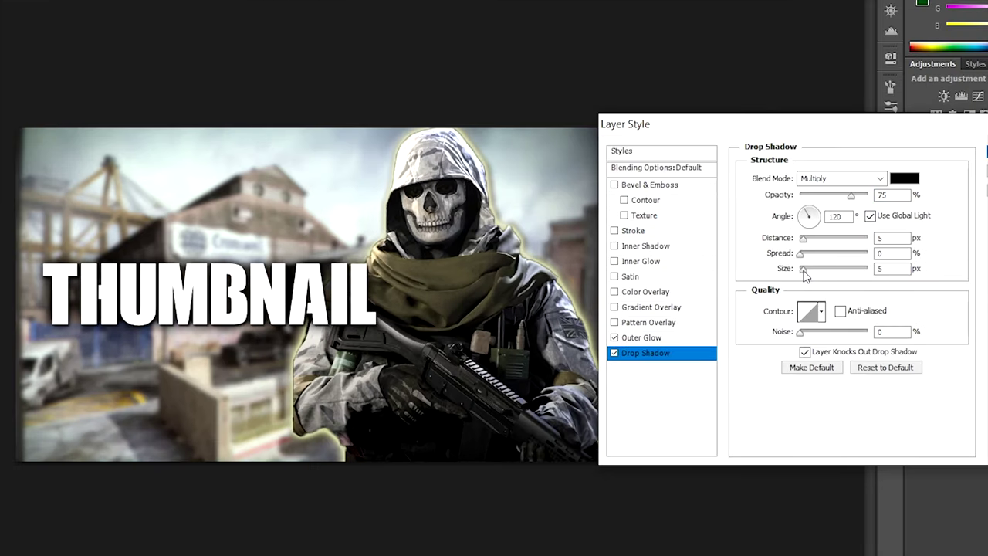
{"action": "left_click_drag", "start_coordinate": [804, 275], "coordinate": [822, 281]}
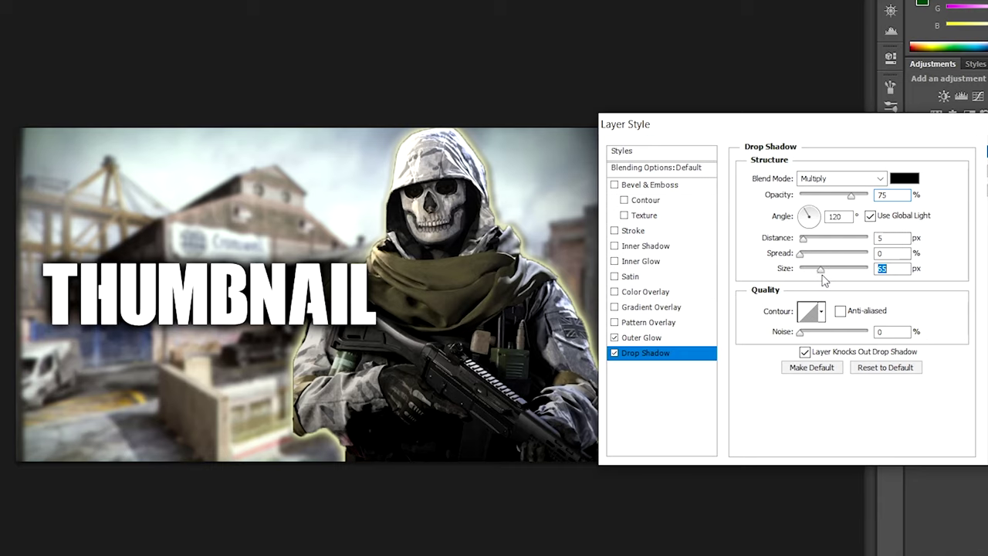
{"action": "left_click", "coordinate": [642, 338]}
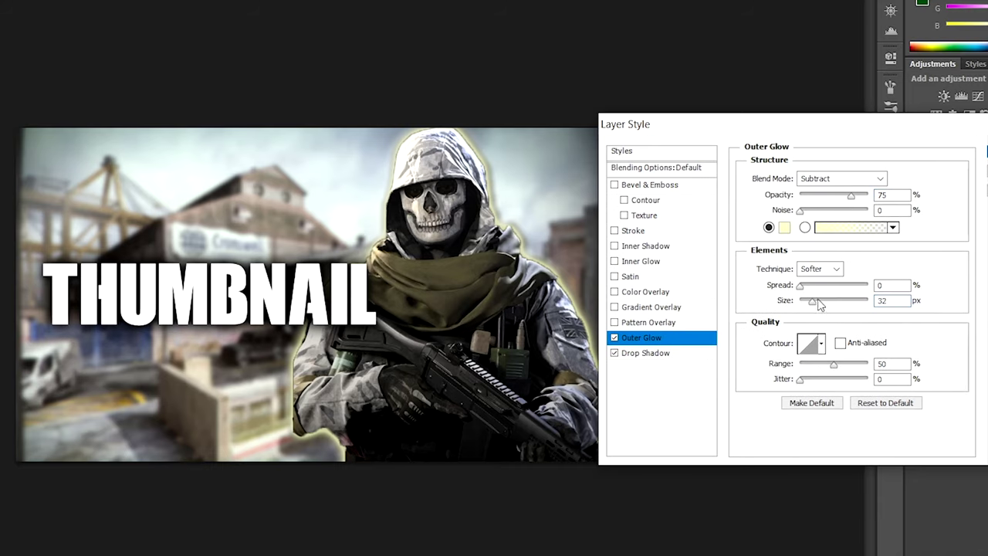
{"action": "left_click_drag", "start_coordinate": [803, 286], "coordinate": [822, 295]}
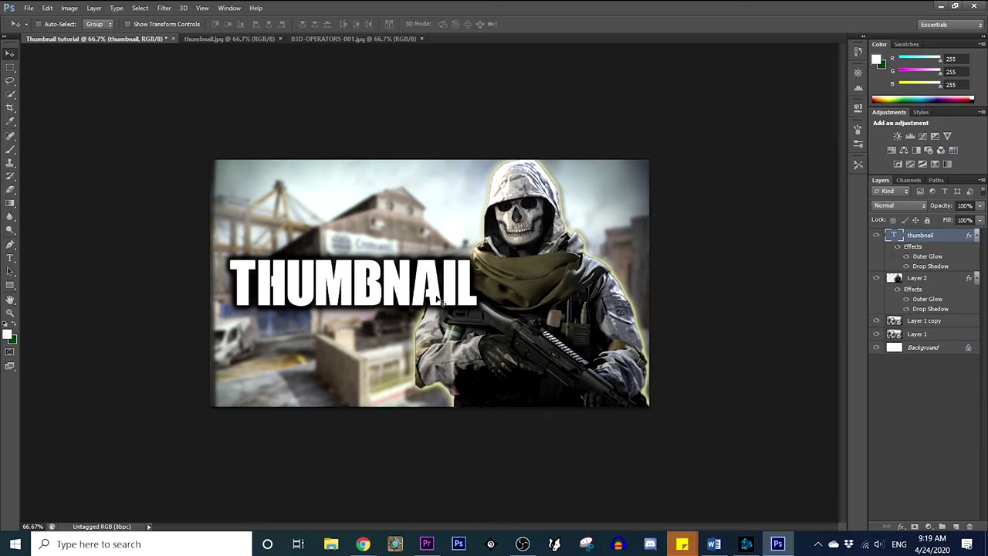
Nudge the THUMBNAIL title slightly down and to the left, and toggle the text layer and its effects to compare the look.
{"action": "left_click_drag", "start_coordinate": [423, 293], "coordinate": [429, 303]}
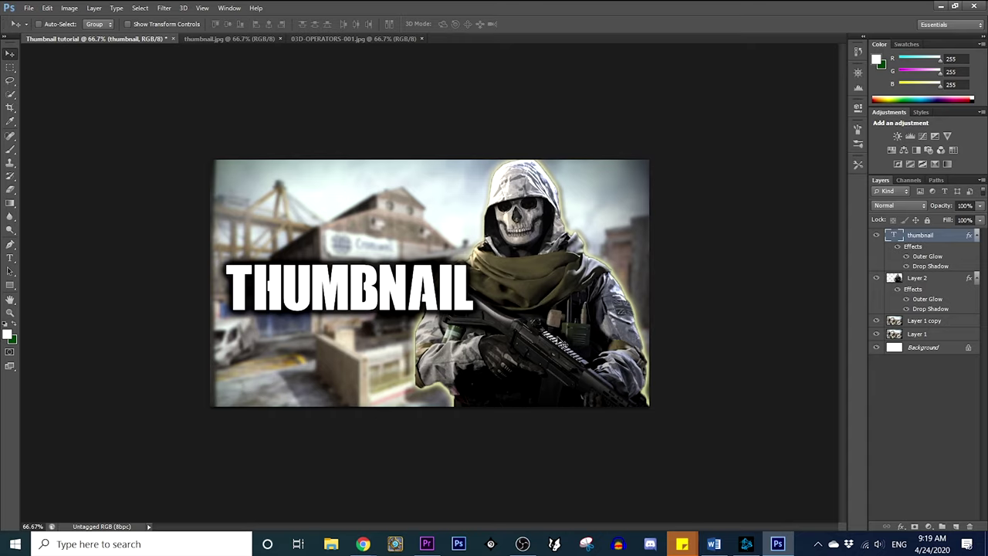
{"action": "left_click", "coordinate": [875, 235]}
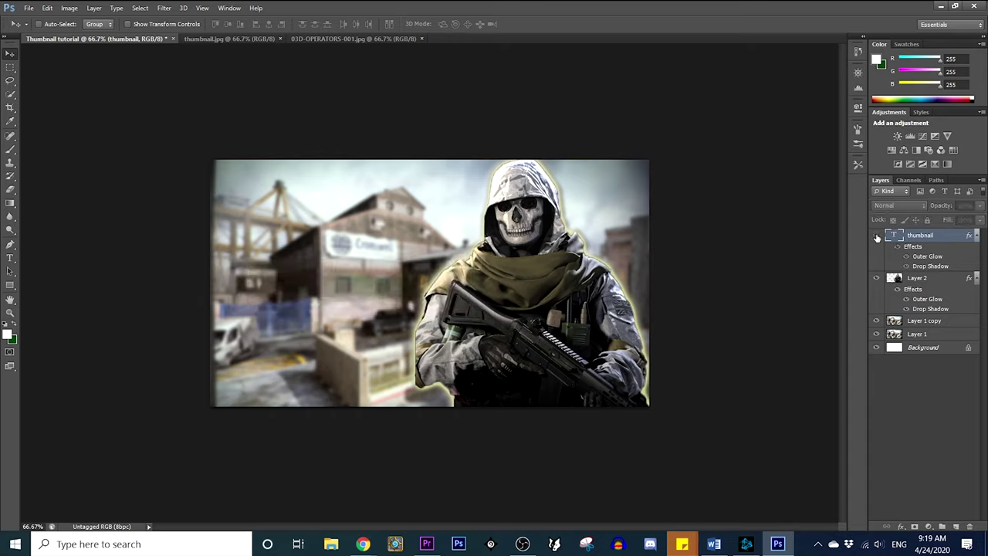
{"action": "left_click", "coordinate": [875, 236]}
{"action": "left_click", "coordinate": [897, 246]}
{"action": "left_click", "coordinate": [896, 247]}
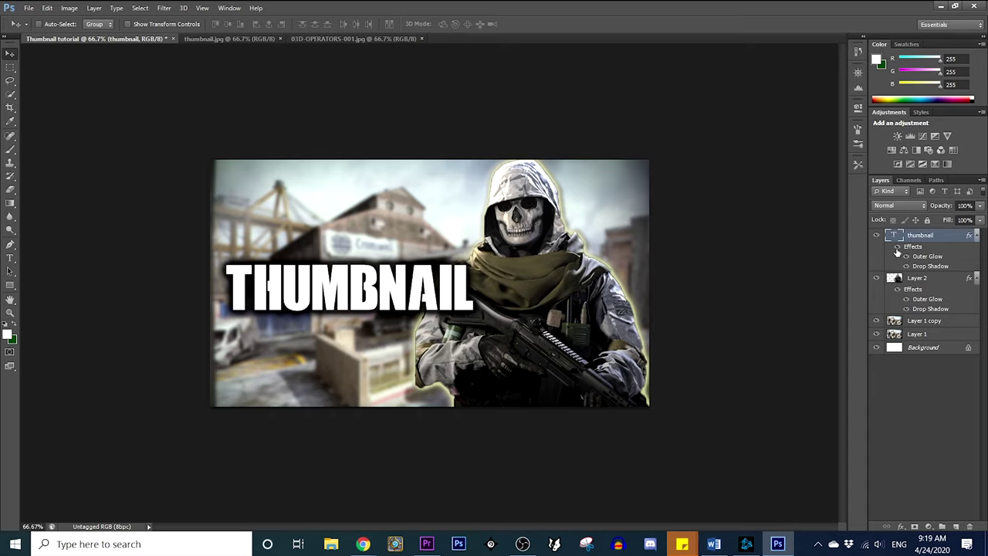
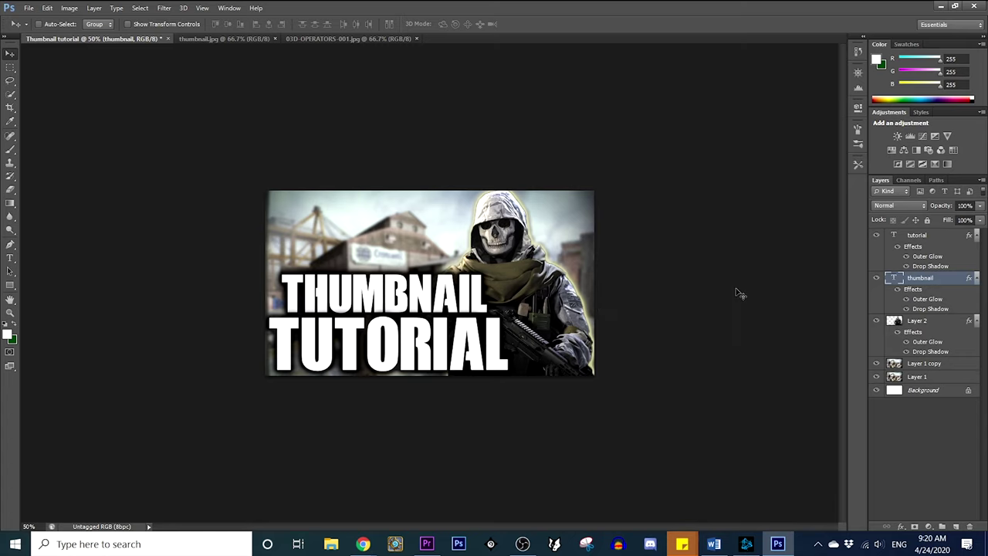
Give the THUMBNAIL text a two-color red and yellow Gradient Overlay without the middle color stop, and reverse its direction.
{"action": "right_click", "coordinate": [926, 278]}
{"action": "left_click", "coordinate": [797, 101]}
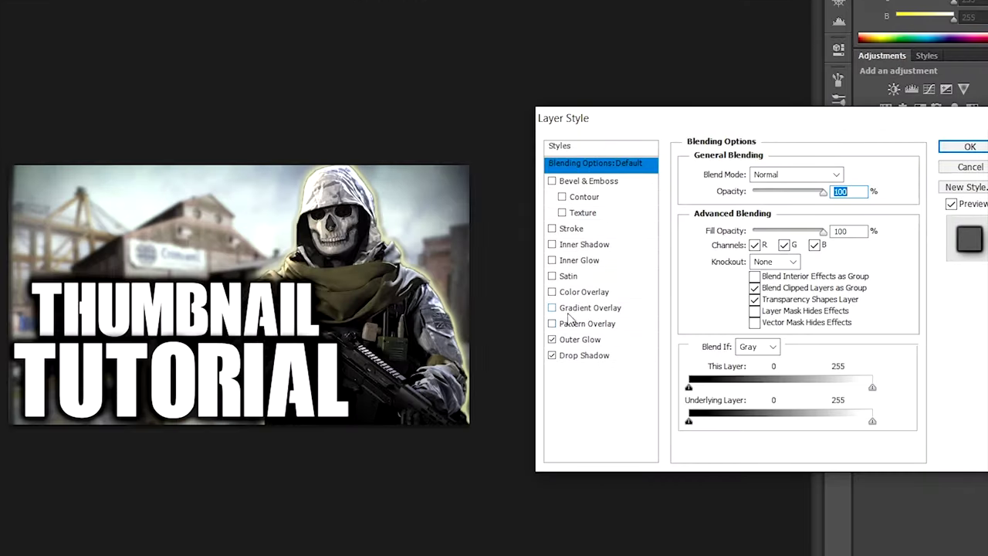
{"action": "left_click", "coordinate": [575, 308]}
{"action": "left_click", "coordinate": [775, 210]}
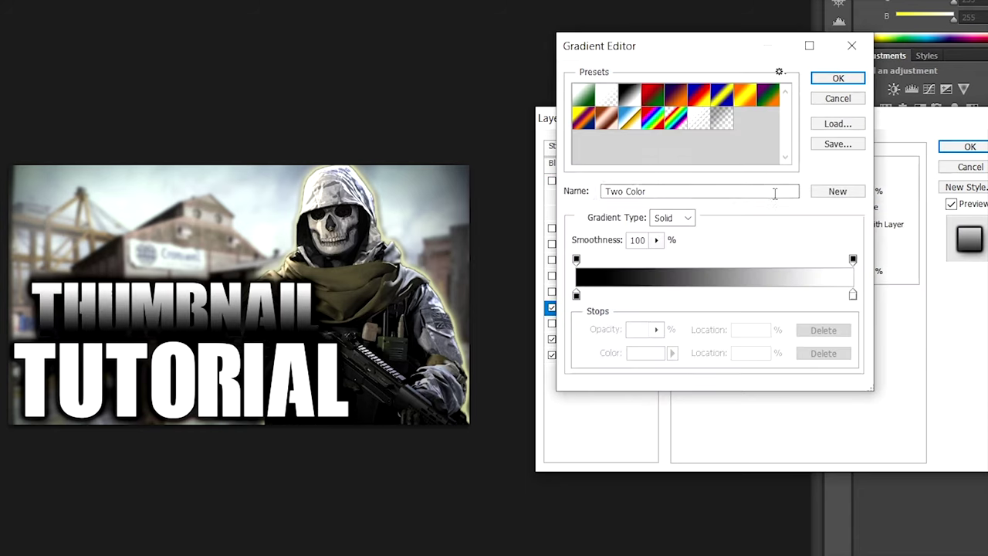
{"action": "left_click", "coordinate": [745, 96]}
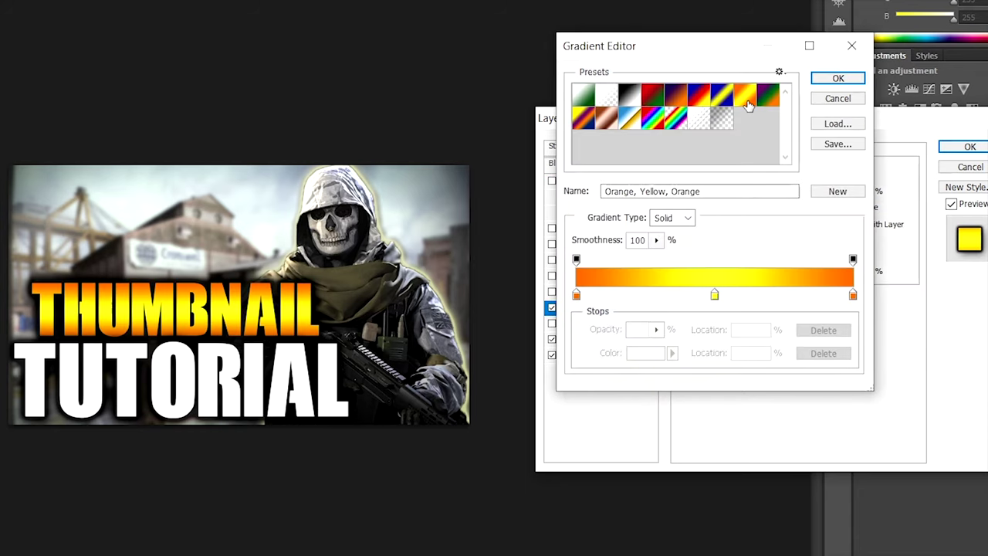
{"action": "left_click", "coordinate": [698, 97]}
{"action": "left_click_drag", "start_coordinate": [714, 294], "coordinate": [563, 316]}
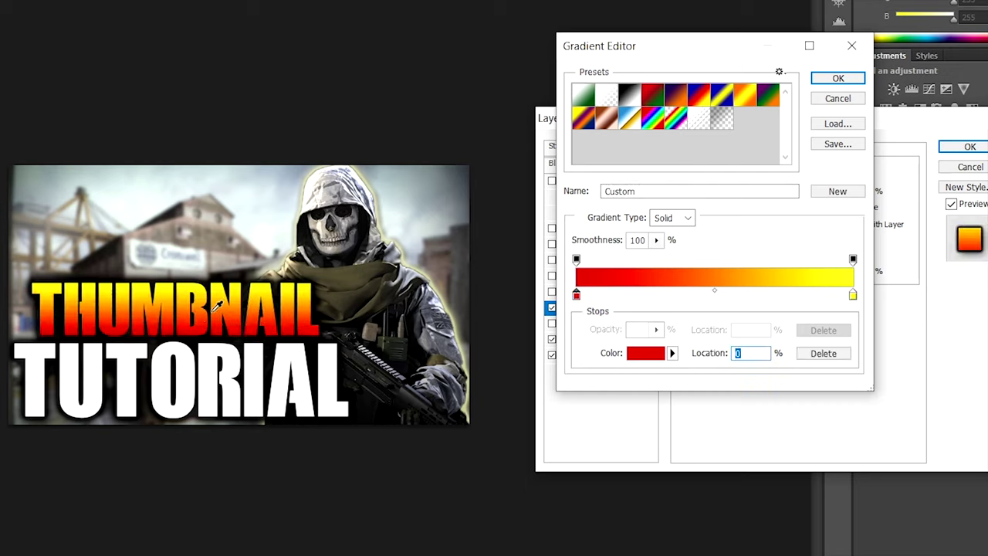
{"action": "left_click", "coordinate": [830, 79]}
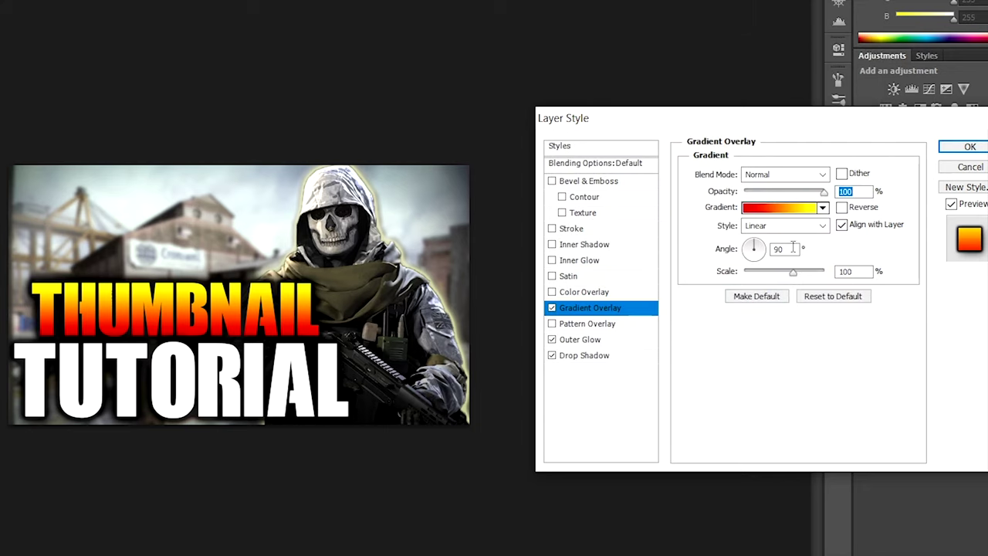
{"action": "left_click", "coordinate": [841, 207]}
Add Bevel & Emboss with Contour and an adjusted contour range to the THUMBNAIL text, and apply the layer styles.
{"action": "left_click", "coordinate": [561, 197]}
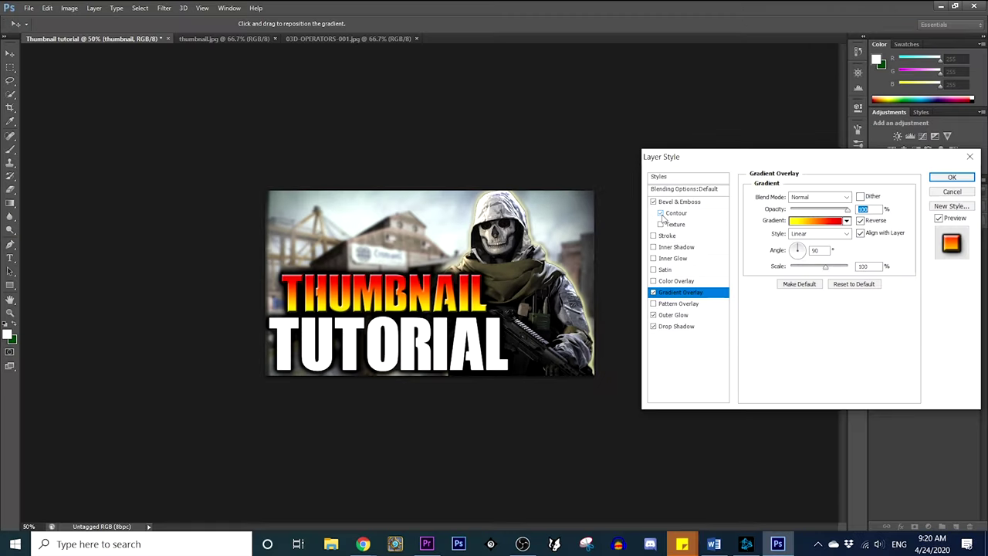
{"action": "left_click", "coordinate": [683, 215]}
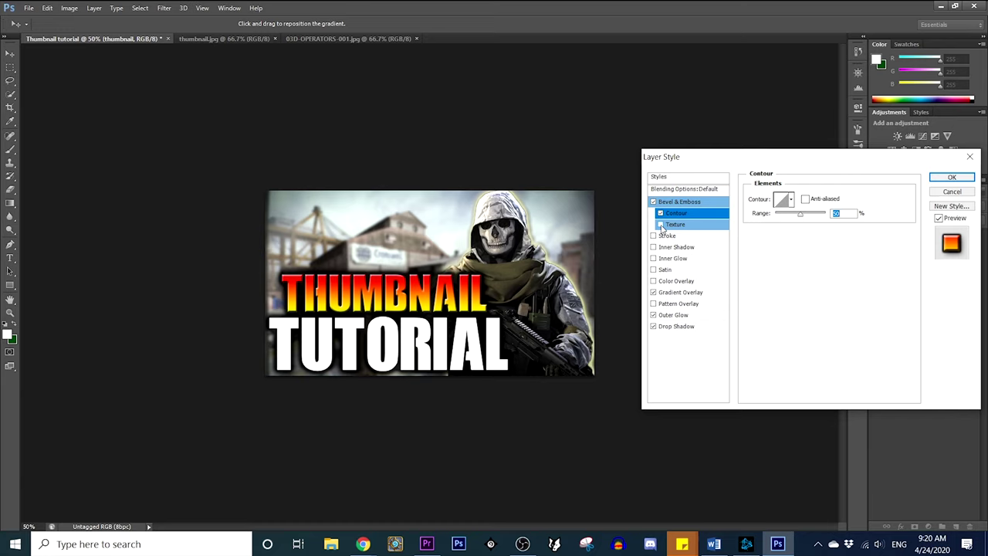
{"action": "left_click", "coordinate": [660, 224]}
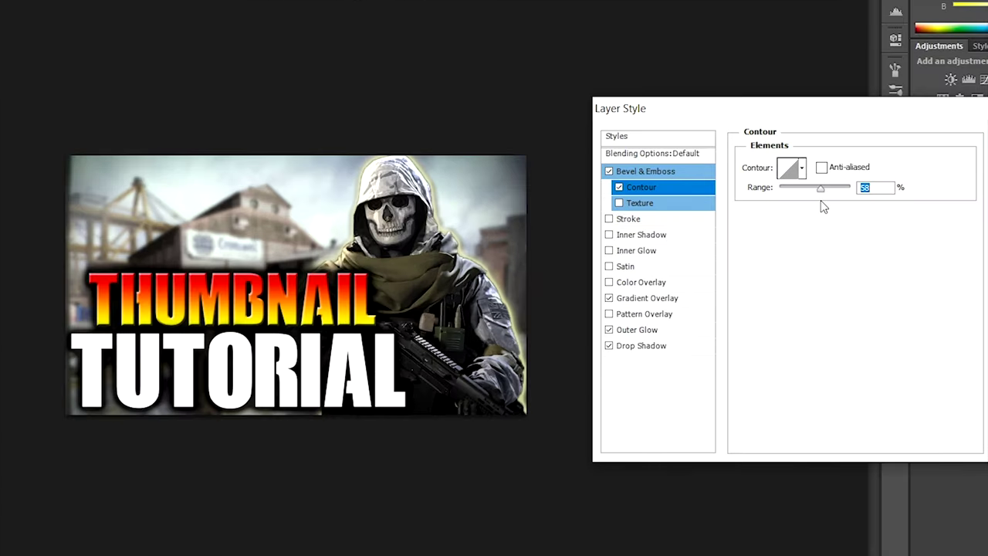
{"action": "left_click_drag", "start_coordinate": [803, 224], "coordinate": [797, 225]}
{"action": "key", "text": "Return"}
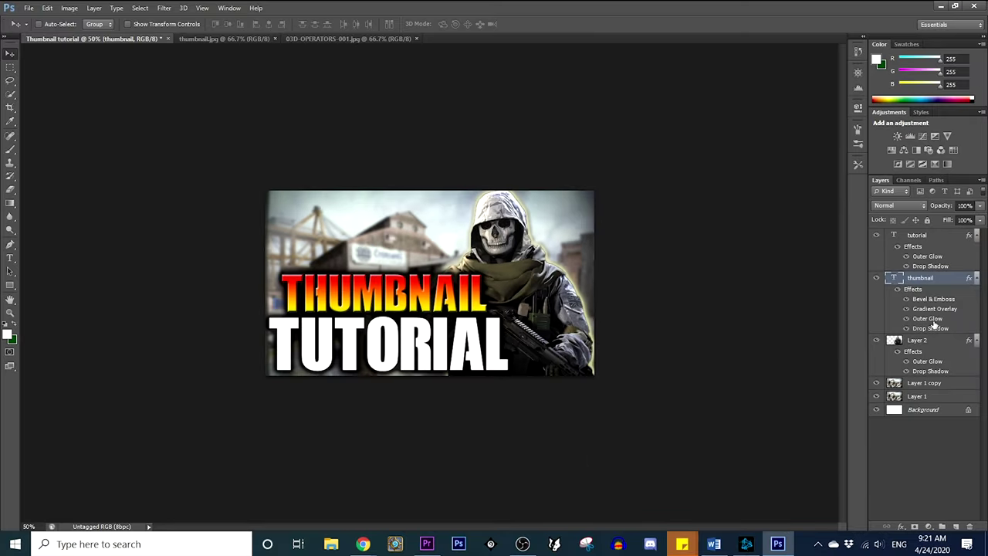
Move the operator on Layer 2 slightly to the right to make room for the title text.
{"action": "left_click", "coordinate": [916, 342]}
{"action": "mouse_move", "coordinate": [544, 312]}
{"action": "left_mouse_down"}
{"action": "mouse_move", "coordinate": [563, 311]}
{"action": "mouse_move", "coordinate": [557, 324]}
{"action": "left_mouse_up"}
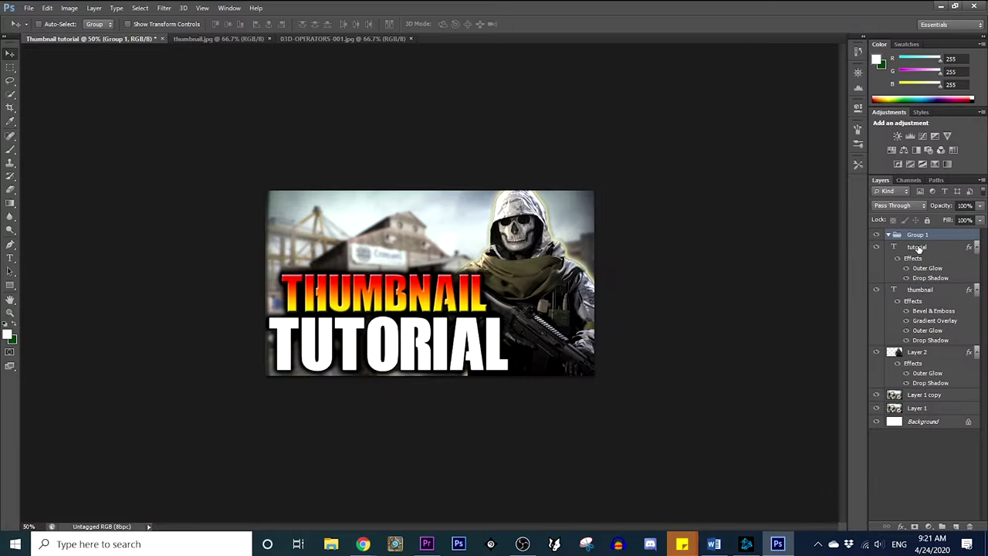
Put the tutorial and thumbnail text layers into Group 1 and collapse the group.
{"action": "left_click", "coordinate": [917, 247]}
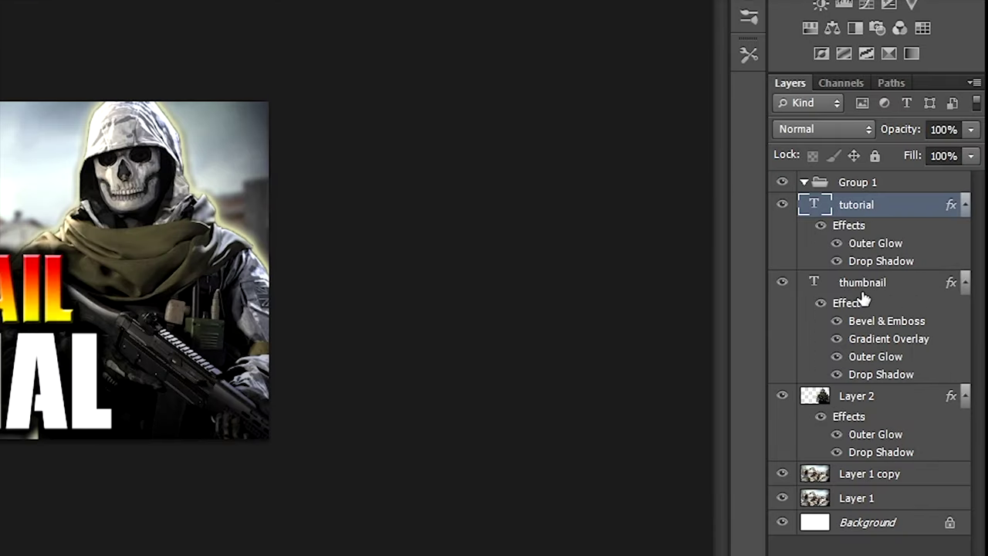
{"action": "left_click", "coordinate": [863, 286], "text": "ctrl"}
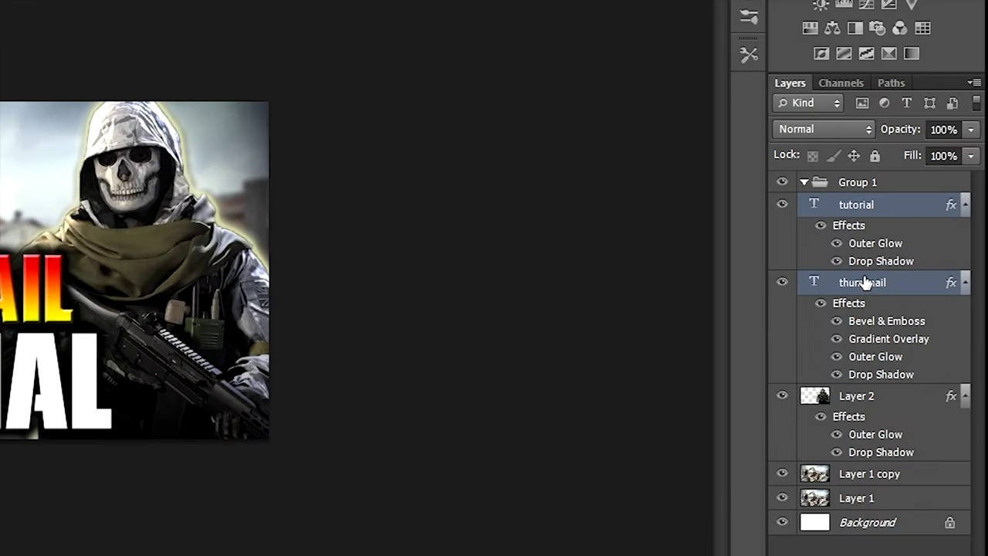
{"action": "left_click_drag", "start_coordinate": [865, 286], "coordinate": [848, 190]}
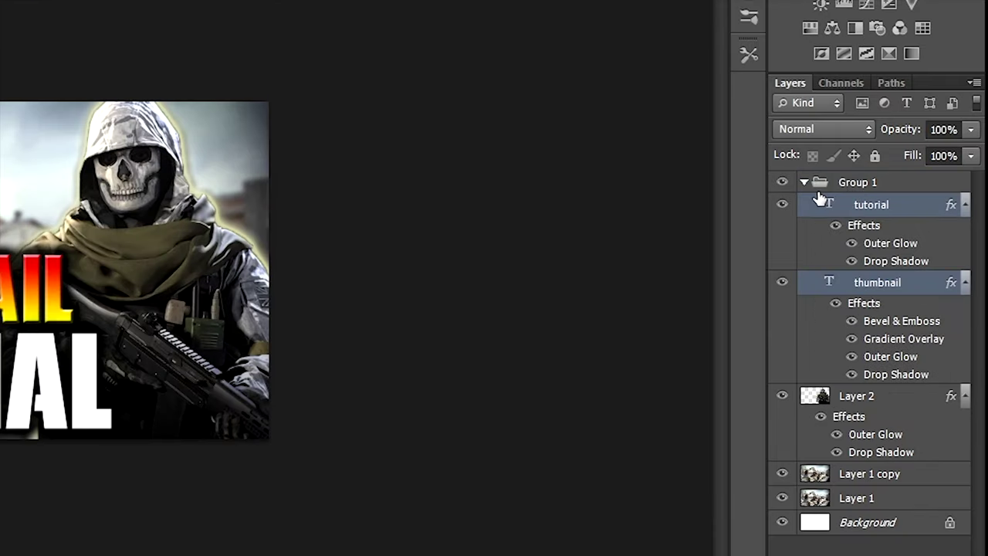
{"action": "left_click", "coordinate": [803, 186]}
{"action": "right_click", "coordinate": [855, 190]}
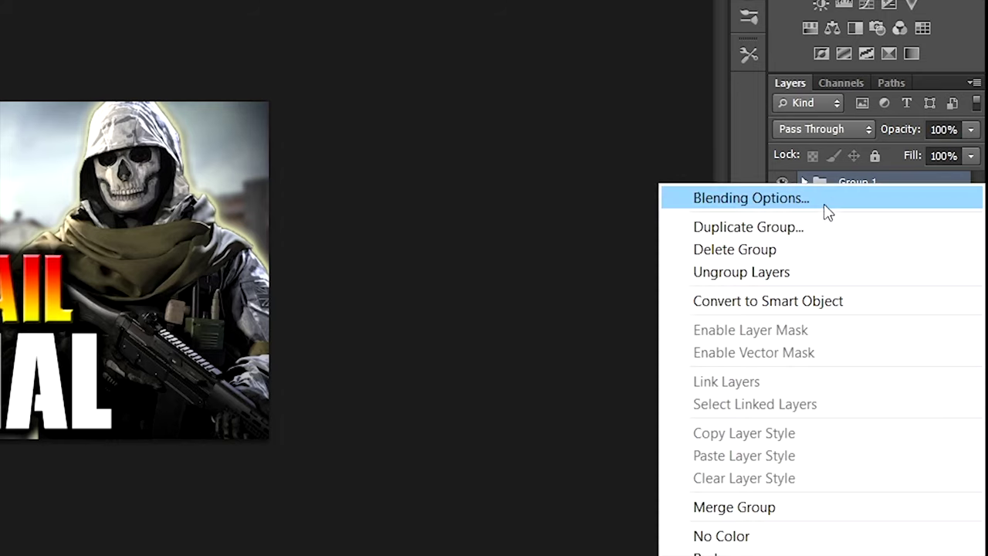
{"action": "left_click", "coordinate": [800, 200]}
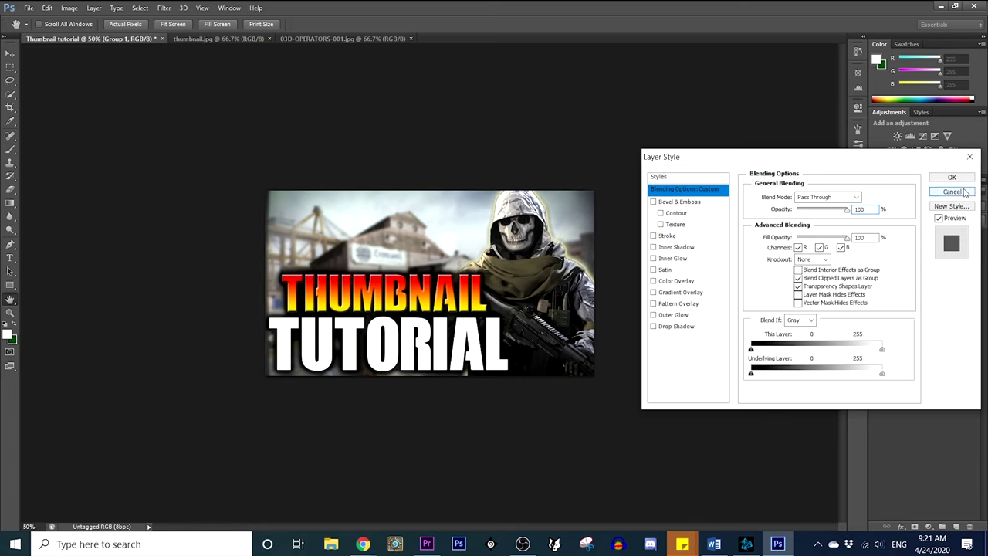
{"action": "left_click", "coordinate": [939, 102]}
Reposition the grouped THUMBNAIL TUTORIAL text slightly within the lower-left area of the canvas.
{"action": "mouse_move", "coordinate": [430, 338]}
{"action": "left_mouse_down"}
{"action": "mouse_move", "coordinate": [430, 288]}
{"action": "mouse_move", "coordinate": [440, 316]}
{"action": "mouse_move", "coordinate": [430, 314]}
{"action": "mouse_move", "coordinate": [431, 278]}
{"action": "mouse_move", "coordinate": [421, 355]}
{"action": "left_mouse_up"}
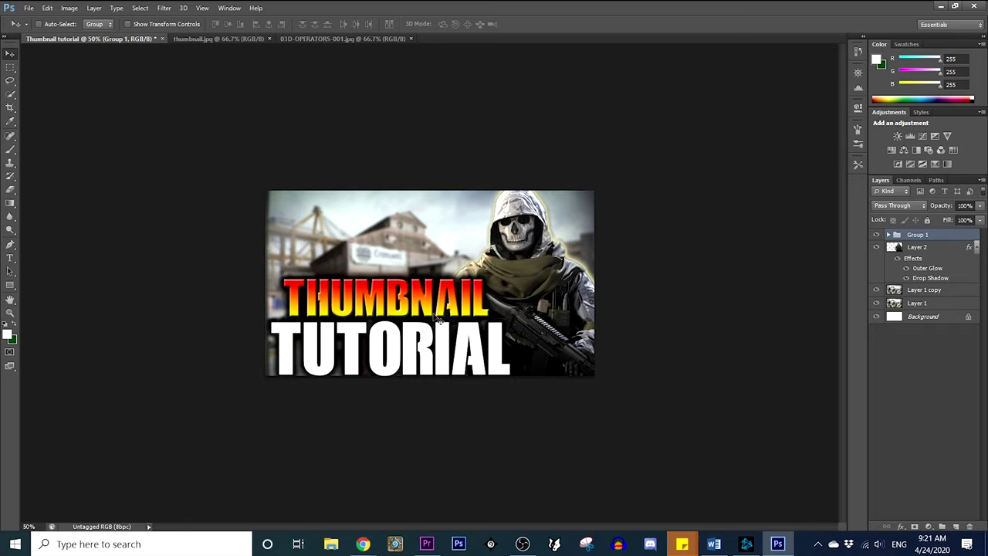
{"action": "left_click_drag", "start_coordinate": [435, 318], "coordinate": [434, 314]}
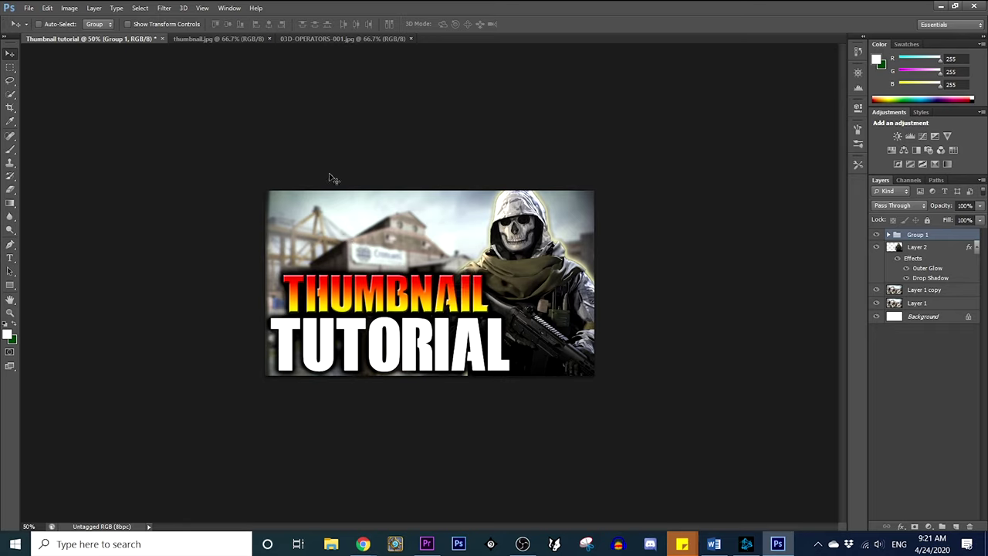
Switch to Chrome, search Google Images for "call of duty modern warfare logo", and open the logos.fandom.com result to save its image.
{"action": "mouse_move", "coordinate": [363, 544]}
{"action": "left_click", "coordinate": [389, 486]}
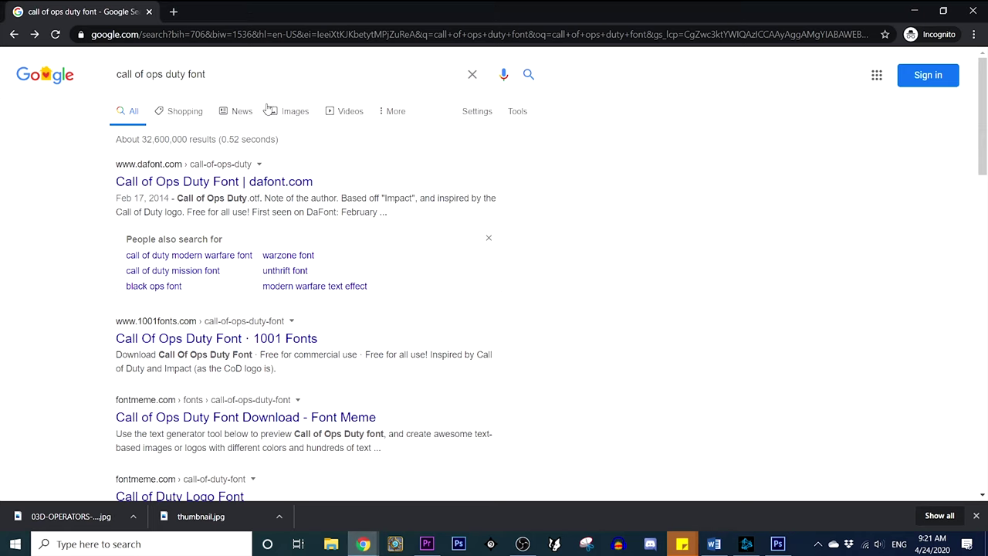
{"action": "left_click_drag", "start_coordinate": [207, 74], "coordinate": [145, 74]}
{"action": "type", "text": "duty modern"}
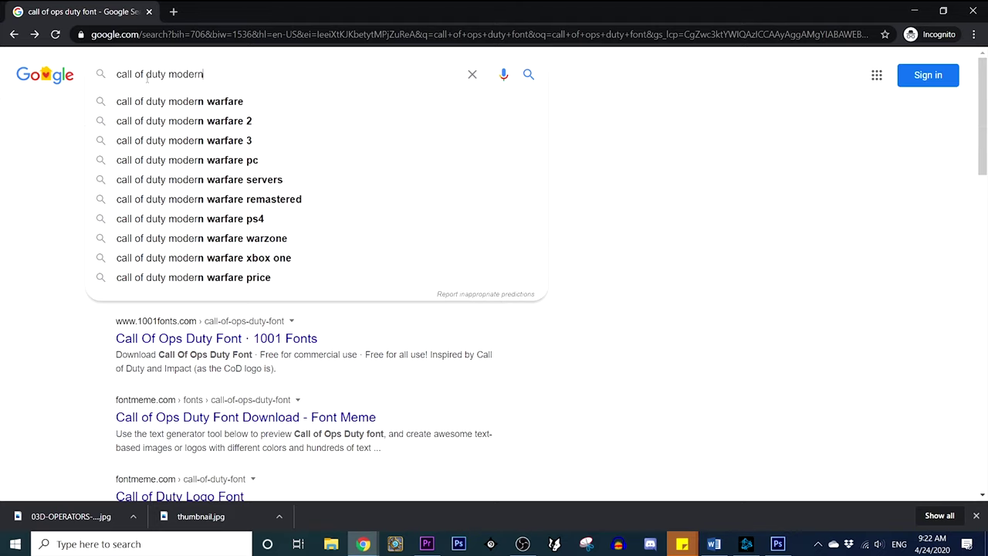
{"action": "type", "text": " warfare logo"}
{"action": "key", "text": "Return"}
{"action": "left_click", "coordinate": [196, 114]}
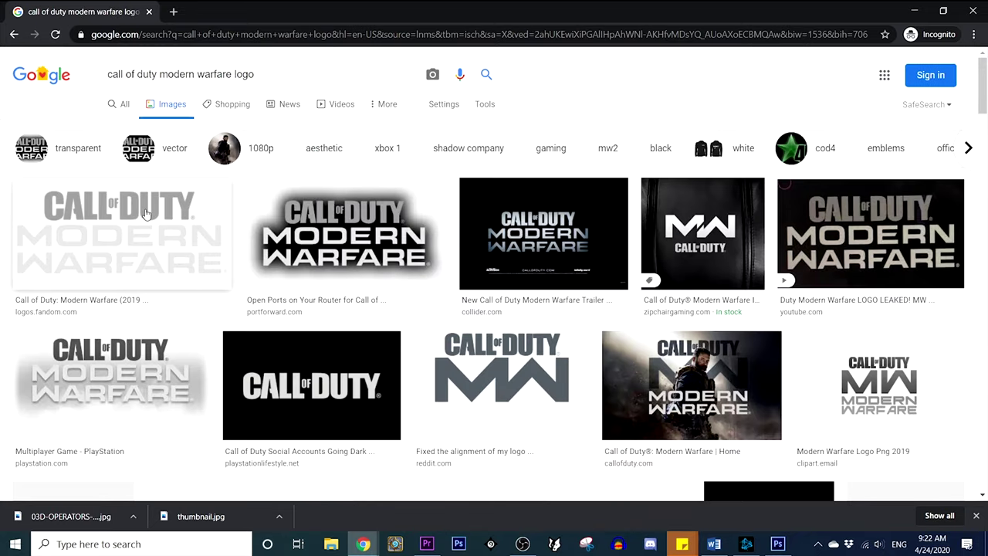
{"action": "left_click", "coordinate": [147, 214]}
{"action": "right_click", "coordinate": [706, 151]}
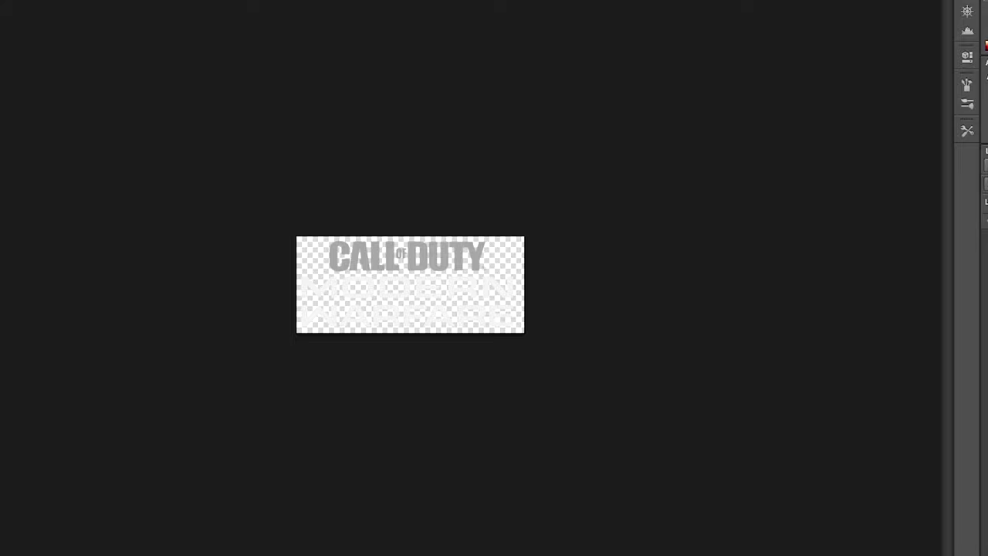
In Photoshop, select the whole Modern Warfare logo and paste it into the Thumbnail tutorial document.
{"action": "left_click_drag", "start_coordinate": [275, 211], "coordinate": [561, 323]}
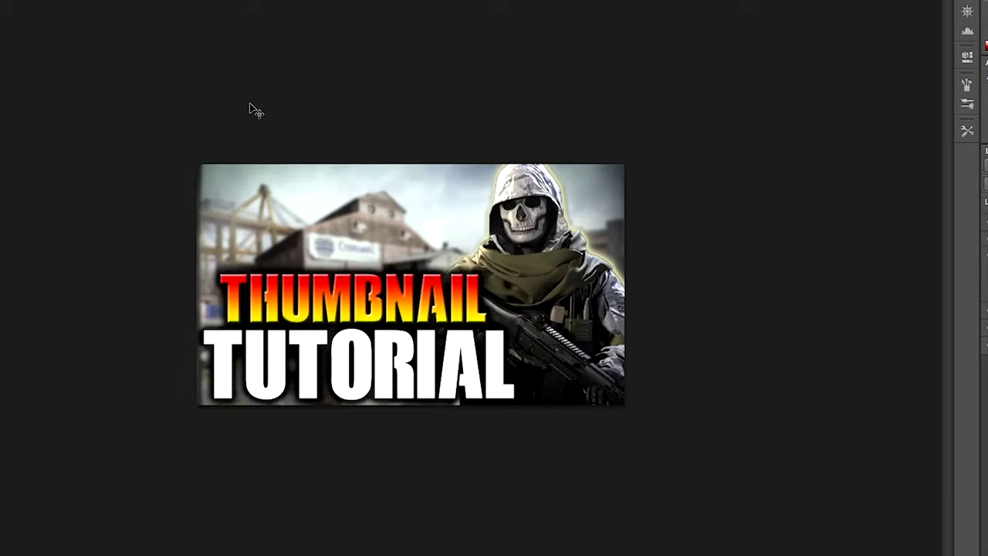
{"action": "key", "text": "ctrl+v"}
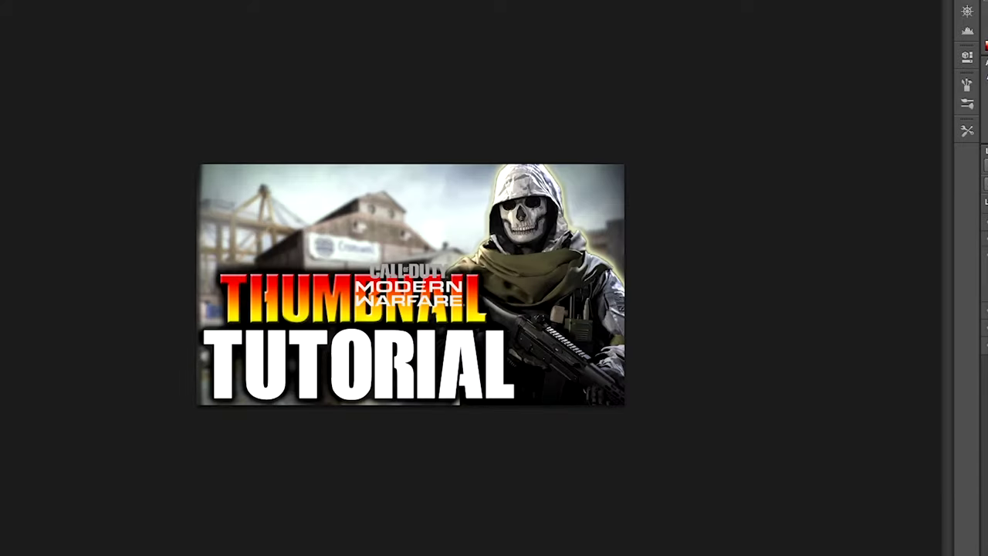
Enlarge the pasted Modern Warfare logo and place it in the upper-left corner of the canvas, above the title.
{"action": "key", "text": "ctrl+t"}
{"action": "left_click_drag", "start_coordinate": [395, 287], "coordinate": [286, 202]}
{"action": "left_click_drag", "start_coordinate": [332, 235], "coordinate": [386, 251]}
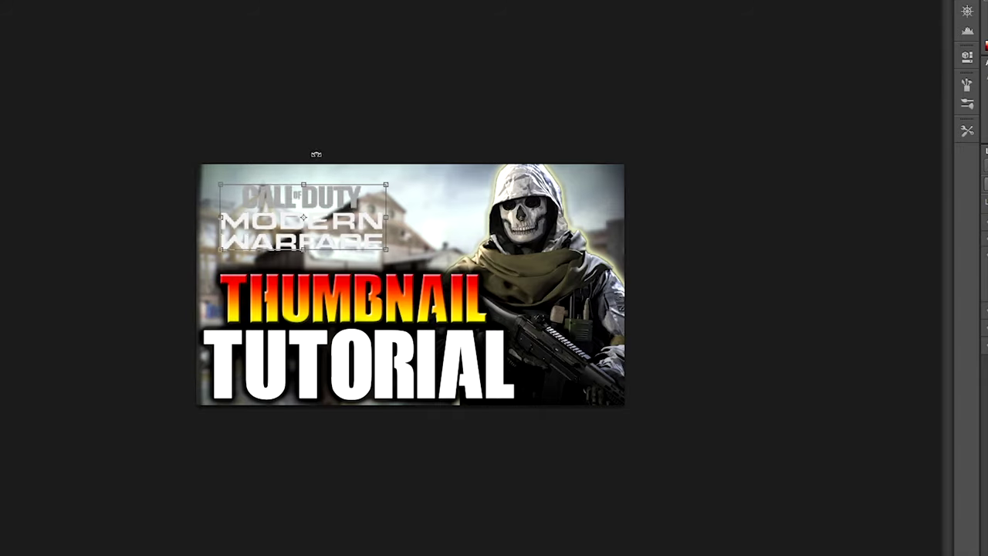
{"action": "left_click_drag", "start_coordinate": [316, 158], "coordinate": [298, 145]}
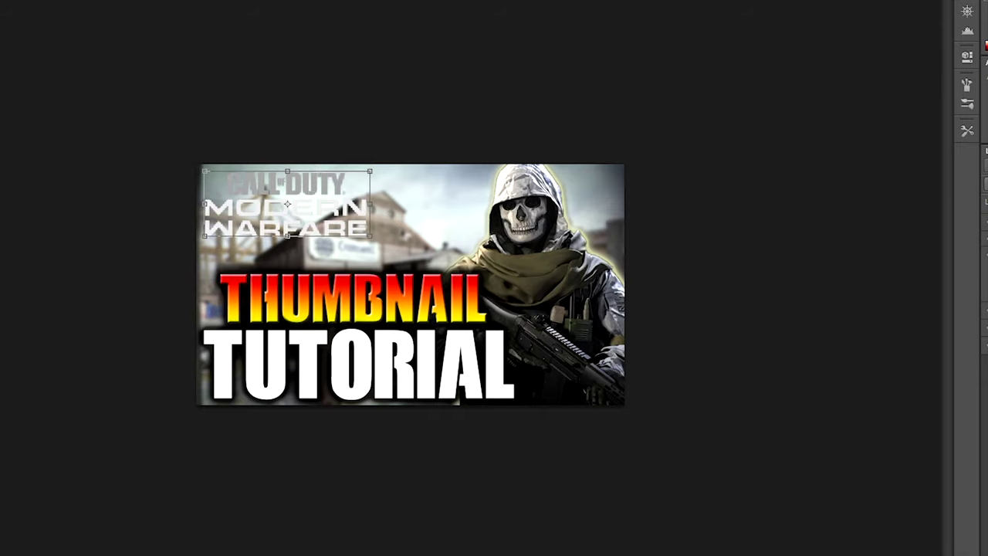
{"action": "key", "text": "Return"}
Open the blending options of the logo layer and try a 3 px black outside stroke.
{"action": "key", "text": "ctrl+plus"}
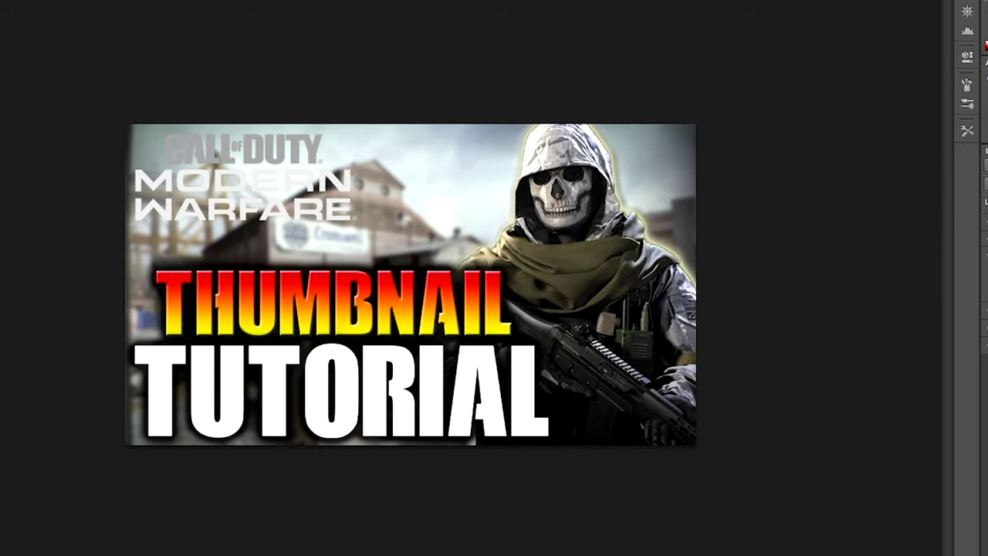
{"action": "right_click", "coordinate": [986, 213]}
{"action": "left_click", "coordinate": [865, 71]}
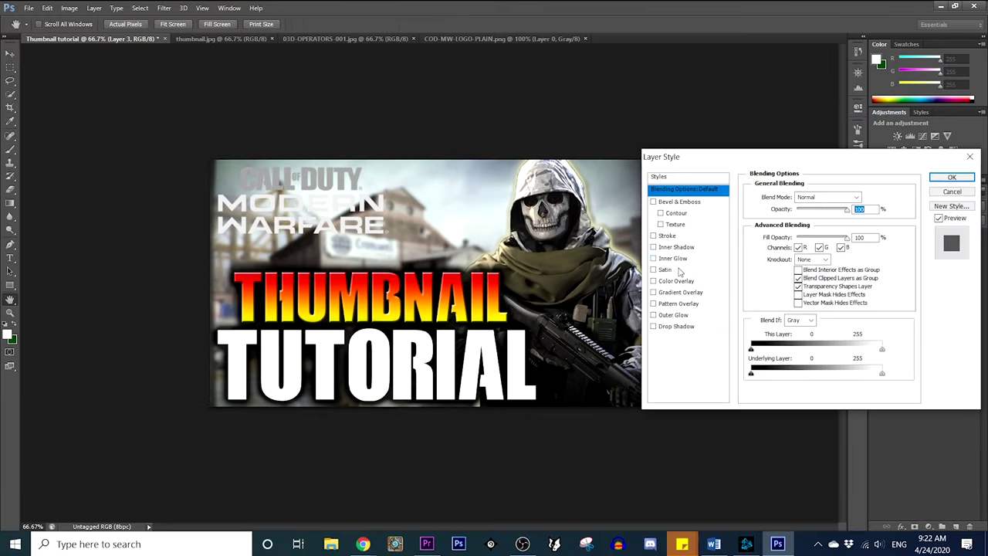
{"action": "left_click", "coordinate": [665, 236]}
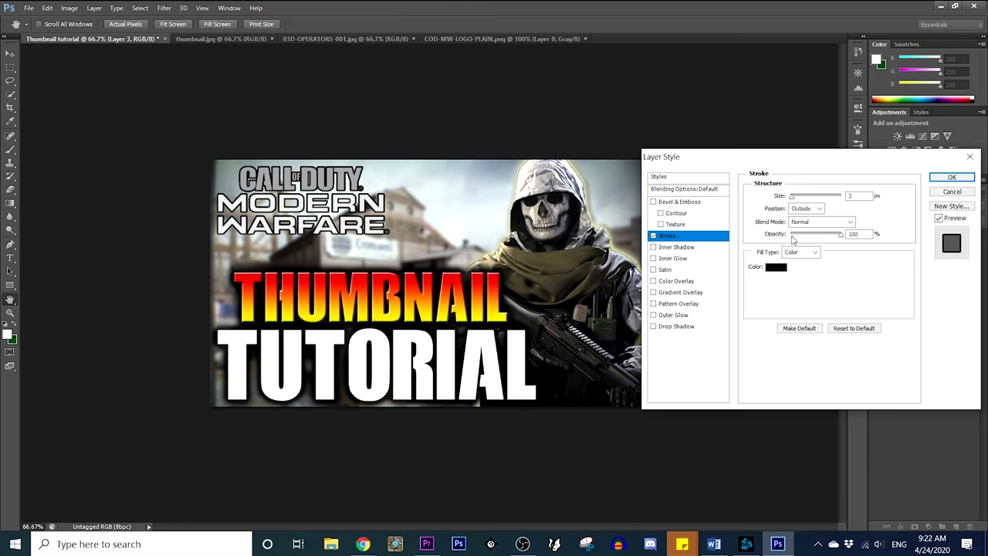
{"action": "left_click", "coordinate": [653, 235]}
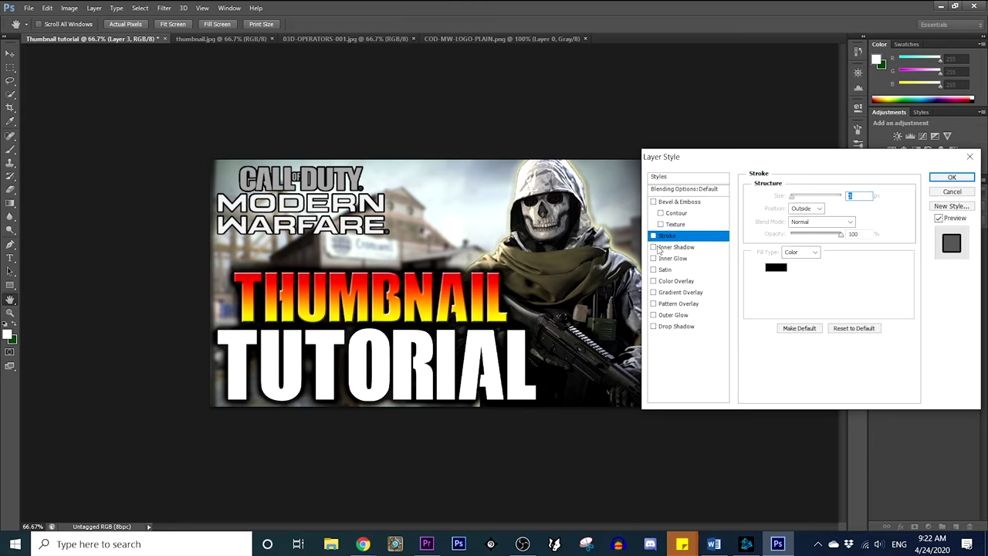
Give the logo an Outer Glow in Subtract blend mode with a size of 32 px.
{"action": "left_click", "coordinate": [663, 315]}
{"action": "left_click", "coordinate": [808, 198]}
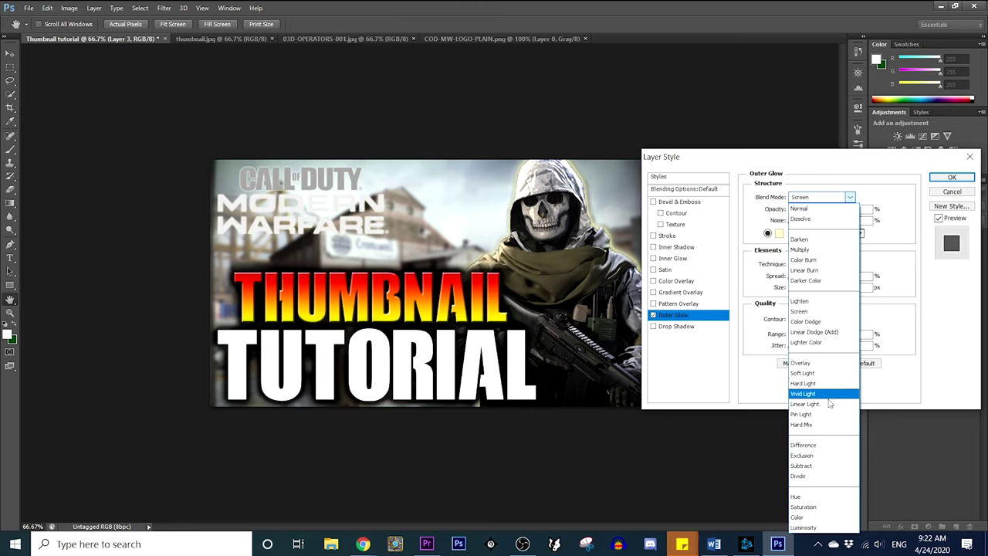
{"action": "left_click", "coordinate": [807, 463]}
{"action": "left_click_drag", "start_coordinate": [795, 289], "coordinate": [802, 291]}
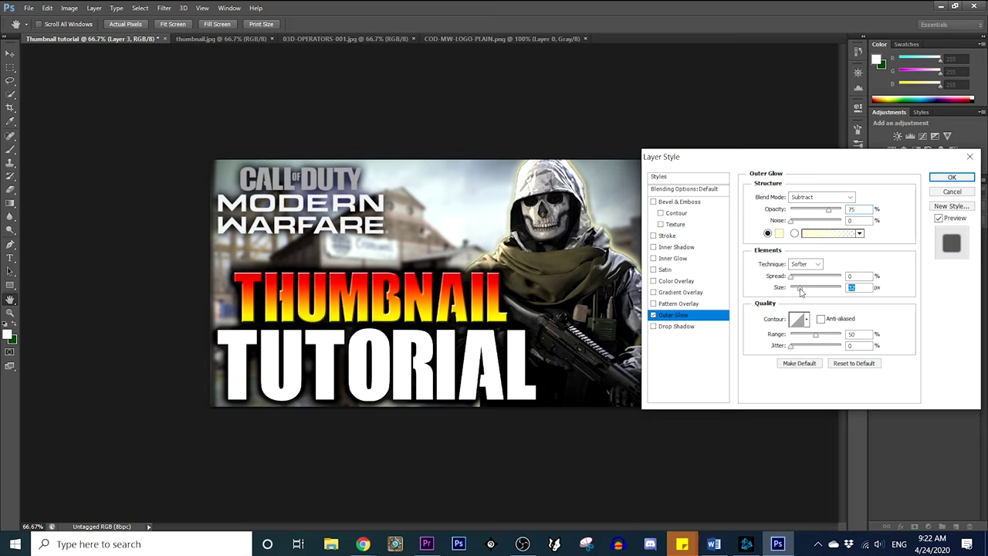
Add a Drop Shadow with 11% spread and 46 px size to the logo layer, apply the styles and nudge the logo slightly down and inward.
{"action": "left_click", "coordinate": [682, 328]}
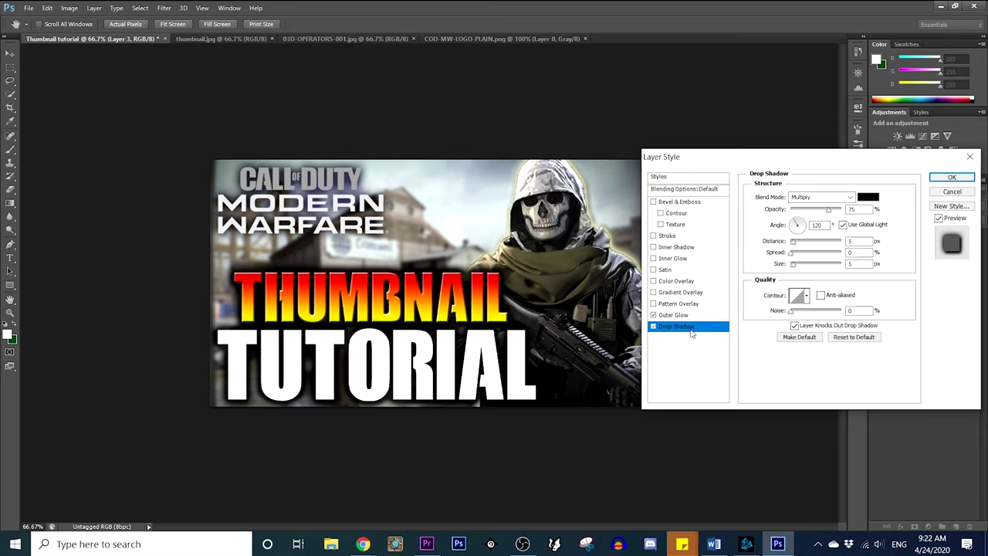
{"action": "left_click_drag", "start_coordinate": [796, 265], "coordinate": [798, 259]}
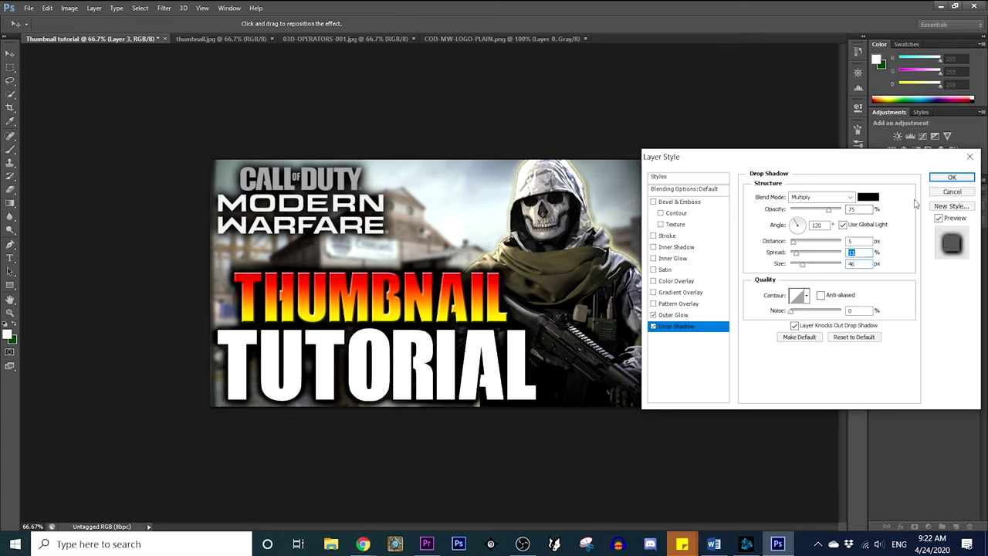
{"action": "left_click", "coordinate": [950, 177]}
{"action": "key", "text": "ctrl+minus"}
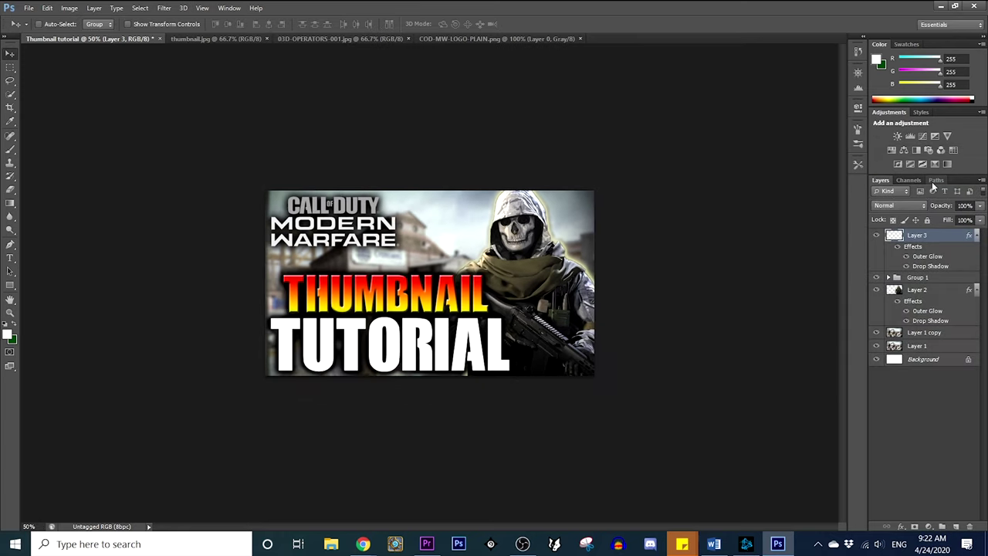
{"action": "left_click_drag", "start_coordinate": [377, 235], "coordinate": [376, 239]}
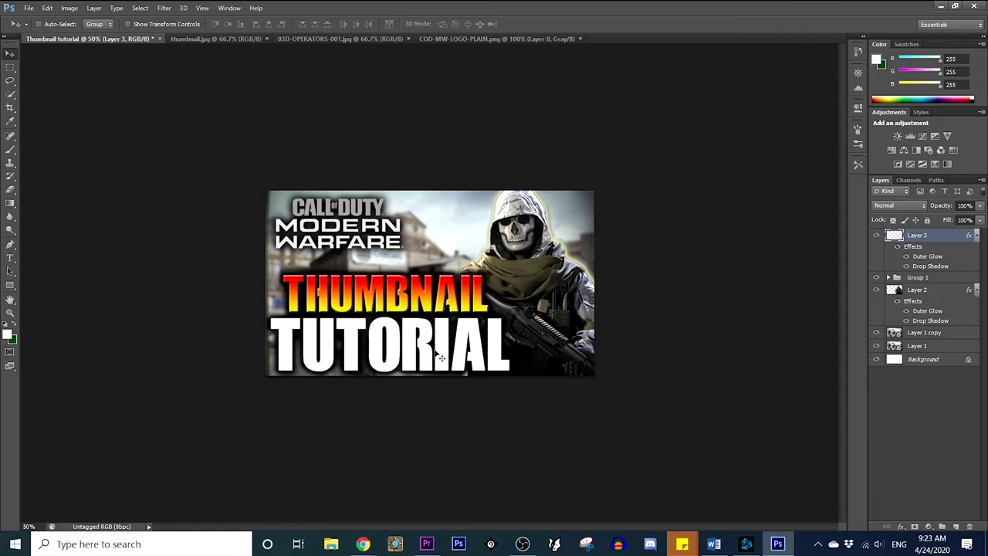
Compare the THUMBNAIL text inside Group 1 with and without its layer effects.
{"action": "left_click", "coordinate": [889, 277]}
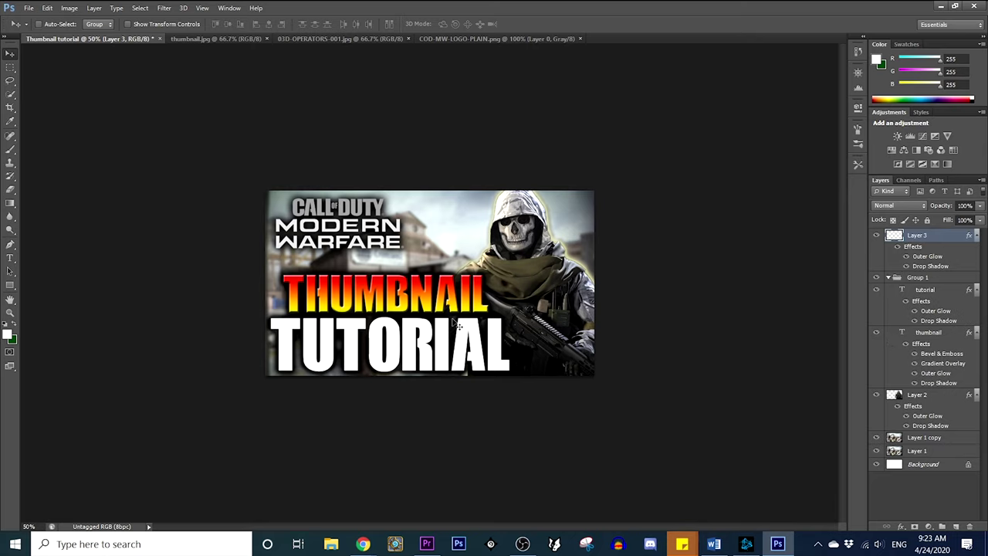
{"action": "left_click", "coordinate": [907, 344]}
{"action": "left_click", "coordinate": [907, 344]}
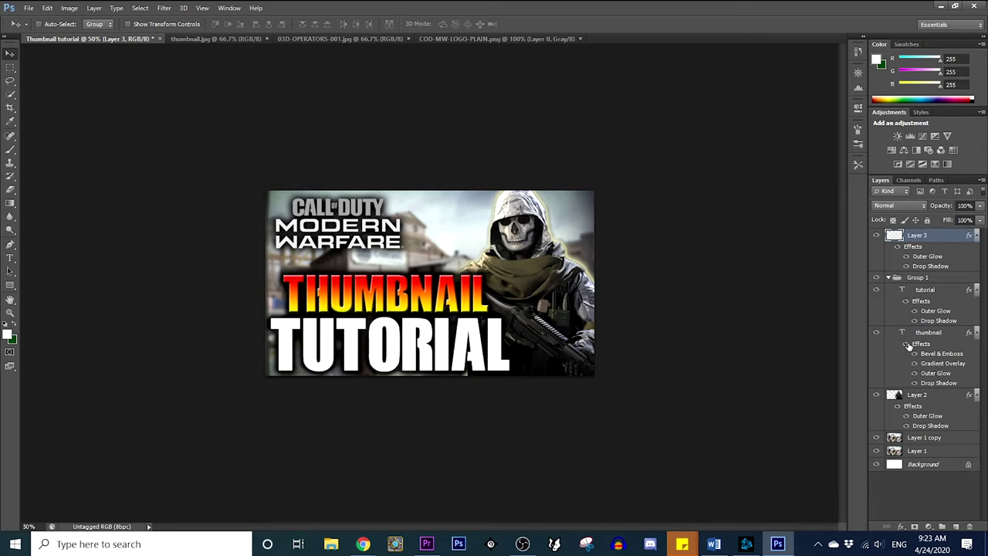
{"action": "left_click", "coordinate": [889, 277]}
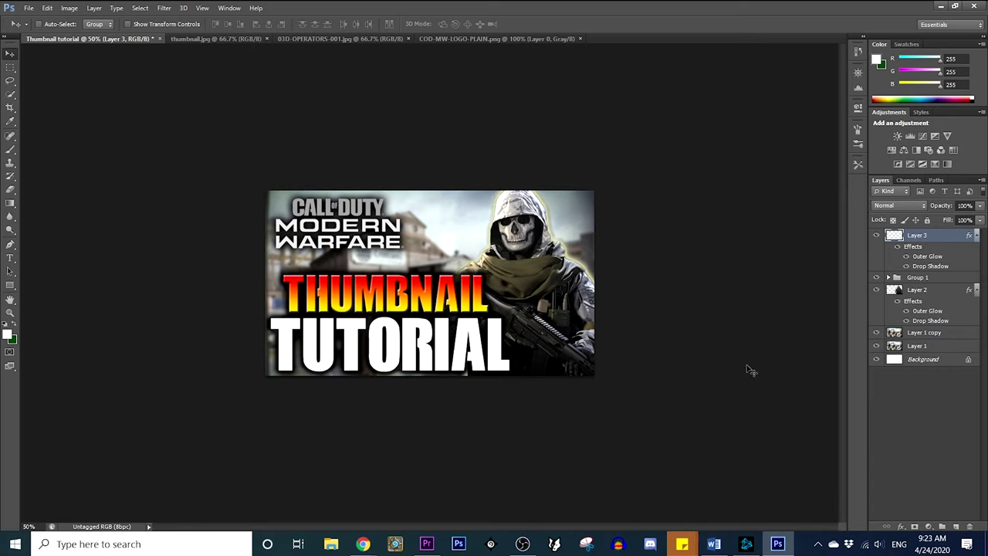
Close the COD-MW-LOGO-PLAIN.png and 03D-OPERATORS-001.jpg documents and add an empty layer above the logo layer.
{"action": "left_click", "coordinate": [955, 528]}
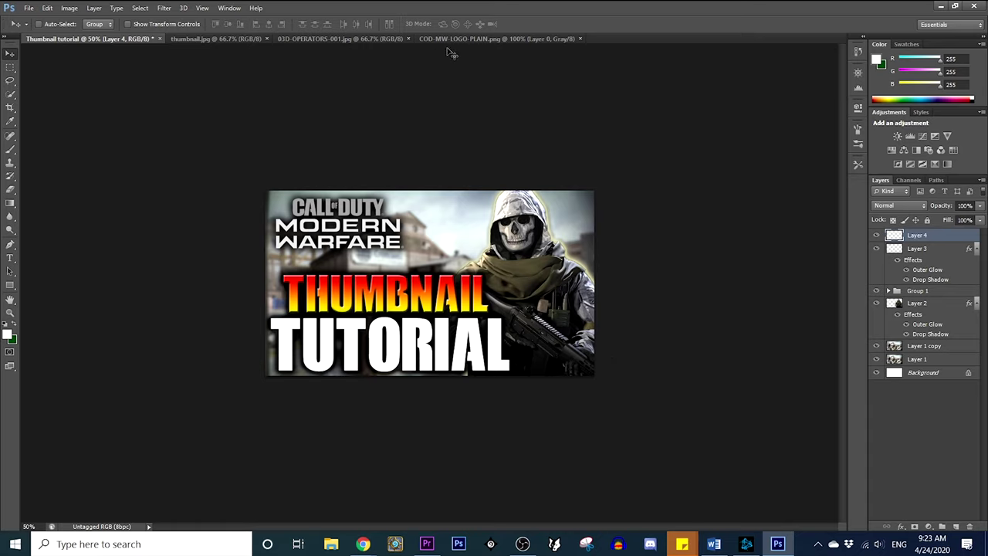
{"action": "left_click", "coordinate": [579, 39]}
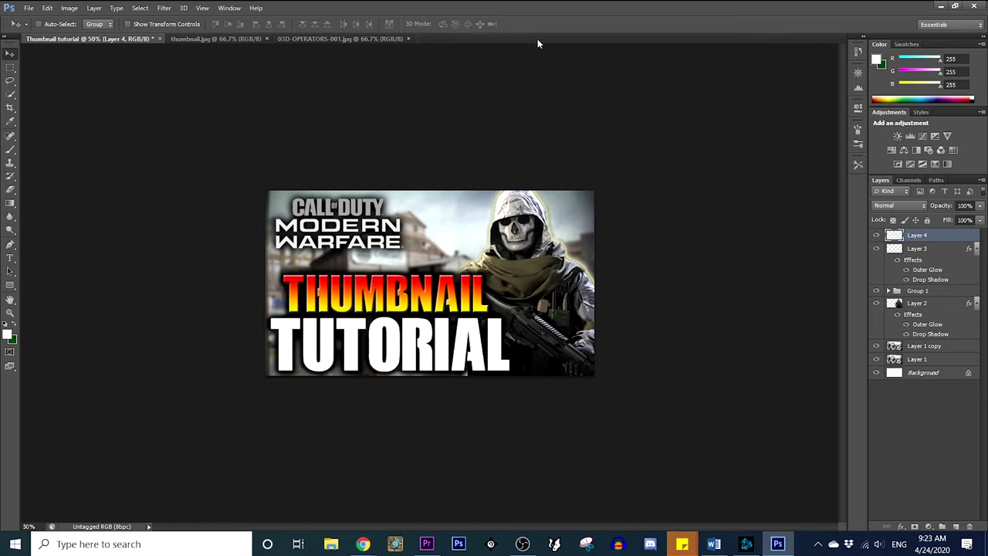
{"action": "left_click", "coordinate": [408, 39]}
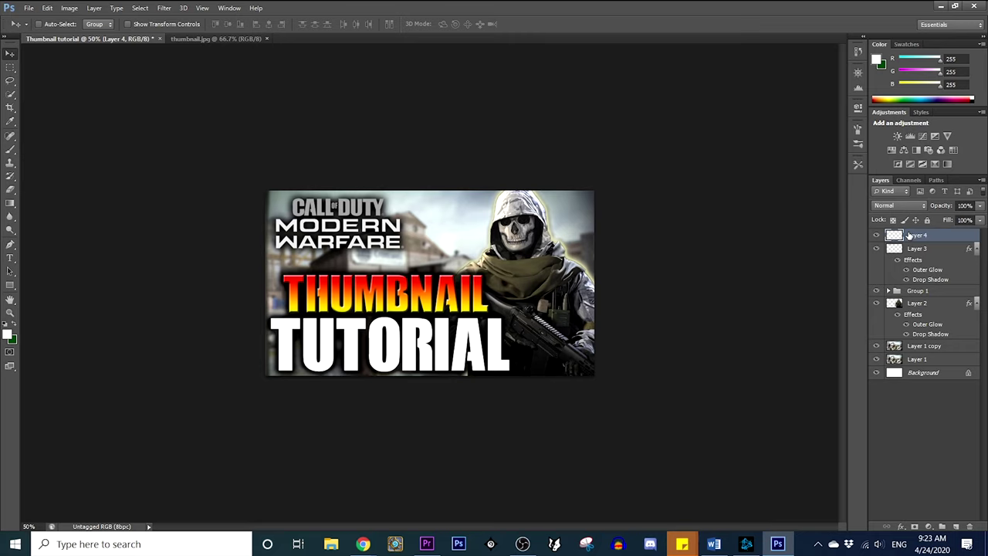
{"action": "key", "text": "Delete"}
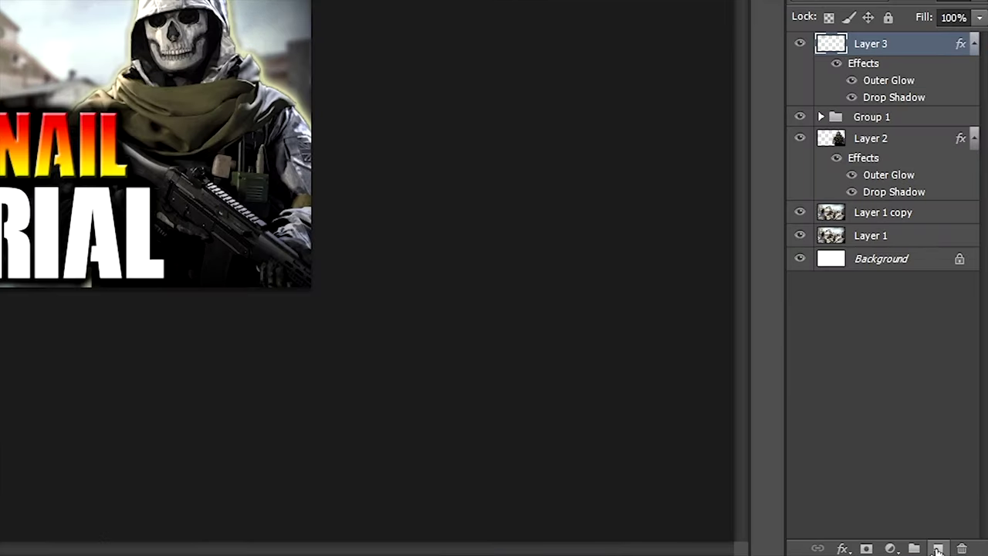
{"action": "left_click", "coordinate": [938, 548]}
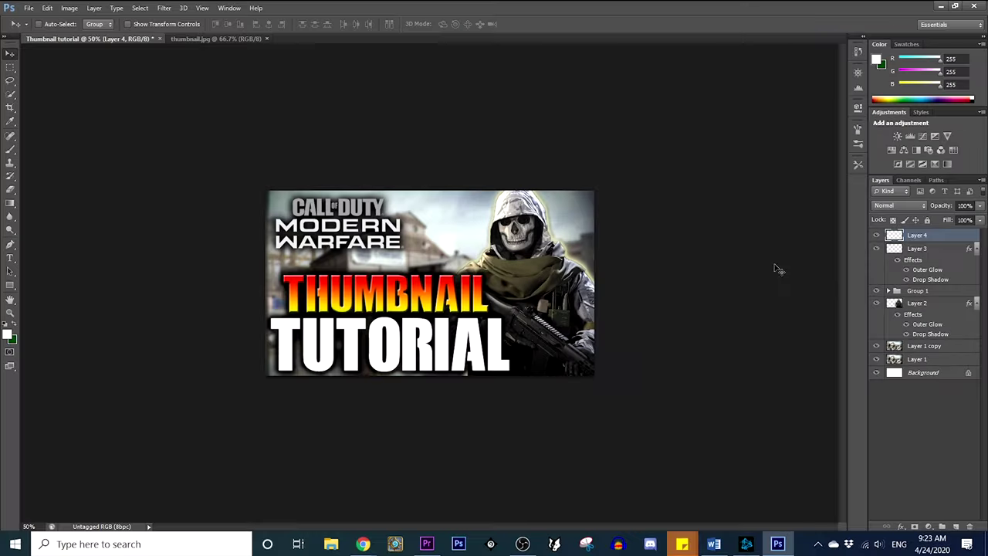
Add an Exposure adjustment layer on top with exposure +0.33, offset -0.0165 and gamma correction 1.10.
{"action": "left_click", "coordinate": [928, 525]}
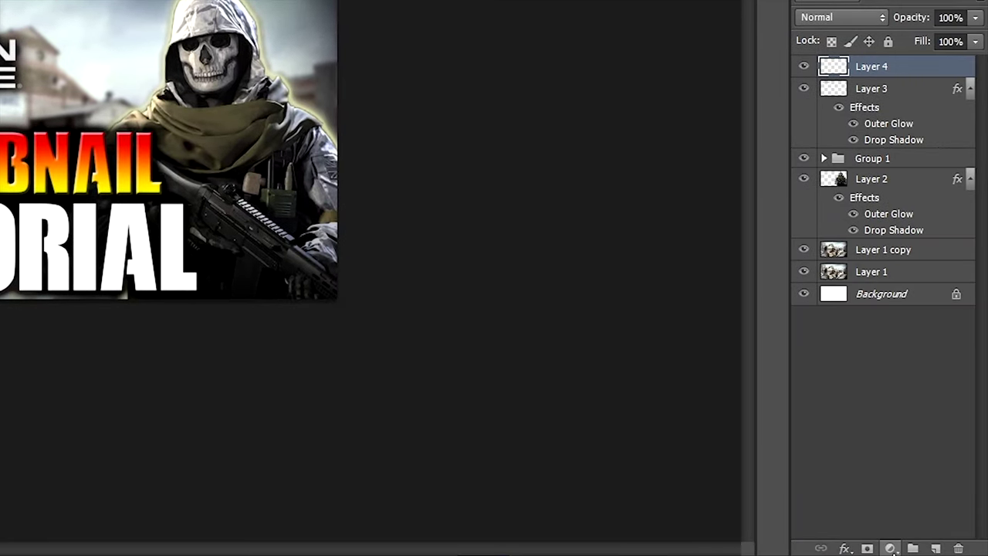
{"action": "left_click", "coordinate": [893, 551]}
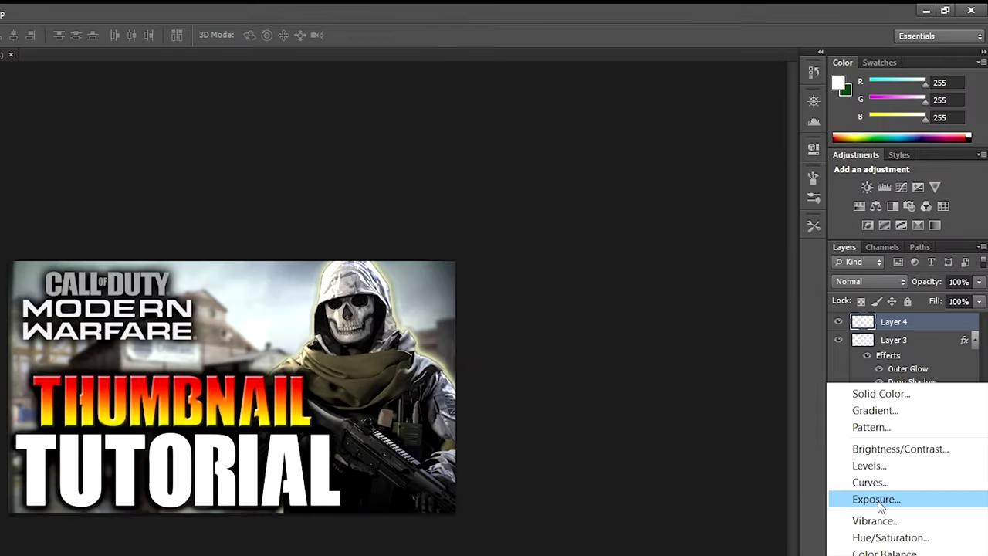
{"action": "left_click", "coordinate": [905, 367]}
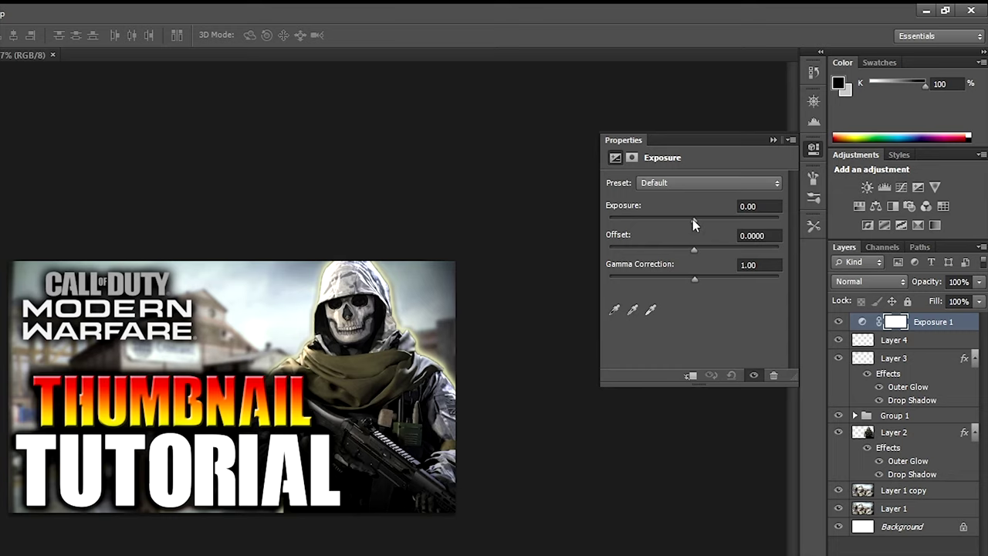
{"action": "left_click_drag", "start_coordinate": [693, 218], "coordinate": [696, 279]}
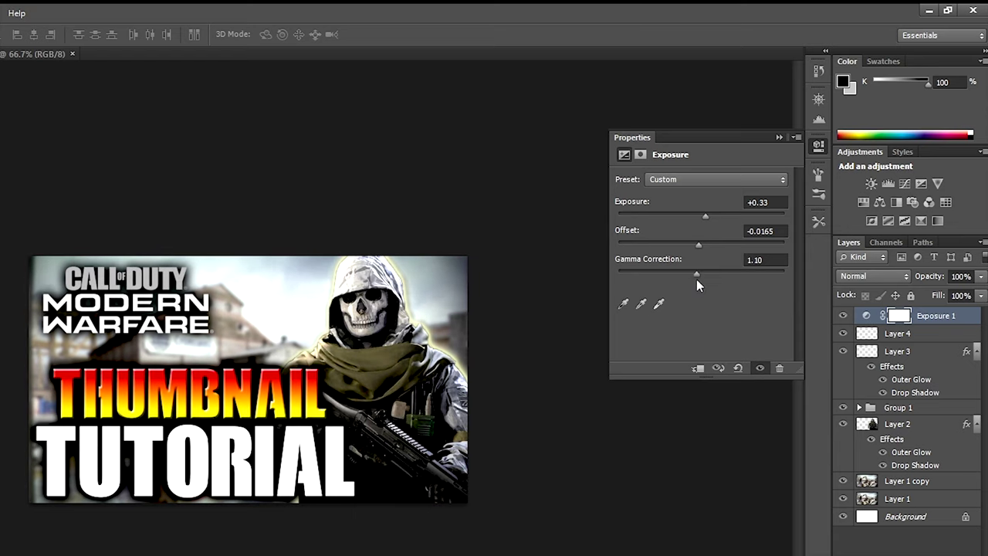
{"action": "left_click", "coordinate": [777, 136]}
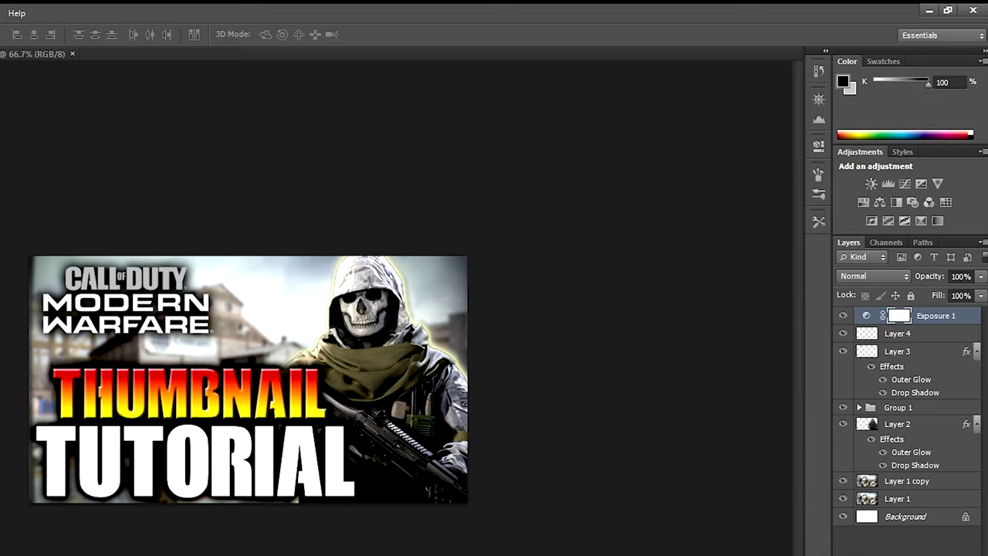
Add a Brightness/Contrast adjustment layer above the Exposure layer with brightness -7 and contrast 11.
{"action": "left_click", "coordinate": [887, 552]}
{"action": "left_click", "coordinate": [861, 439]}
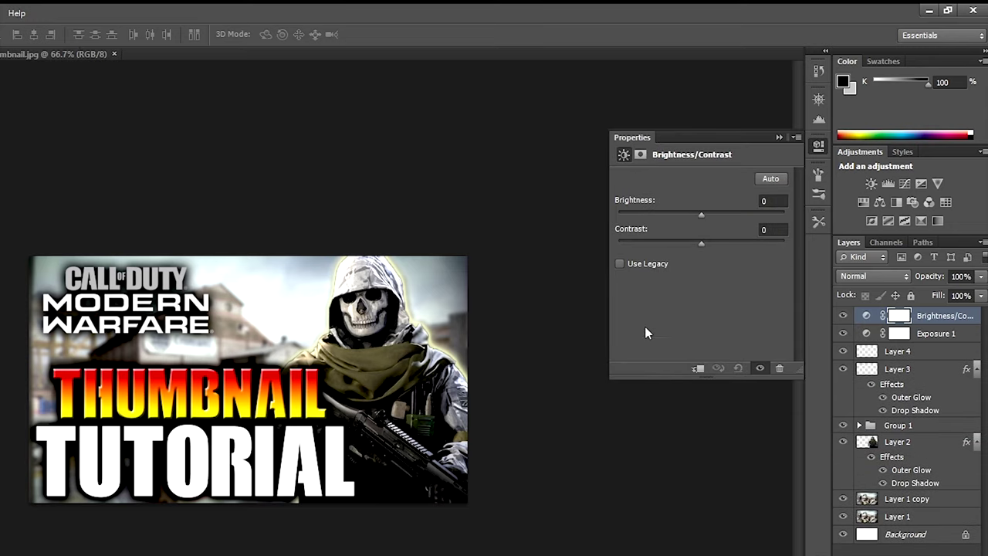
{"action": "left_click_drag", "start_coordinate": [702, 221], "coordinate": [706, 220]}
{"action": "left_click_drag", "start_coordinate": [724, 214], "coordinate": [697, 220]}
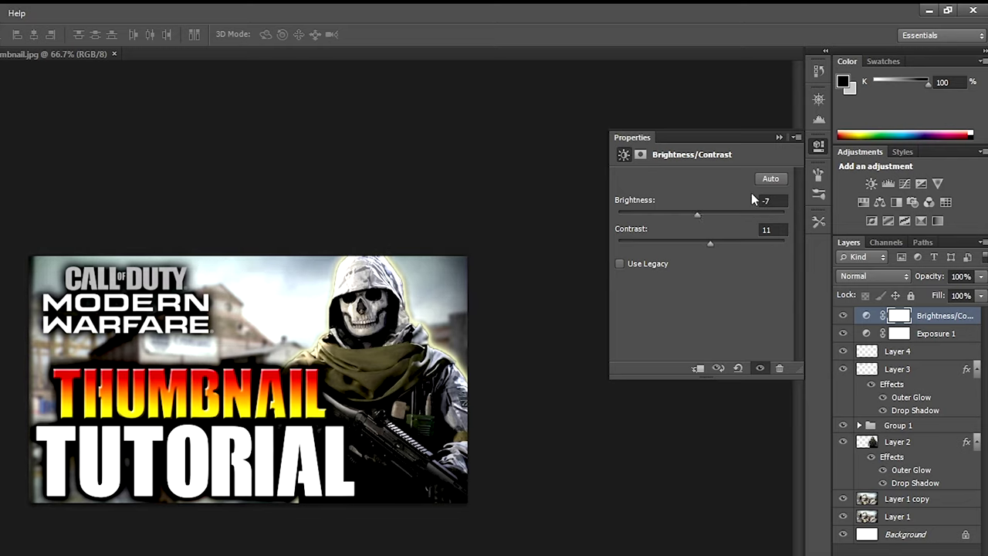
{"action": "left_click", "coordinate": [778, 138]}
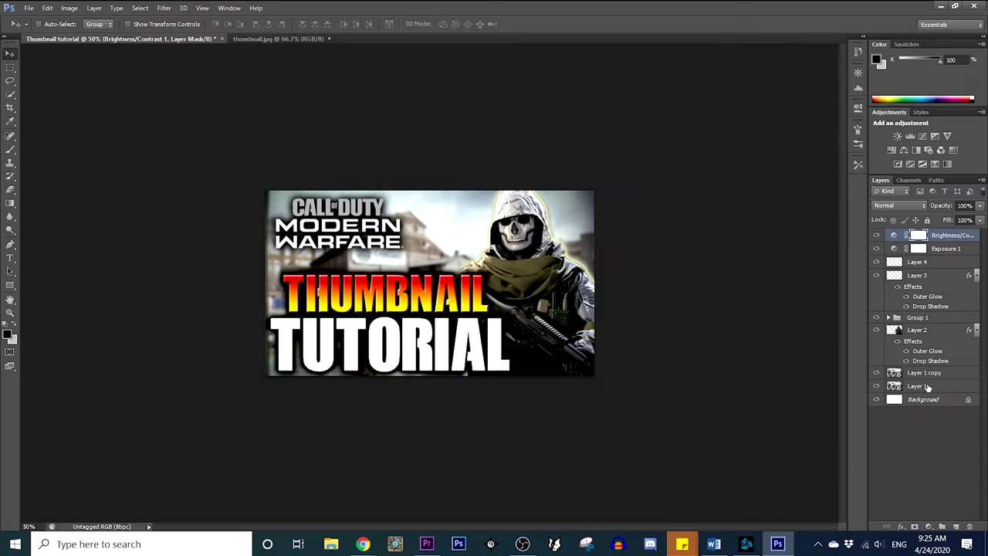
Create an empty layer above Layer 1 copy, clip it to that background layer and check its visibility.
{"action": "left_click", "coordinate": [926, 374]}
{"action": "left_click", "coordinate": [956, 526]}
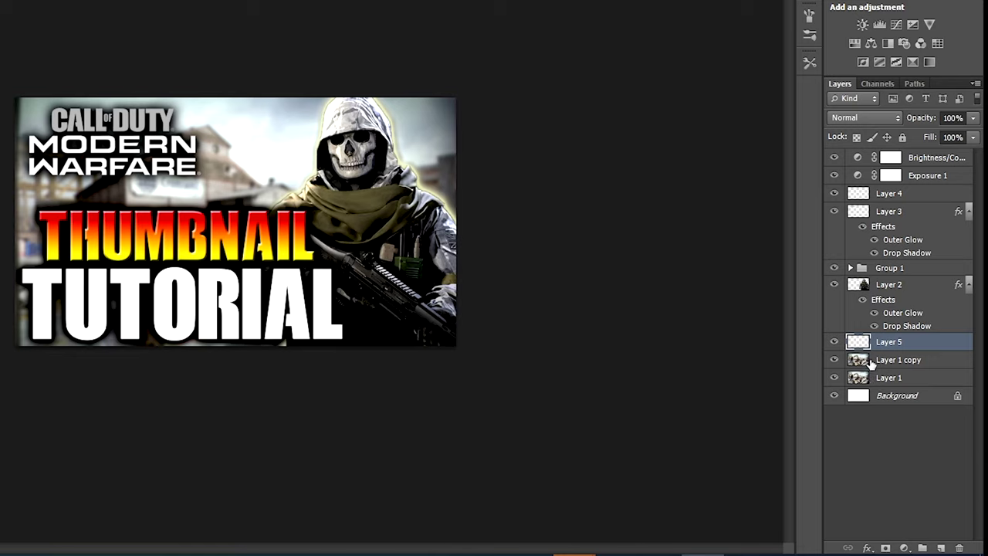
{"action": "right_click", "coordinate": [875, 345]}
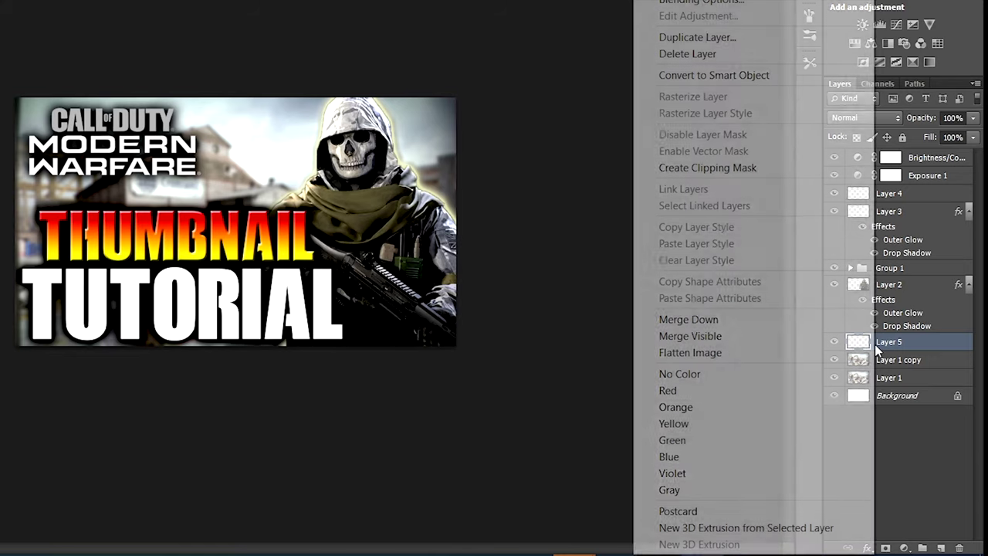
{"action": "left_click", "coordinate": [707, 168]}
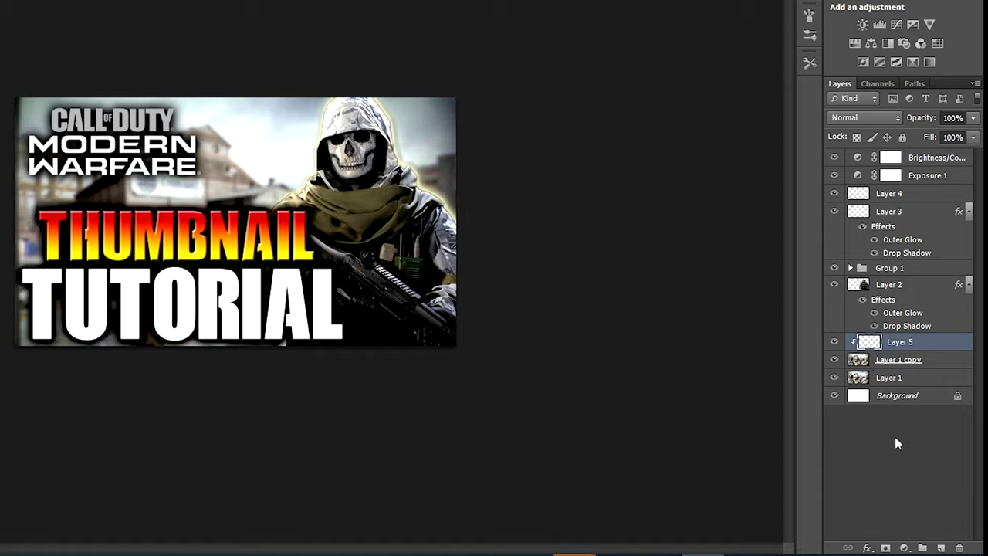
{"action": "left_click", "coordinate": [835, 343]}
{"action": "left_click", "coordinate": [835, 342]}
Add a Vibrance adjustment layer above the clipped layer and raise its saturation to about +71.
{"action": "left_click", "coordinate": [904, 547]}
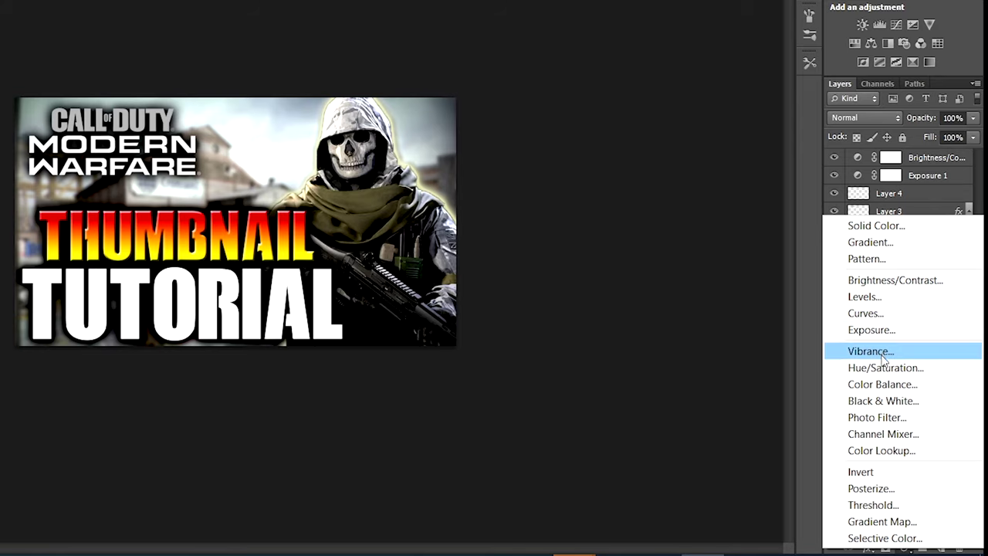
{"action": "left_click", "coordinate": [871, 351]}
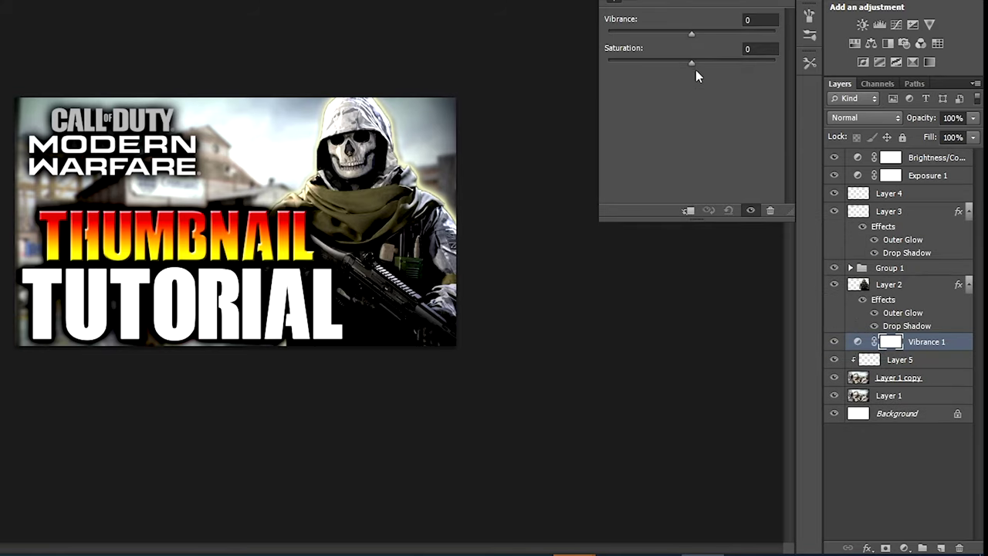
{"action": "left_click_drag", "start_coordinate": [696, 69], "coordinate": [732, 68]}
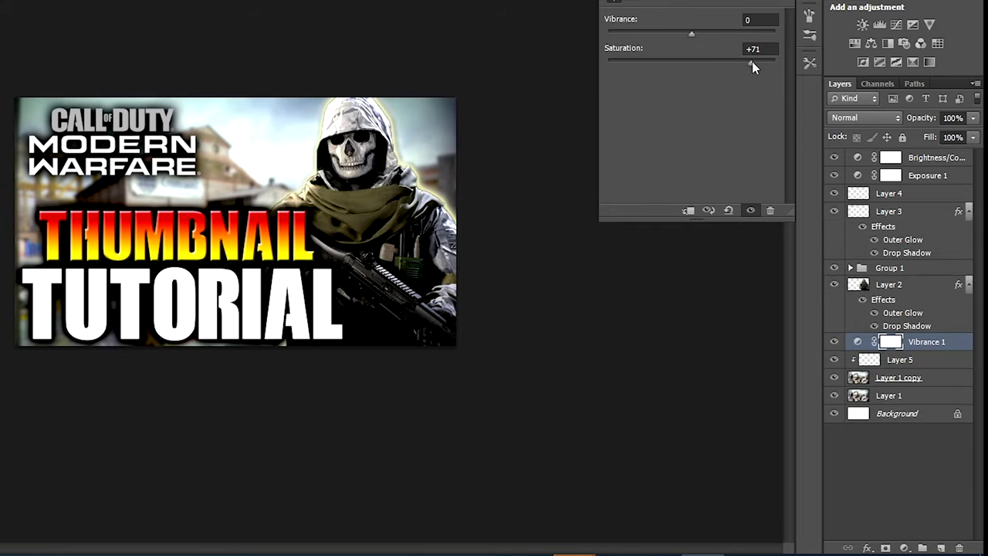